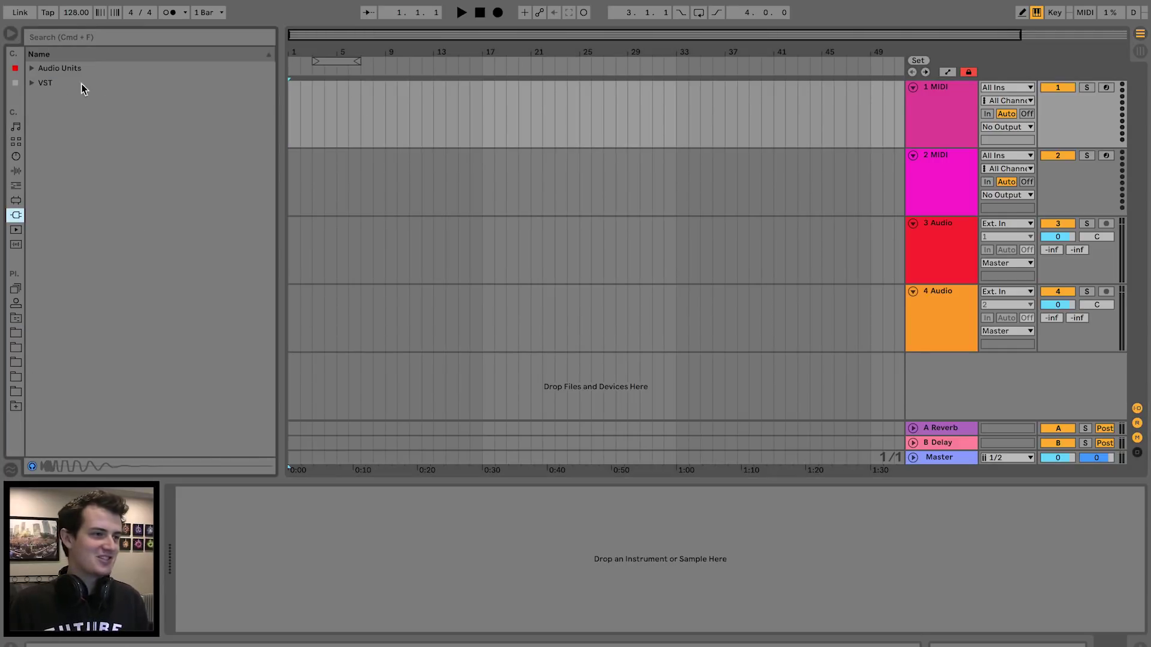
# - Load the Massive VST instrument onto the first MIDI track and move its window clear of the browser
pyautogui.click(31, 83)
pyautogui.scroll(-8, 143, 215)
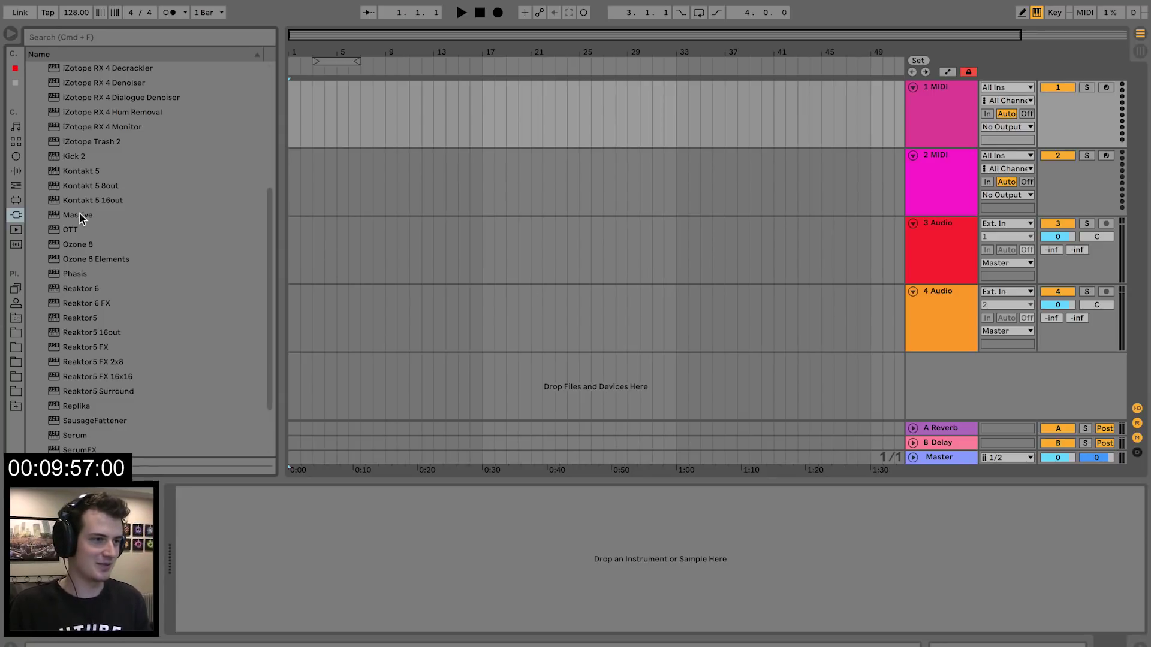
pyautogui.moveTo(80, 217); pyautogui.dragTo(378, 127)
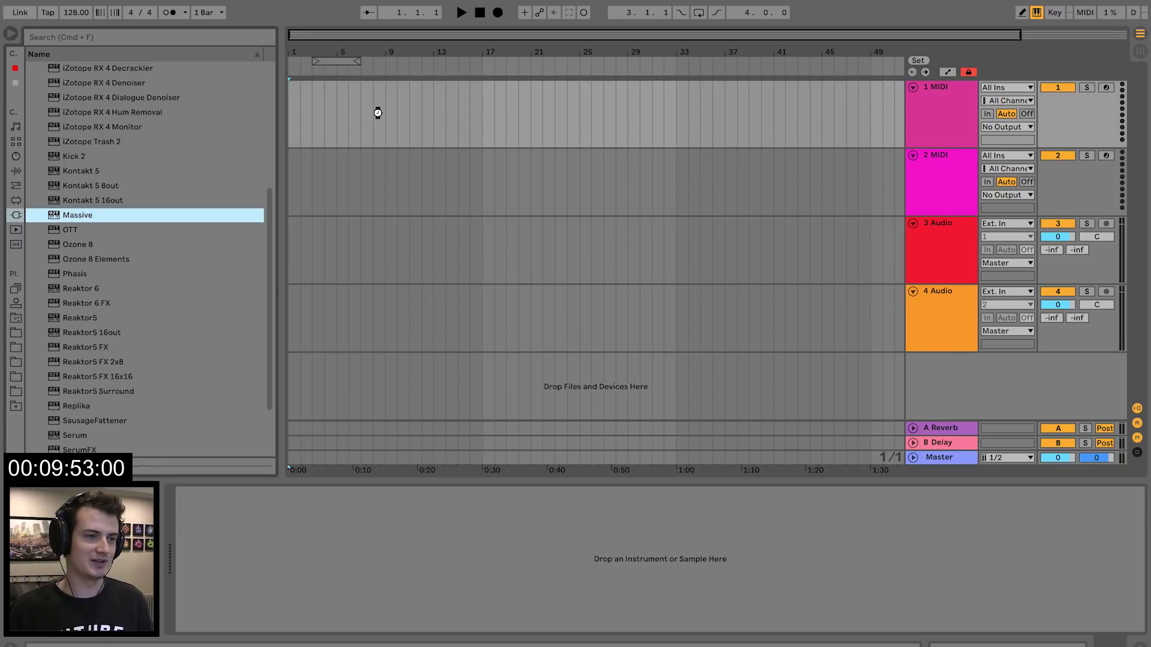
pyautogui.moveTo(247, 31); pyautogui.dragTo(907, 27)
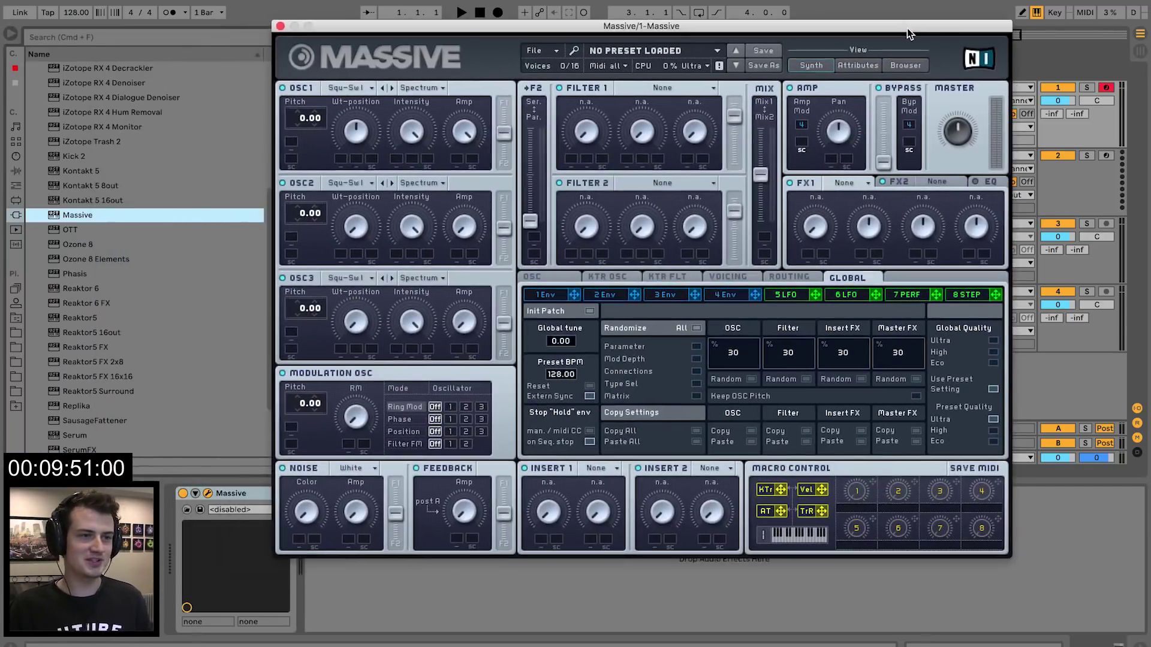
# - Set Massive's OSC1 pitch to -24.00 while auditioning the sound, and close the instrument window
pyautogui.press('a')
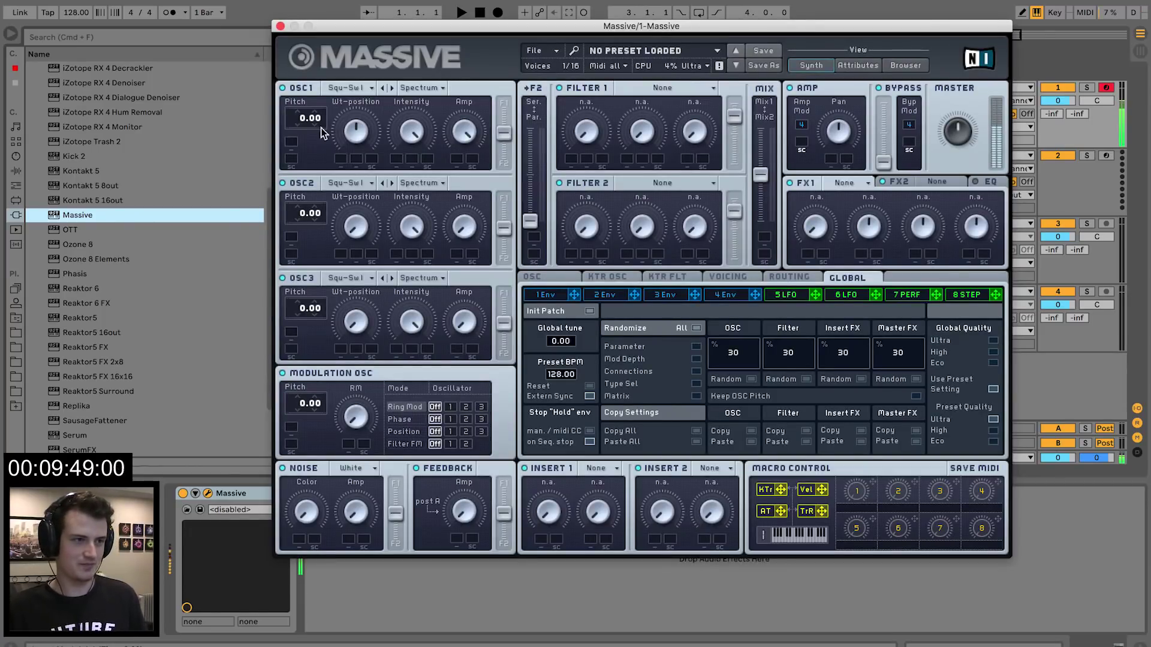
pyautogui.moveTo(306, 119); pyautogui.dragTo(299, 136)
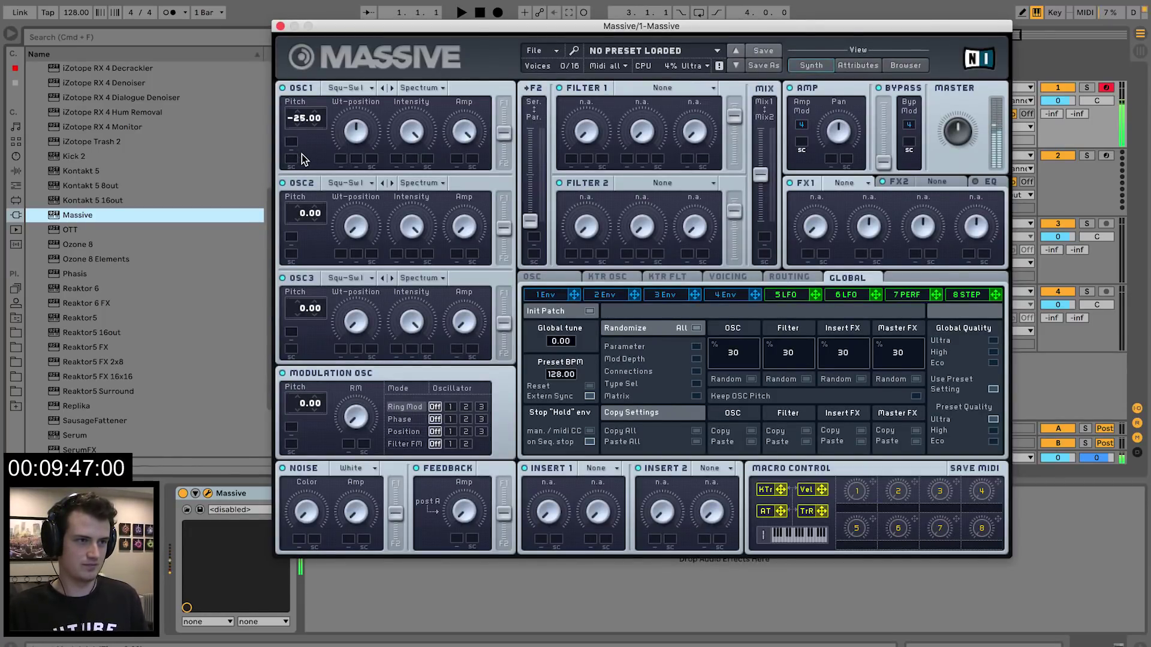
pyautogui.click(280, 26)
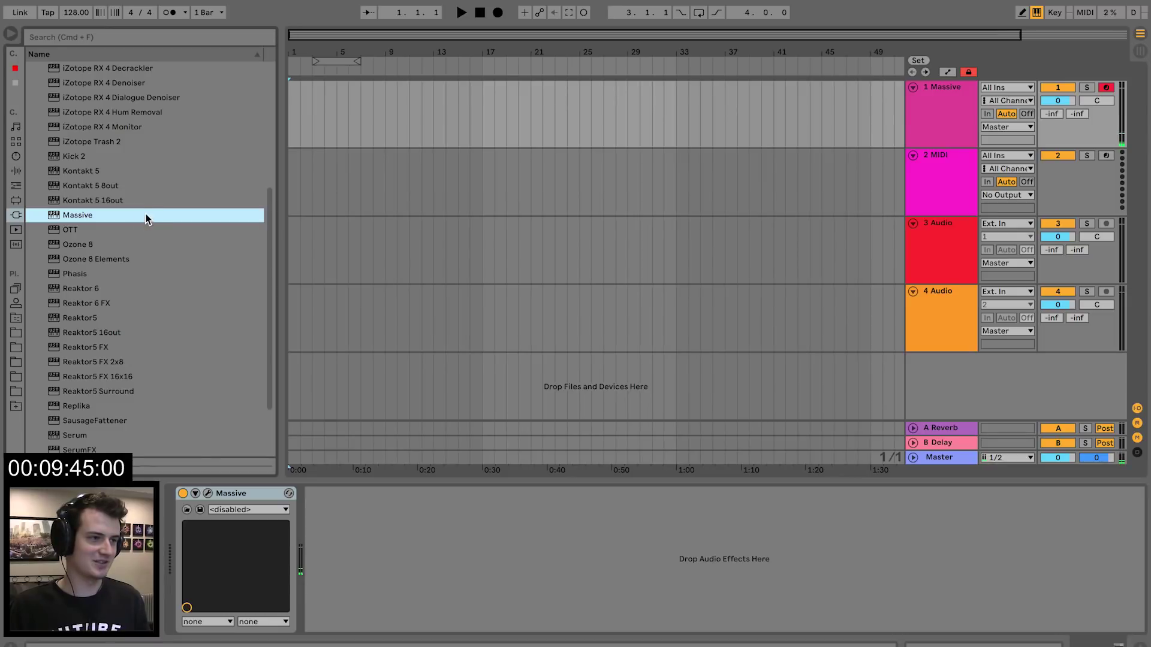
# - Add a Saturator after Massive with drive at 8.57 dB and base at 5.14
pyautogui.click(16, 170)
pyautogui.scroll(-6, 84, 372)
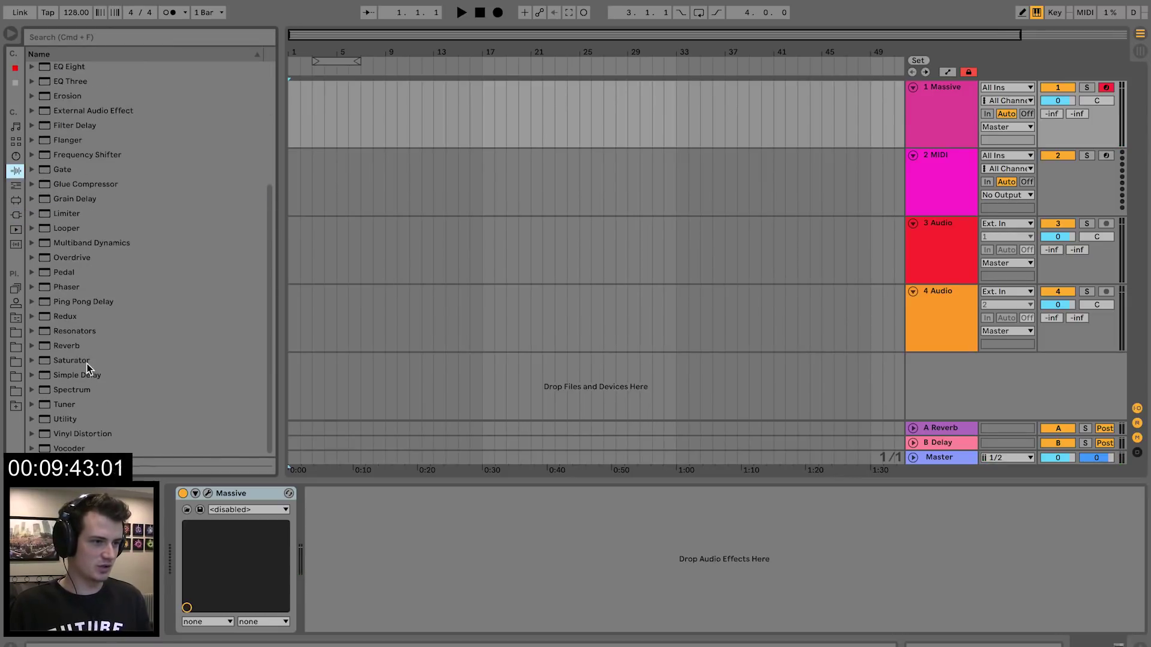
pyautogui.moveTo(66, 362); pyautogui.dragTo(511, 606)
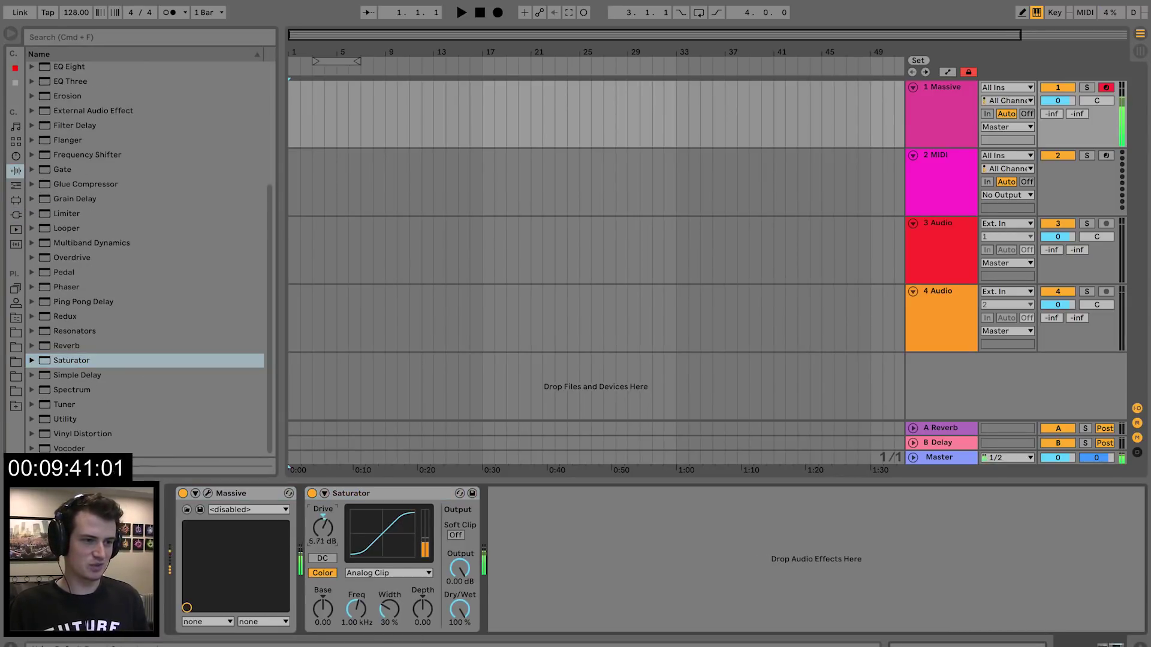
pyautogui.moveTo(323, 609); pyautogui.dragTo(322, 593)
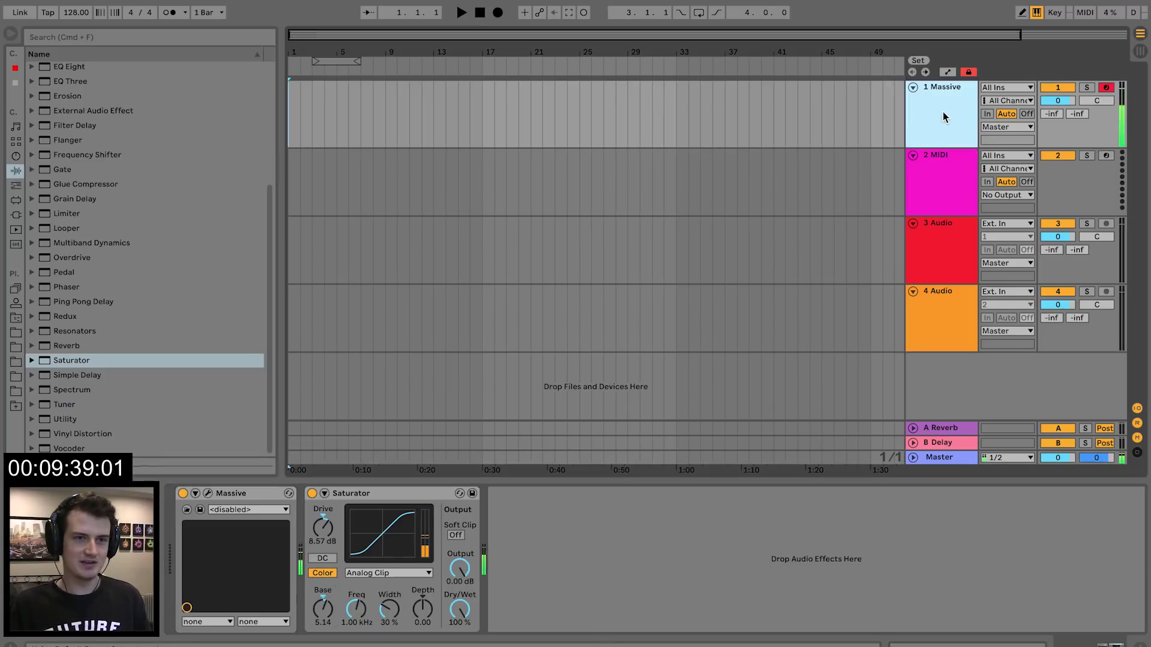
# - In Massive, raise envelope 4's decay level to full and shorten its attack, and mix in some noise with raised color
pyautogui.click(207, 494)
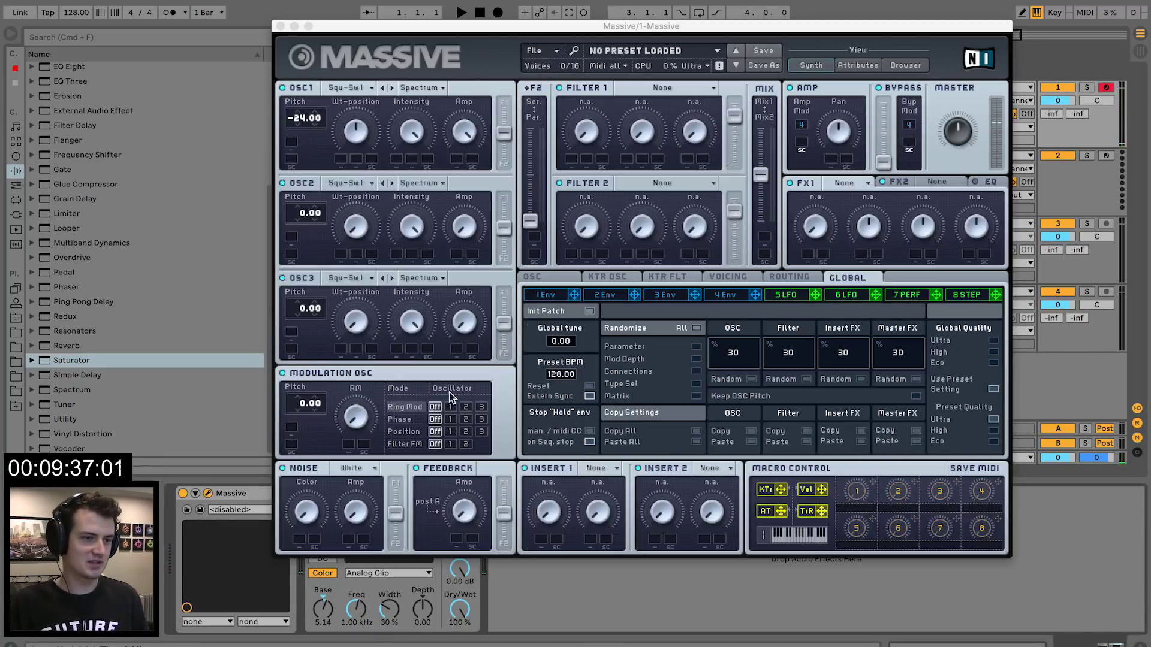
pyautogui.click(726, 297)
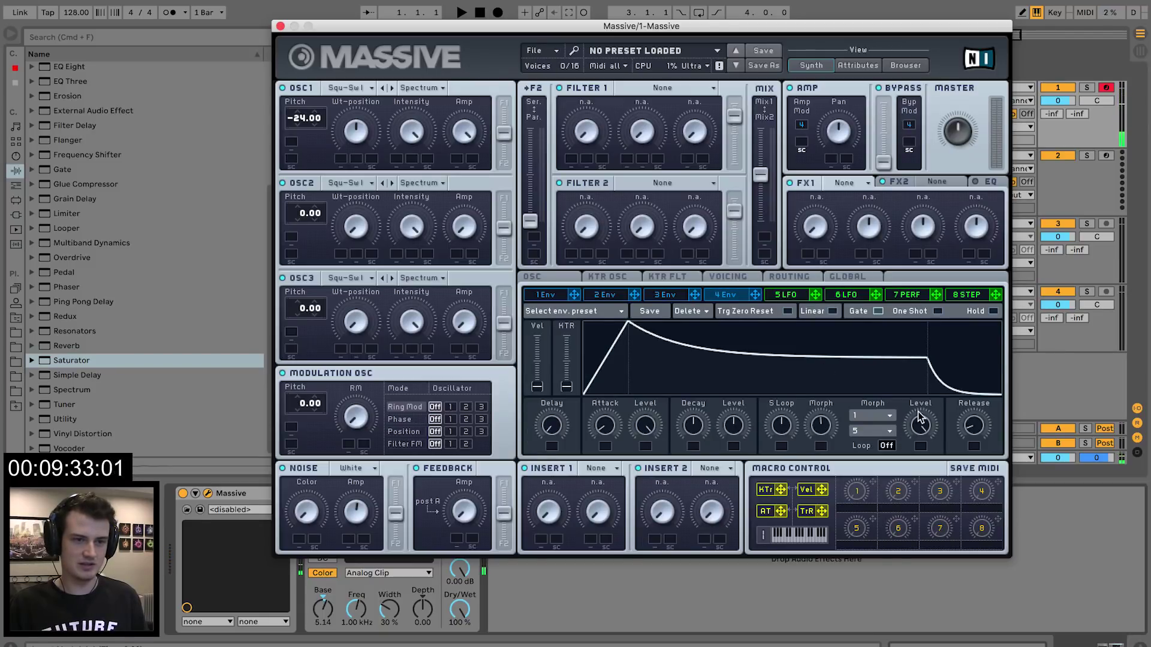
pyautogui.moveTo(733, 428); pyautogui.dragTo(761, 280)
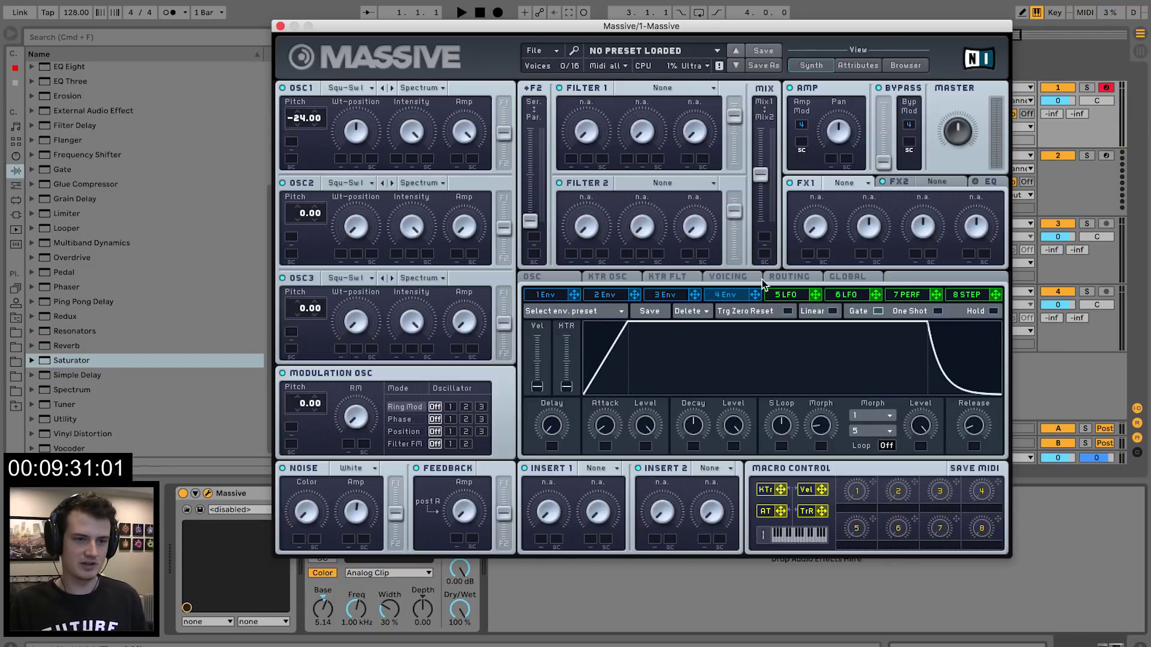
pyautogui.moveTo(343, 446); pyautogui.dragTo(350, 394)
pyautogui.moveTo(356, 509); pyautogui.dragTo(349, 527)
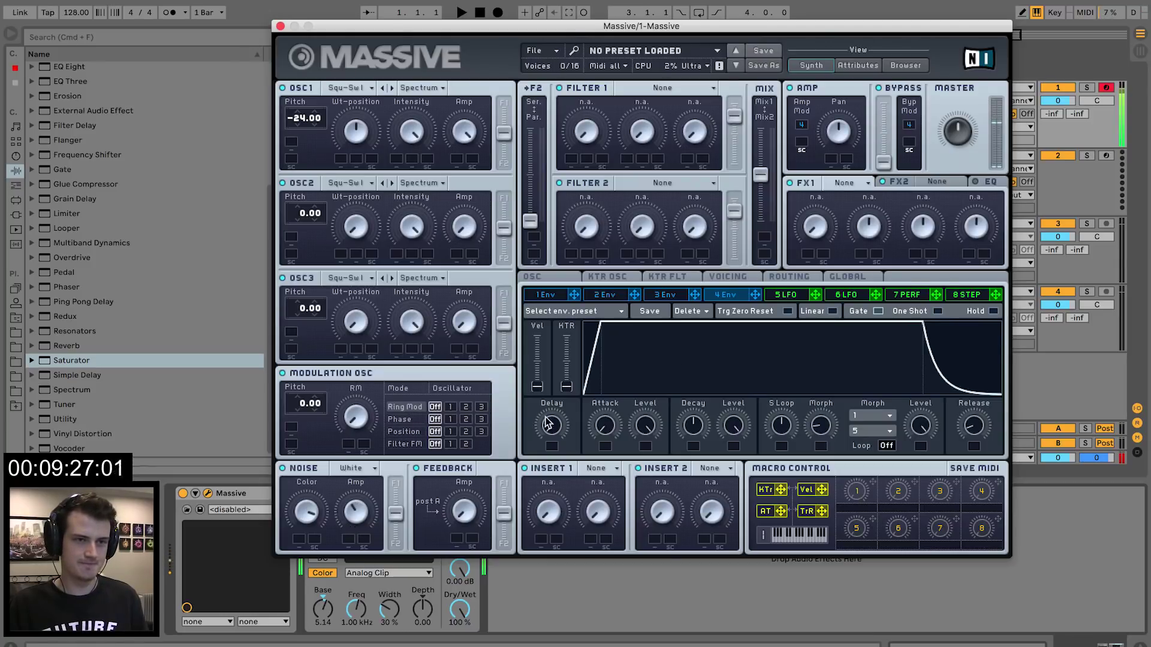
# - Set Massive's FX1 to T Tube with a small Dry/Wet amount and reduced drive, and close the instrument window
pyautogui.click(863, 183)
pyautogui.click(857, 330)
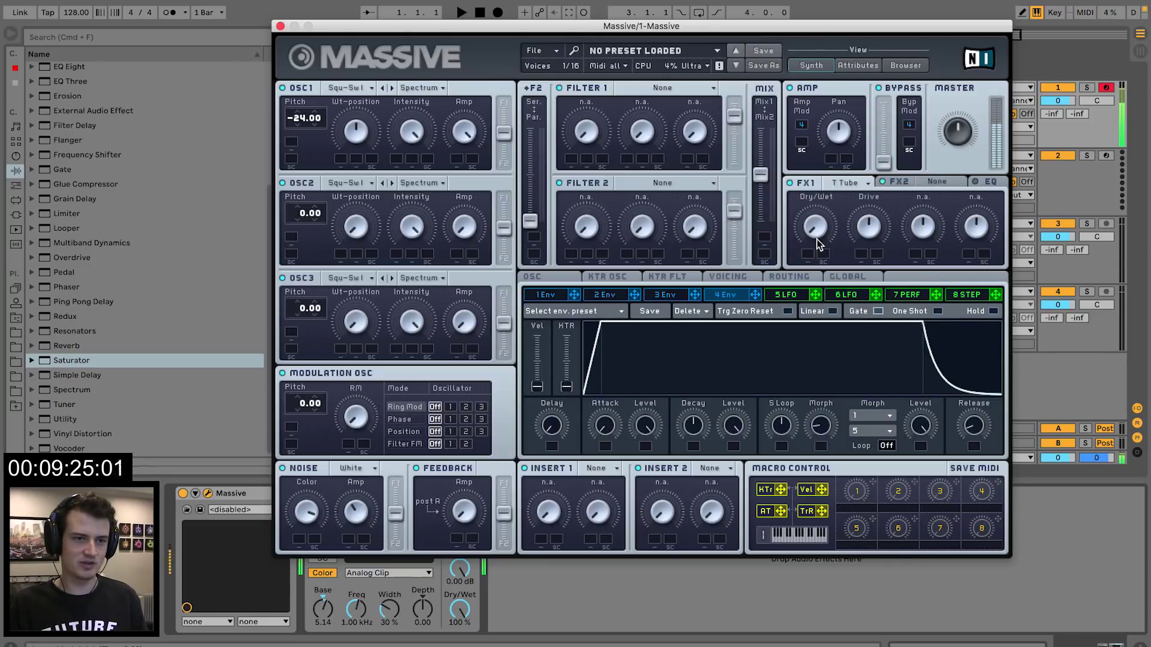
pyautogui.moveTo(863, 223); pyautogui.dragTo(866, 257)
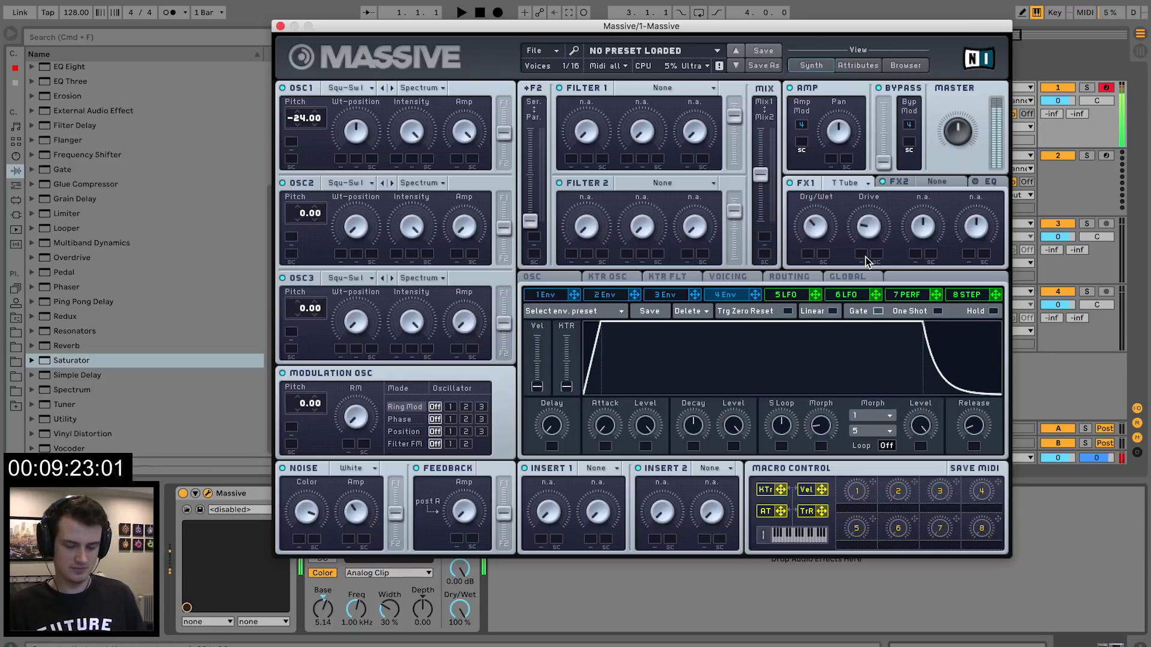
pyautogui.click(280, 25)
# - Insert an eight-bar MIDI clip from bar 1 on the Massive track and enlarge the note editor
pyautogui.moveTo(293, 52); pyautogui.dragTo(359, 52)
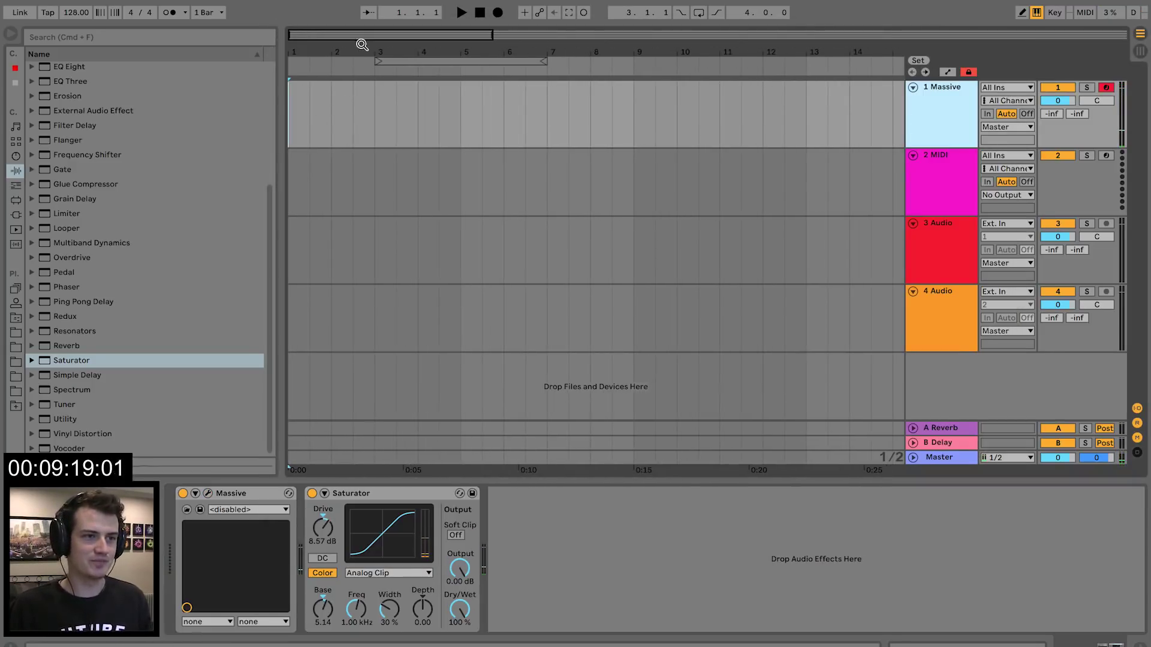
pyautogui.moveTo(305, 128); pyautogui.dragTo(637, 124)
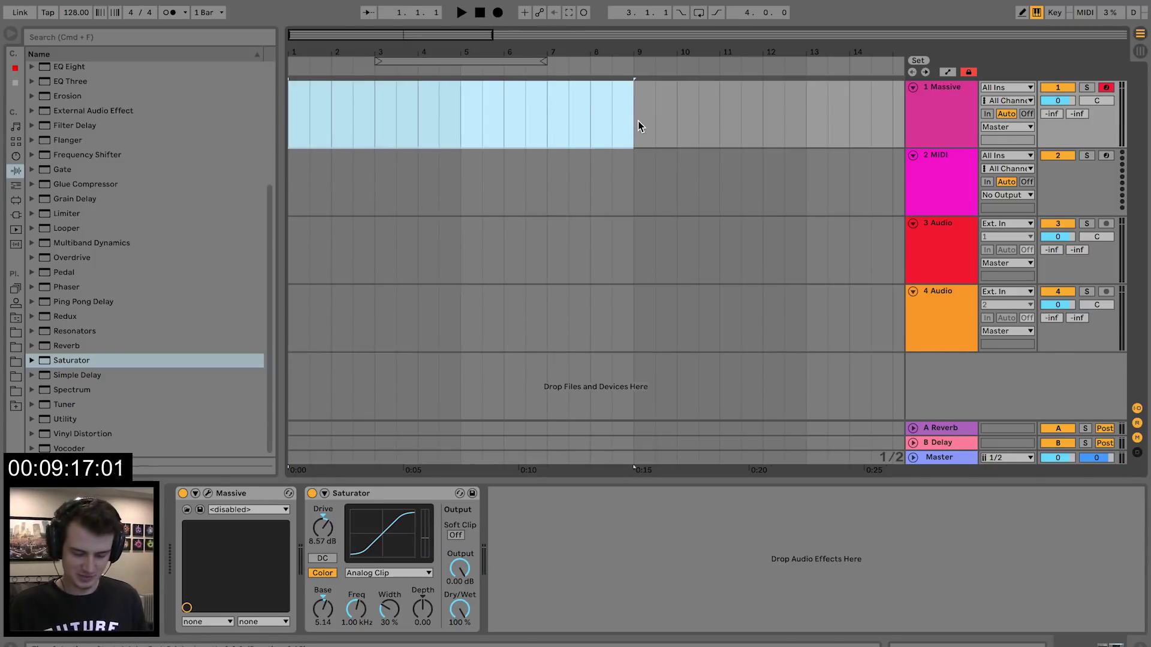
pyautogui.press('super+shift+m')
pyautogui.moveTo(791, 477); pyautogui.dragTo(797, 254)
# - Add a one-beat F2 note at the start of the clip and audition it
pyautogui.doubleClick(390, 414)
pyautogui.press('+')
pyautogui.press('+')
pyautogui.moveTo(436, 414); pyautogui.dragTo(490, 414)
pyautogui.press('-')
pyautogui.press('space')
pyautogui.press('space')
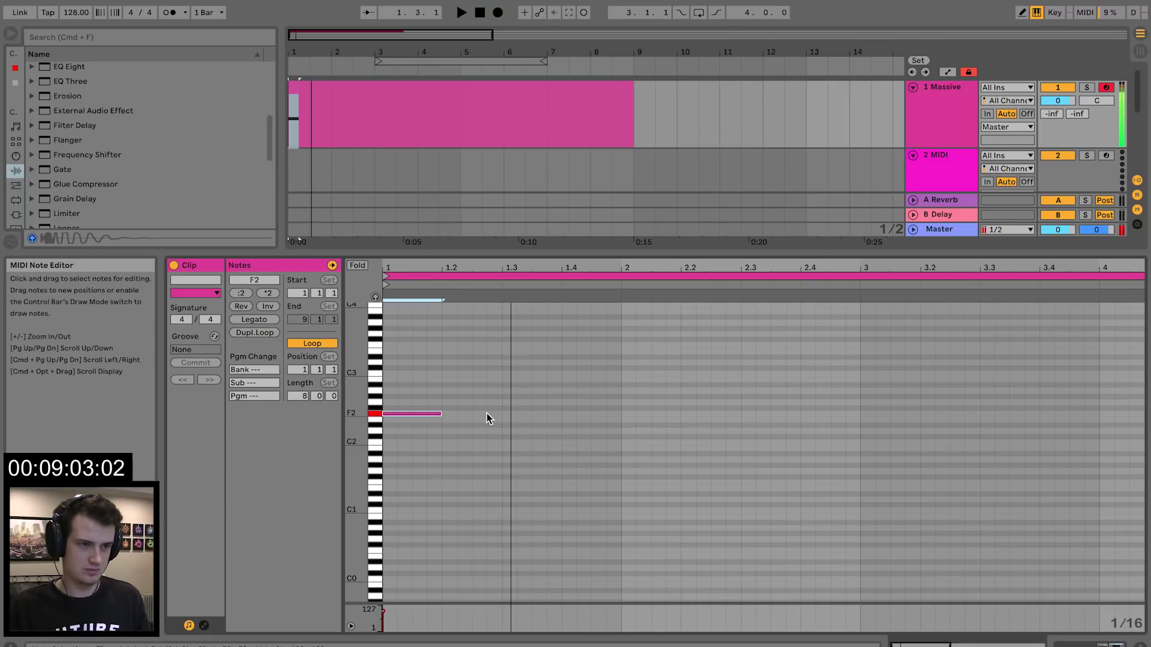
# - Add a short F2 note halfway through beat 1.2 and an F2 about three sixteenths long at 1.3
pyautogui.doubleClick(487, 414)
pyautogui.moveTo(488, 413); pyautogui.dragTo(499, 414)
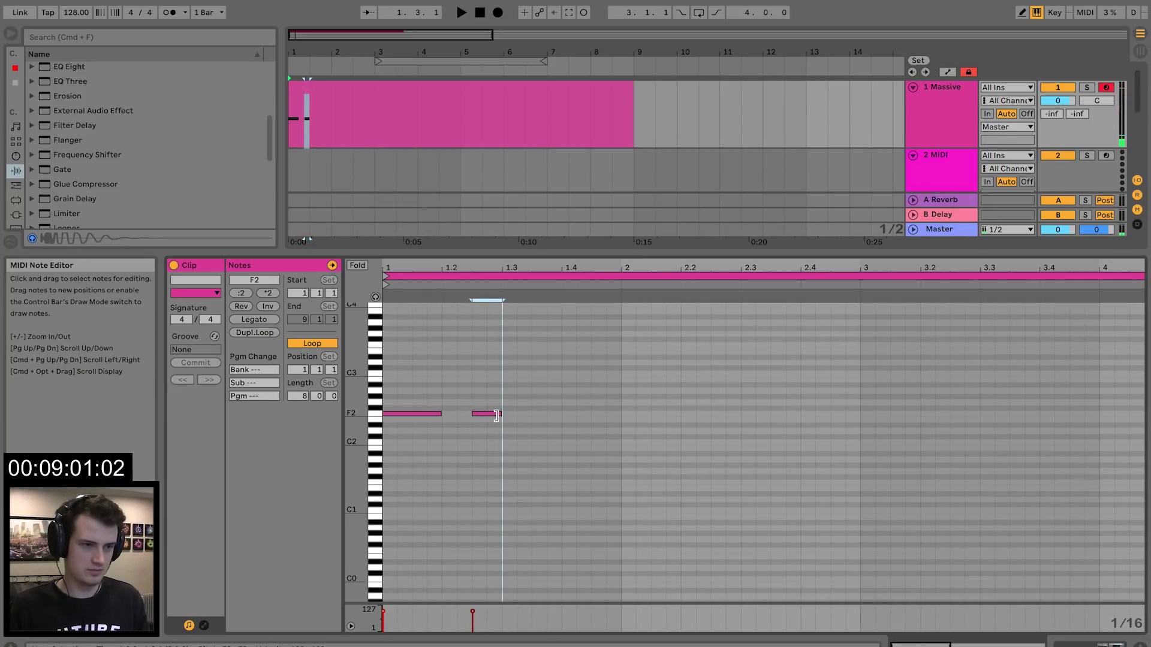
pyautogui.doubleClick(510, 413)
pyautogui.press('space')
pyautogui.moveTo(523, 414); pyautogui.dragTo(490, 415)
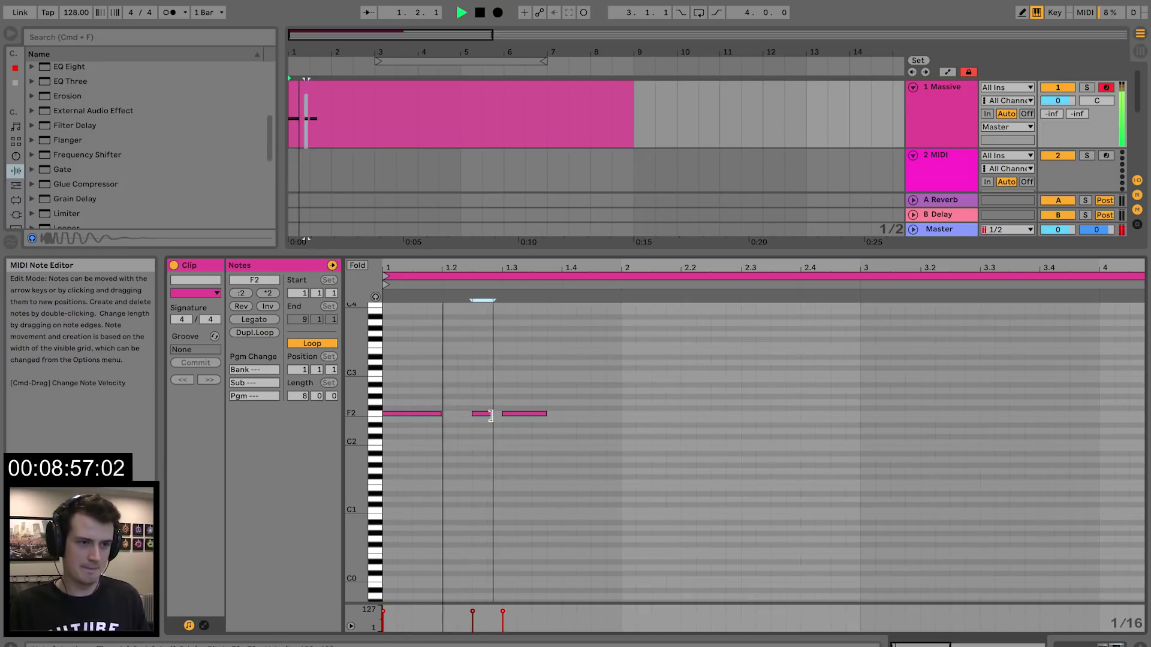
pyautogui.press('space')
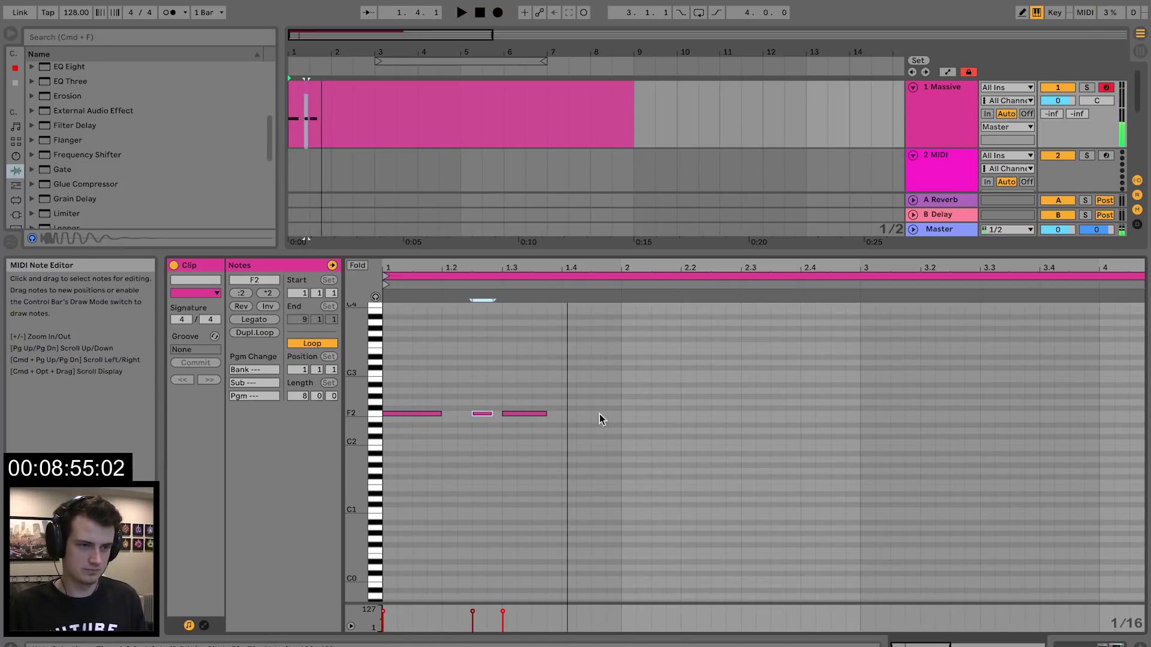
# - Add an eighth-note C3 just before bar 2 and a two-beat A#2 at the start of bar 2
pyautogui.doubleClick(599, 413)
pyautogui.moveTo(605, 413)
pyautogui.mouseDown()
pyautogui.moveTo(636, 414)
pyautogui.moveTo(618, 375)
pyautogui.mouseUp()
pyautogui.press('space')
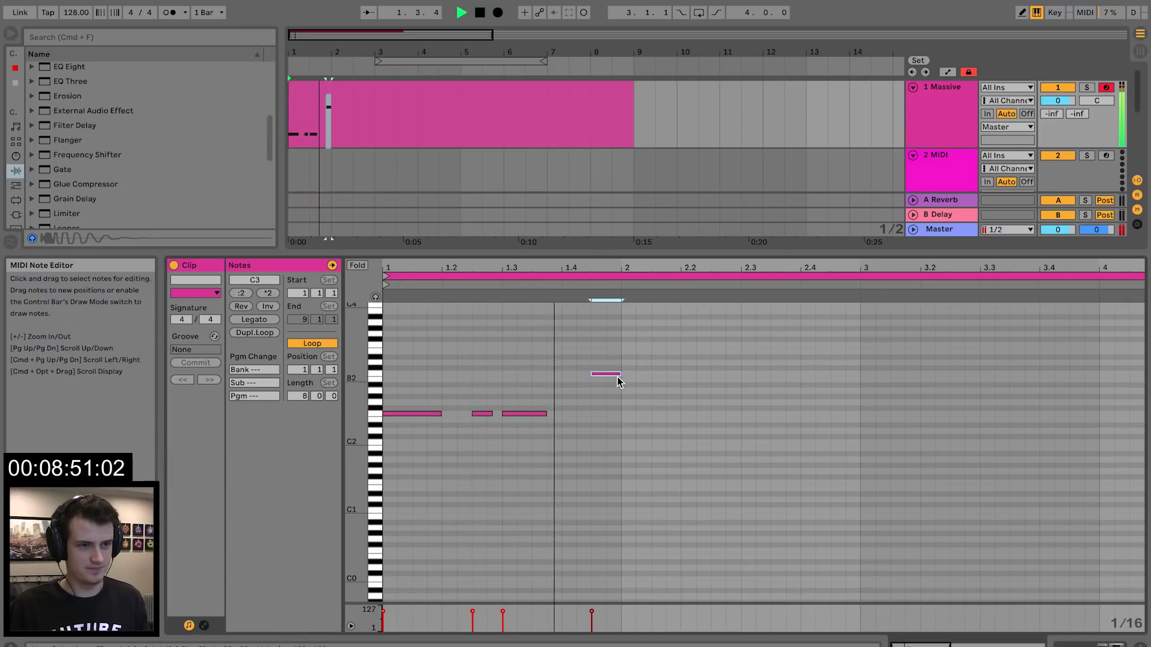
pyautogui.doubleClick(627, 385)
pyautogui.press('space')
pyautogui.moveTo(633, 384); pyautogui.dragTo(748, 387)
pyautogui.press('space')
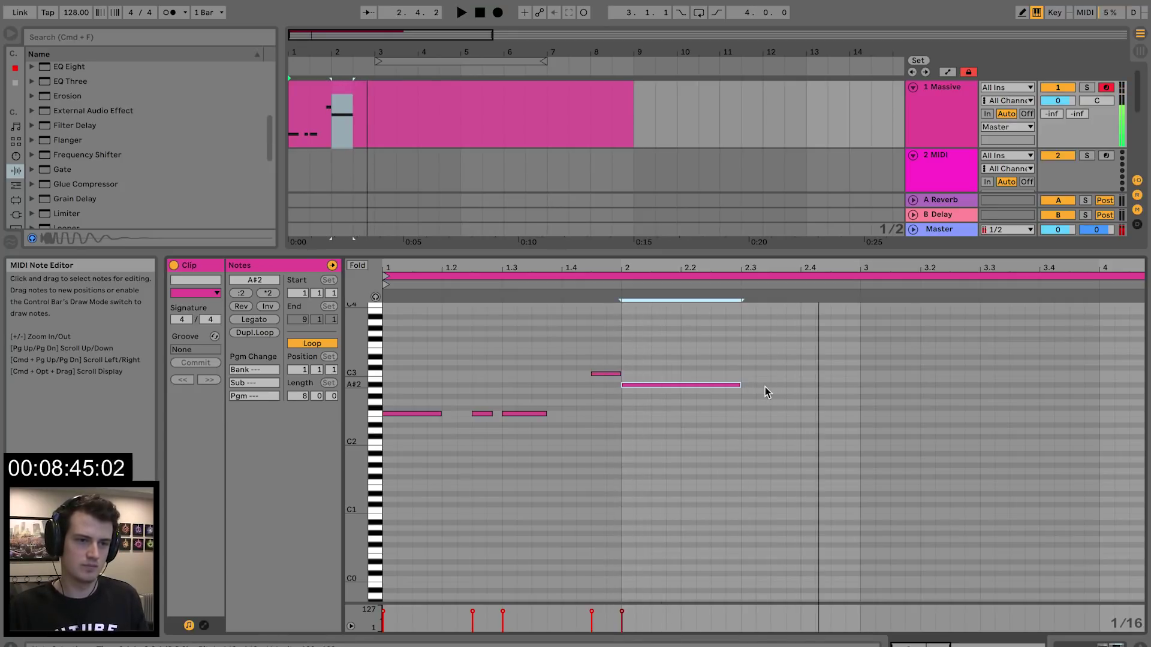
# - Add an eighth-note A#2 just before bar 3 and a one-beat C#3 at the start of bar 3
pyautogui.doubleClick(841, 385)
pyautogui.click(818, 287)
pyautogui.press('space')
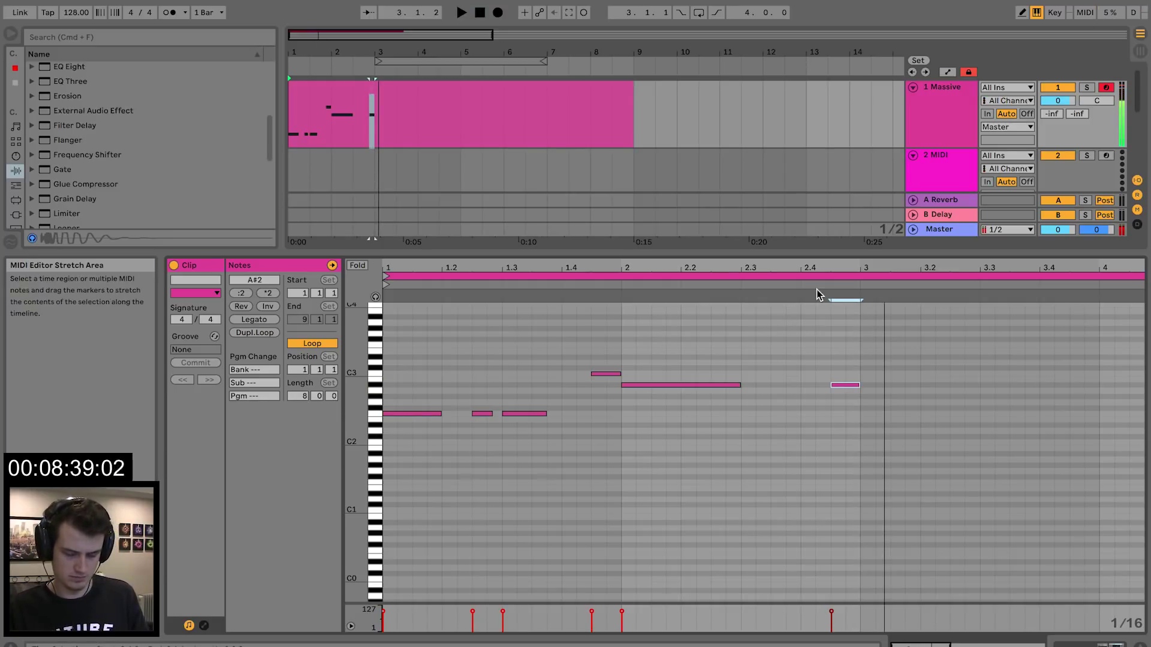
pyautogui.doubleClick(863, 375)
pyautogui.moveTo(875, 374); pyautogui.dragTo(920, 372)
pyautogui.click(610, 287)
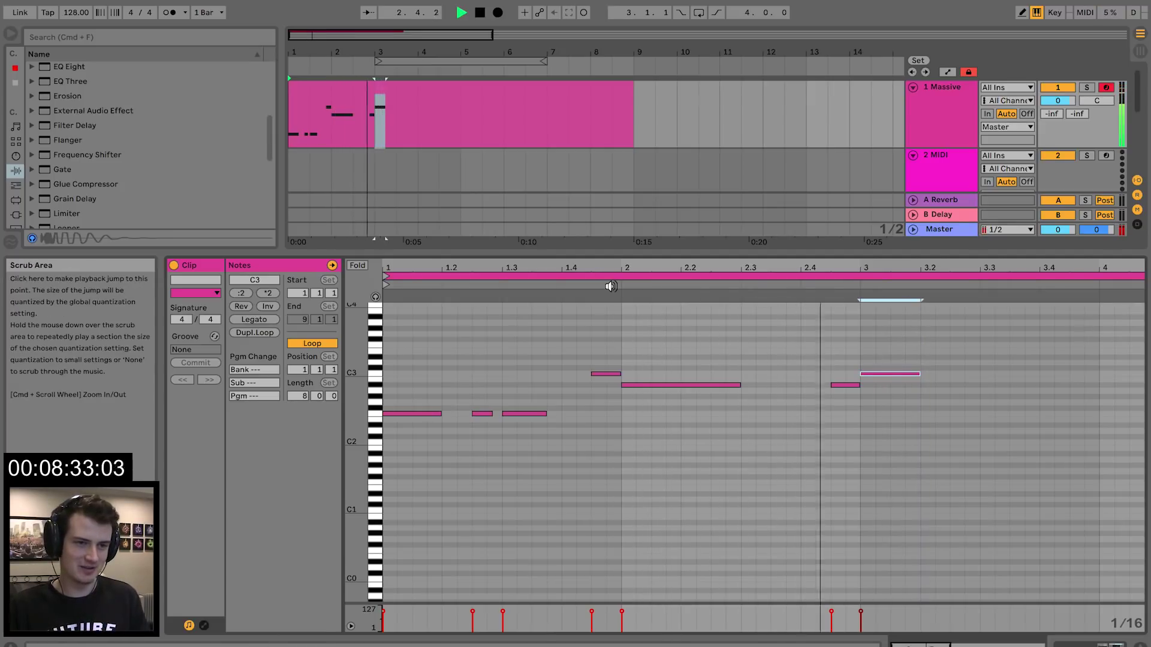
pyautogui.press('space')
pyautogui.press('Up')
pyautogui.click(809, 286)
pyautogui.press('space')
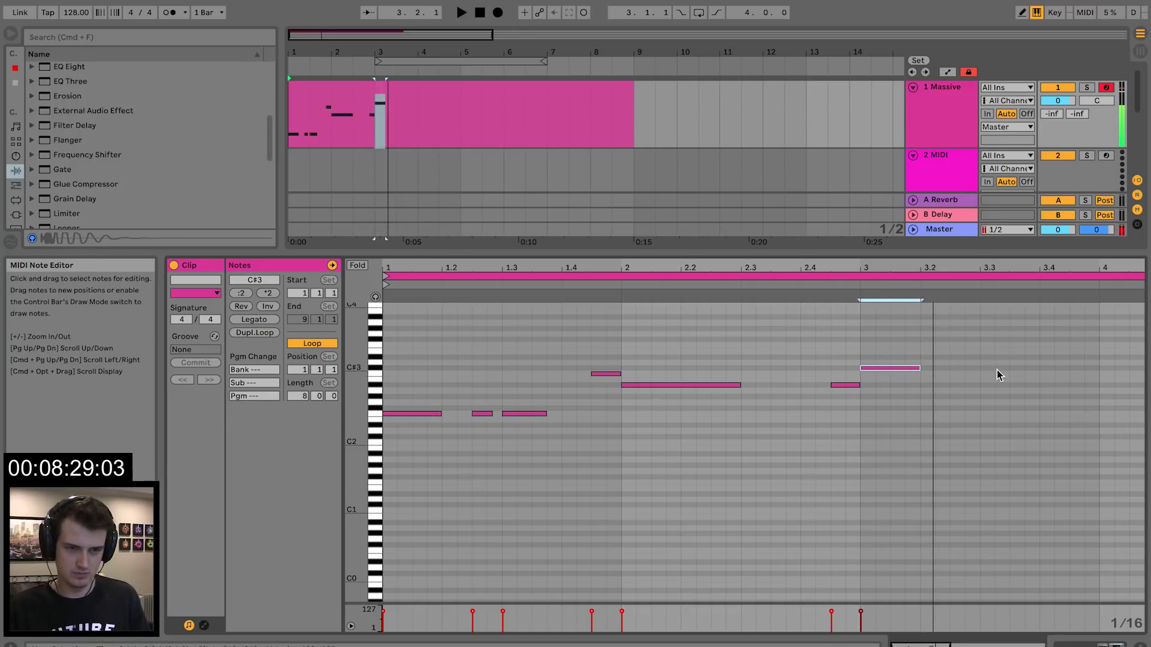
# - Add an eighth-note C#3 halfway through beat 3.2 and an eighth-note A#2 at 3.3
pyautogui.doubleClick(963, 369)
pyautogui.press('super+d')
pyautogui.press('Delete')
pyautogui.moveTo(962, 368); pyautogui.dragTo(991, 367)
pyautogui.click(849, 281)
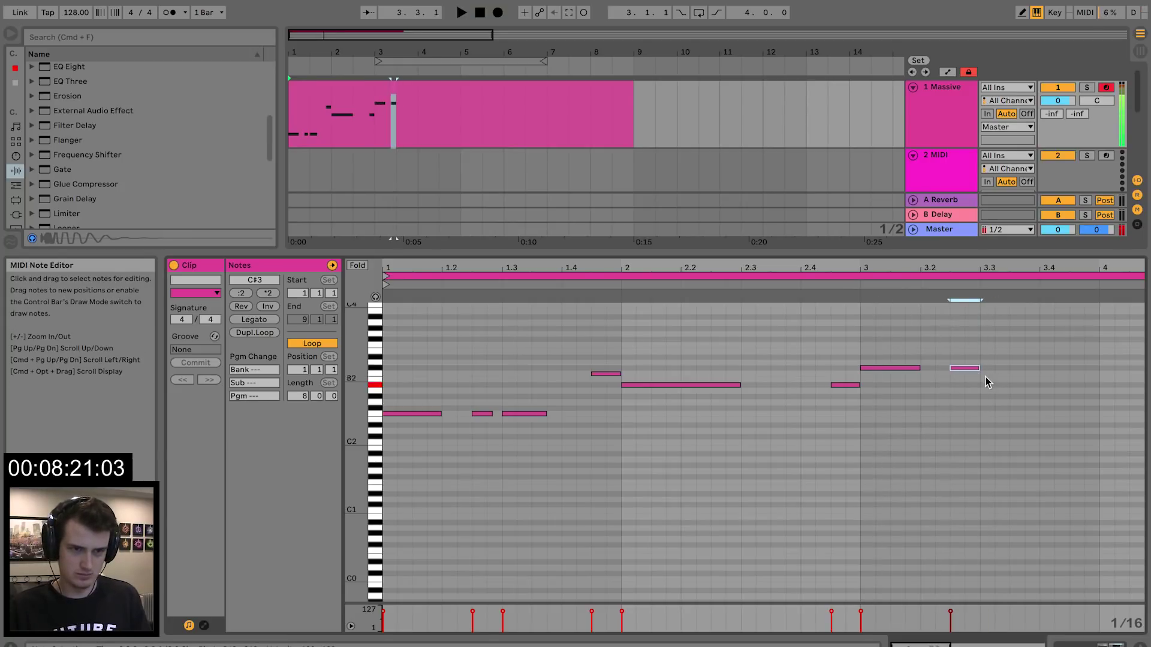
pyautogui.click(823, 285)
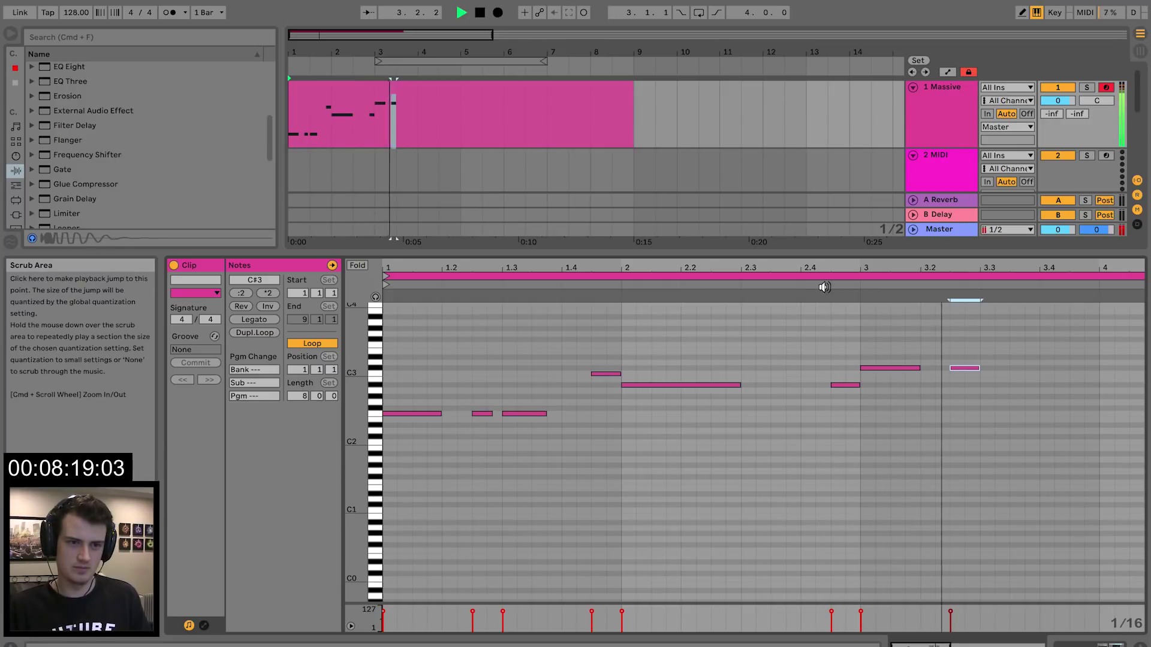
pyautogui.press('space')
pyautogui.doubleClick(986, 385)
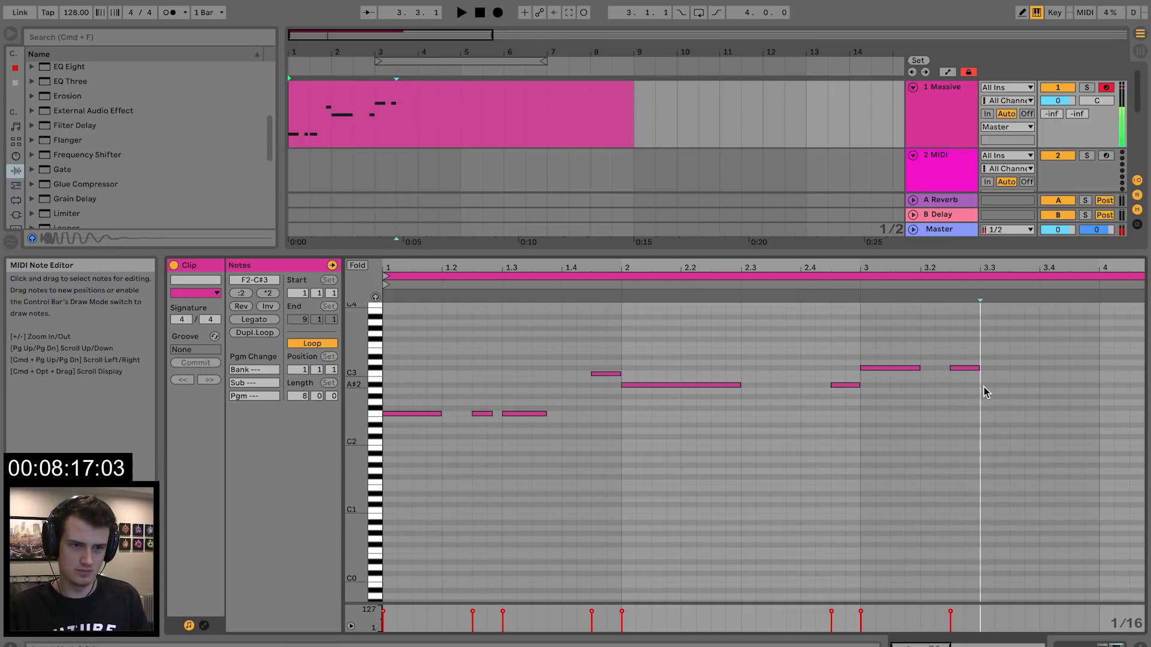
pyautogui.moveTo(993, 387); pyautogui.dragTo(1010, 386)
# - Add an eighth-note G#2 at 3.4, followed directly by a three-beat F2, and play the melody
pyautogui.hscroll(5, 983, 386)
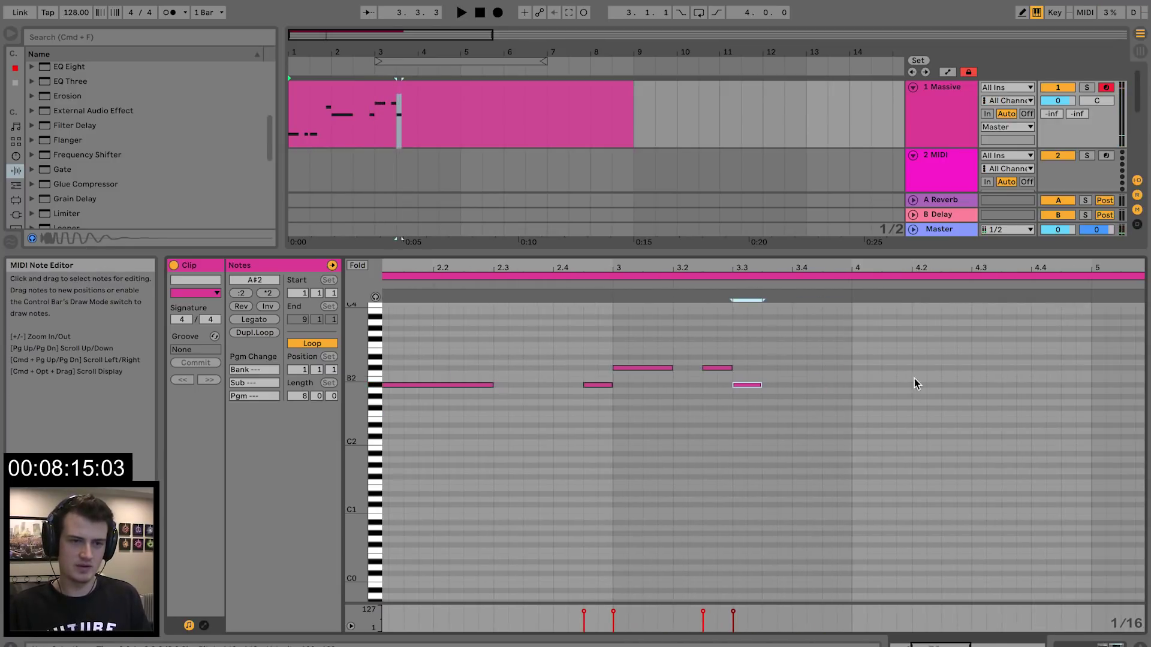
pyautogui.doubleClick(836, 397)
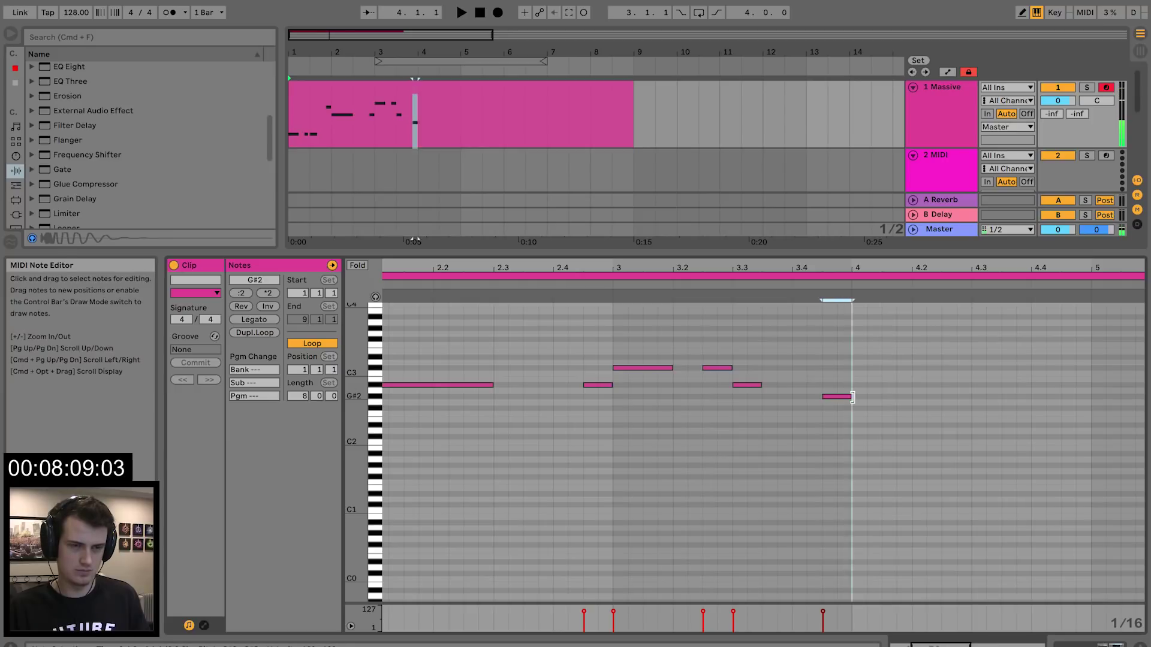
pyautogui.moveTo(838, 398); pyautogui.dragTo(810, 398)
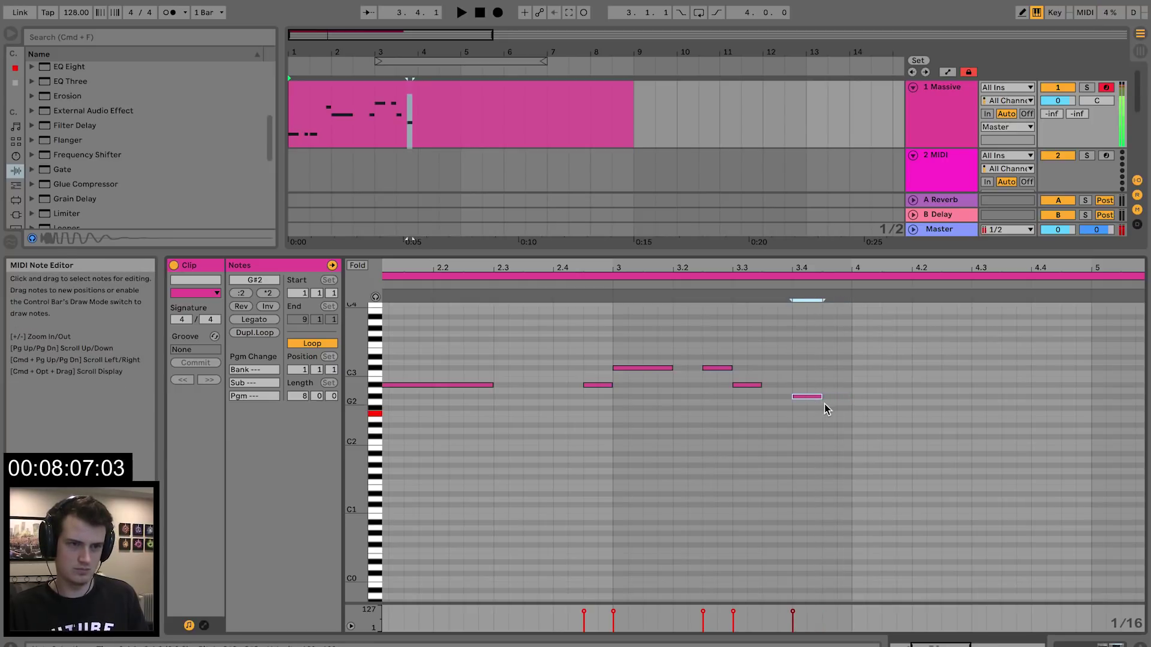
pyautogui.doubleClick(830, 413)
pyautogui.press('space')
pyautogui.moveTo(835, 414); pyautogui.dragTo(1001, 414)
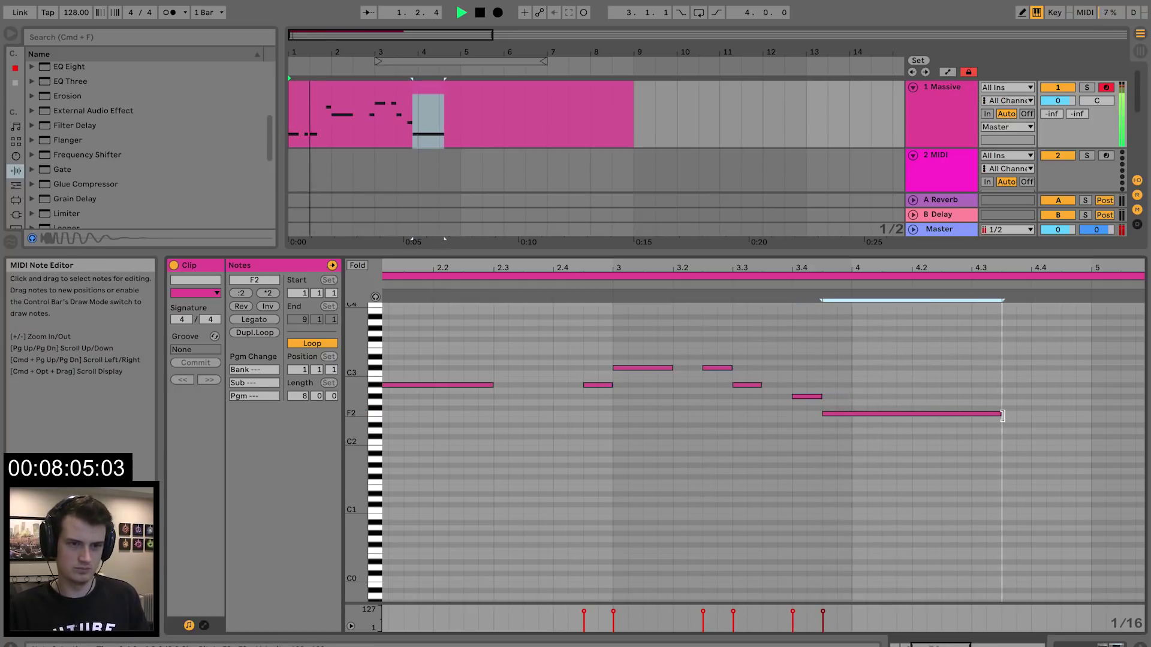
# - Lower the C3 note just before bar 2 to G#2
pyautogui.doubleClick(606, 373)
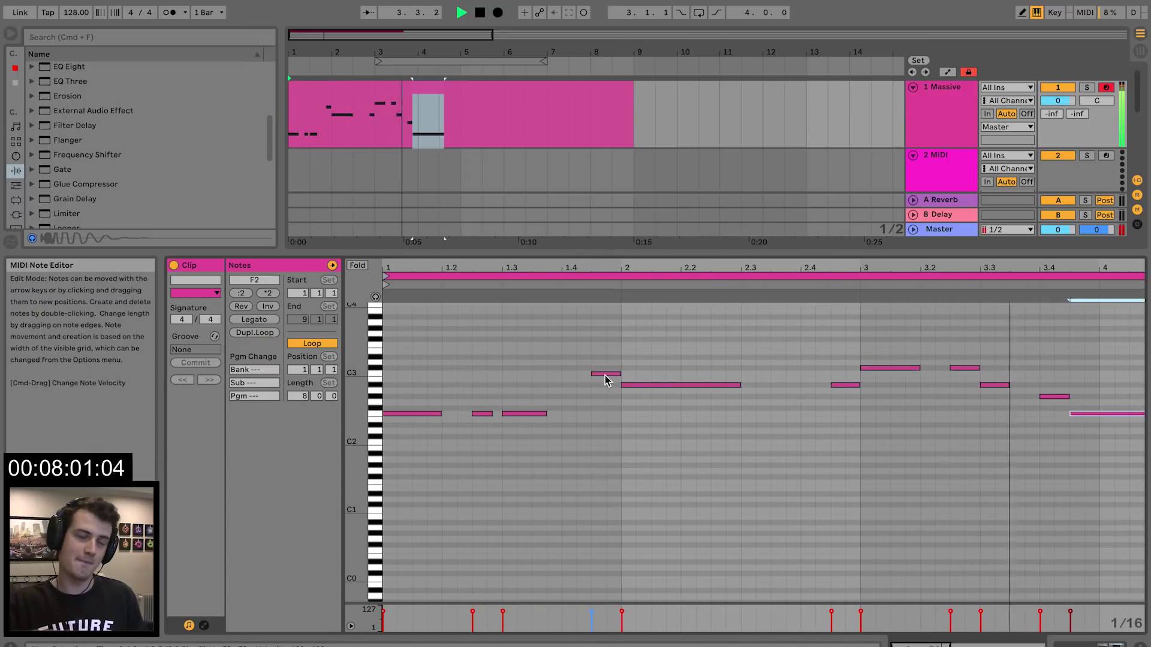
pyautogui.moveTo(606, 374); pyautogui.dragTo(607, 401)
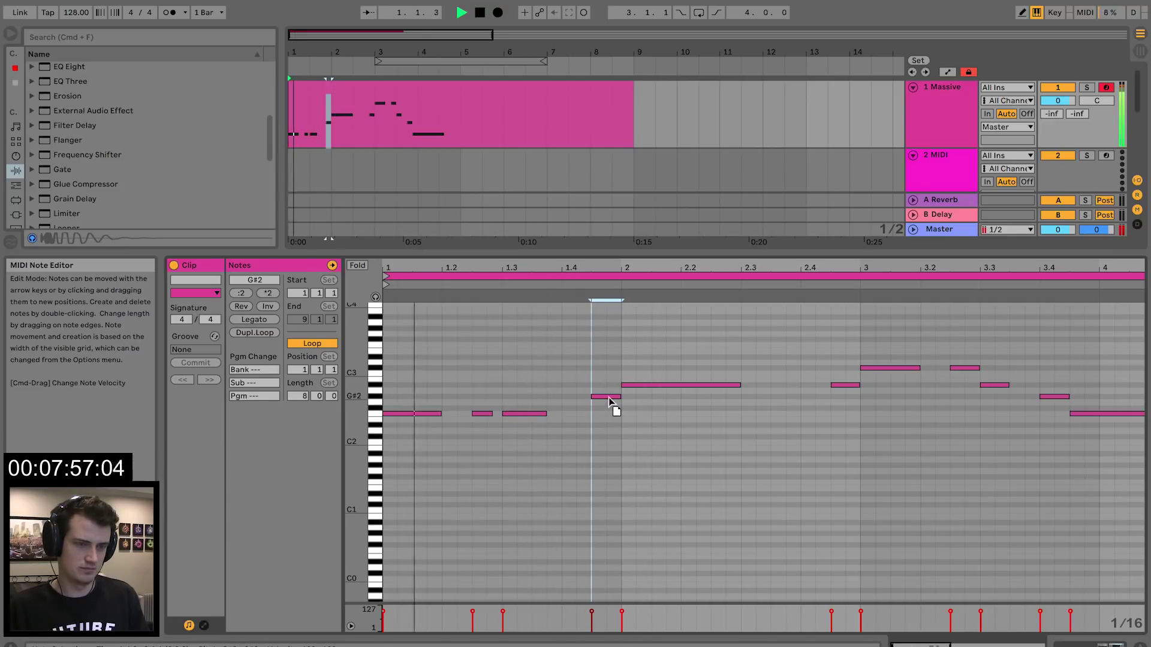
# - Shift the G#2 note before bar 2 earlier to 1.3.4 and the long A#2 earlier to 1.4.3
pyautogui.moveTo(605, 398)
pyautogui.mouseDown()
pyautogui.moveTo(556, 398)
pyautogui.moveTo(620, 387)
pyautogui.moveTo(595, 388)
pyautogui.mouseUp()
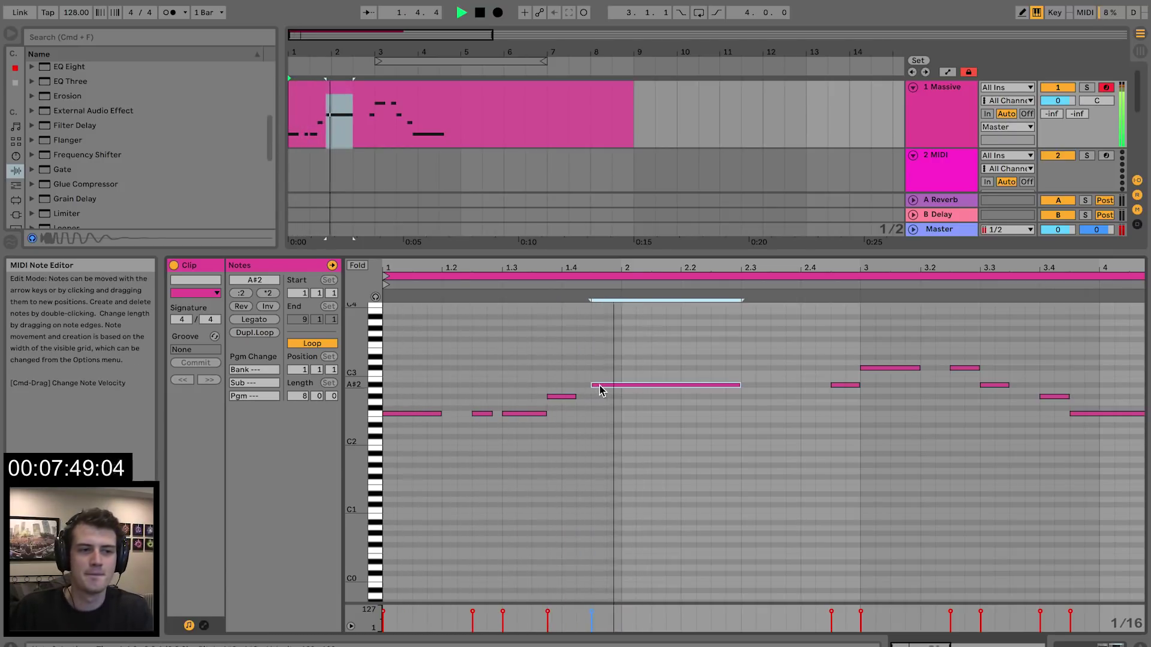
pyautogui.click(709, 398)
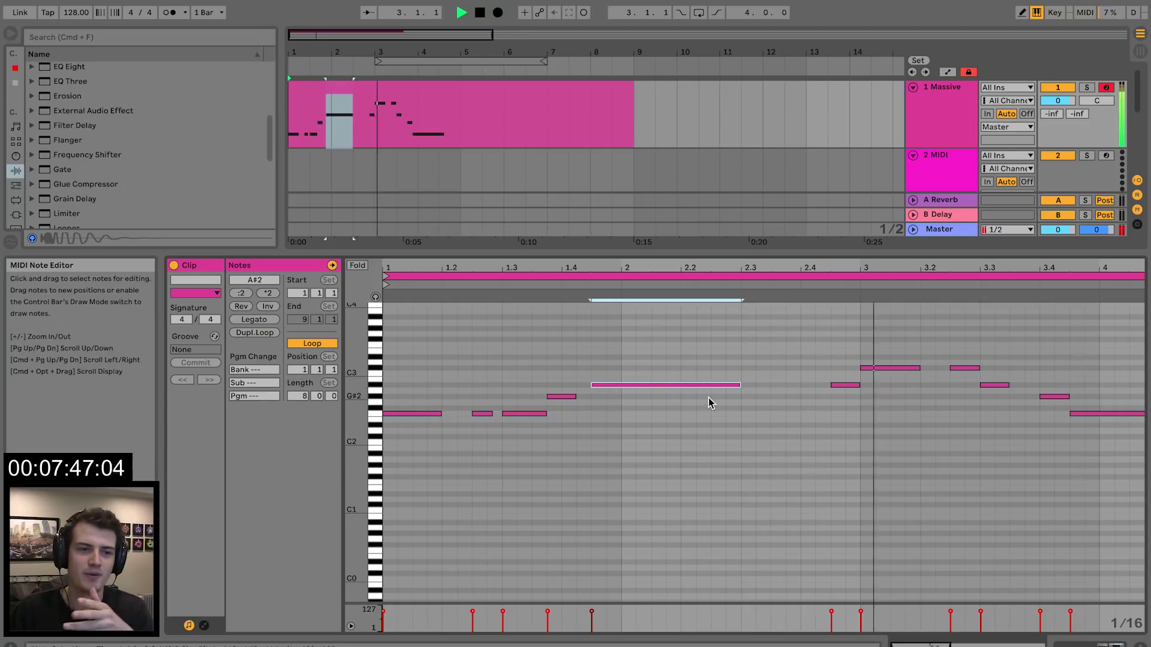
# - Move the G#2 at 3.4 one sixteenth earlier, extend the start of the final F2 back by a sixteenth, and play the result
pyautogui.hscroll(3, 794, 405)
pyautogui.press('space')
pyautogui.moveTo(868, 398)
pyautogui.mouseDown()
pyautogui.moveTo(853, 397)
pyautogui.moveTo(869, 413)
pyautogui.mouseUp()
pyautogui.press('space')
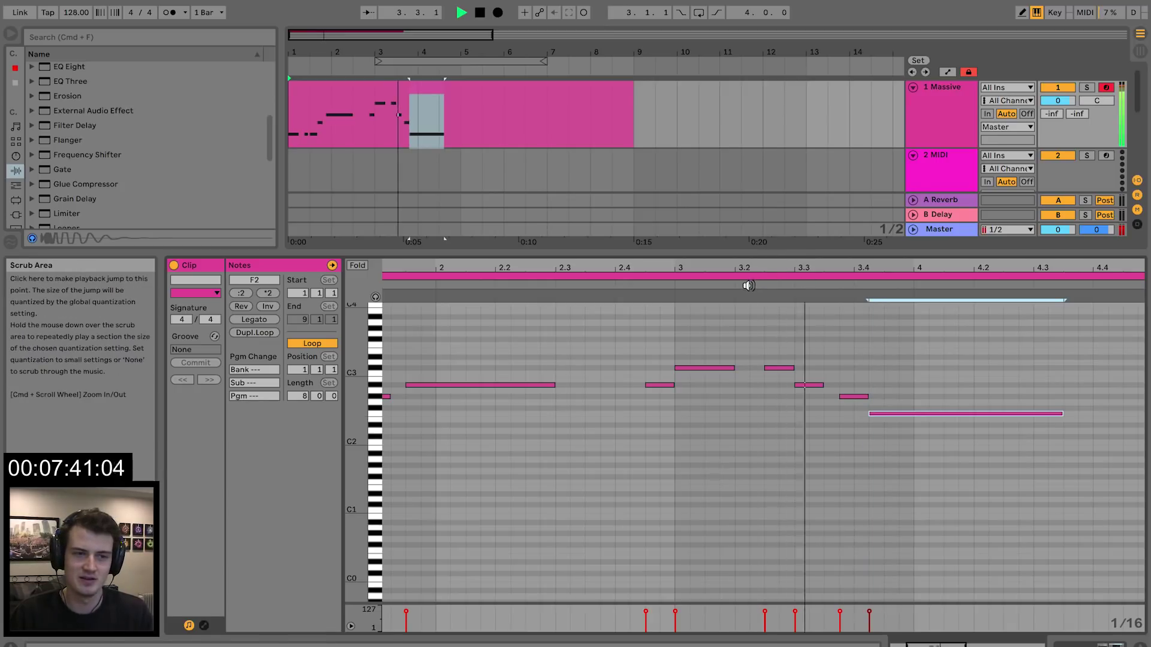
# - Trim the start of the long final F2 to 3.4.3 and play back the end of the melody
pyautogui.press('space')
pyautogui.moveTo(870, 413); pyautogui.dragTo(885, 413)
pyautogui.press('space')
pyautogui.click(727, 286)
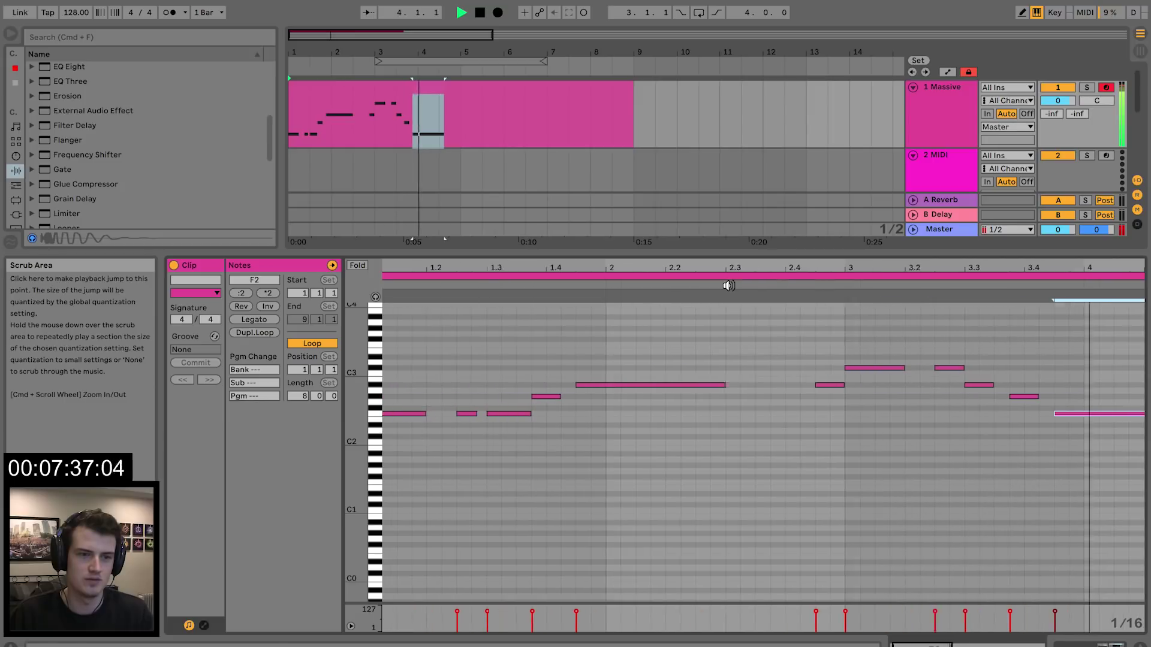
pyautogui.press('space')
pyautogui.hscroll(5, 593, 417)
pyautogui.hscroll(-5, 594, 418)
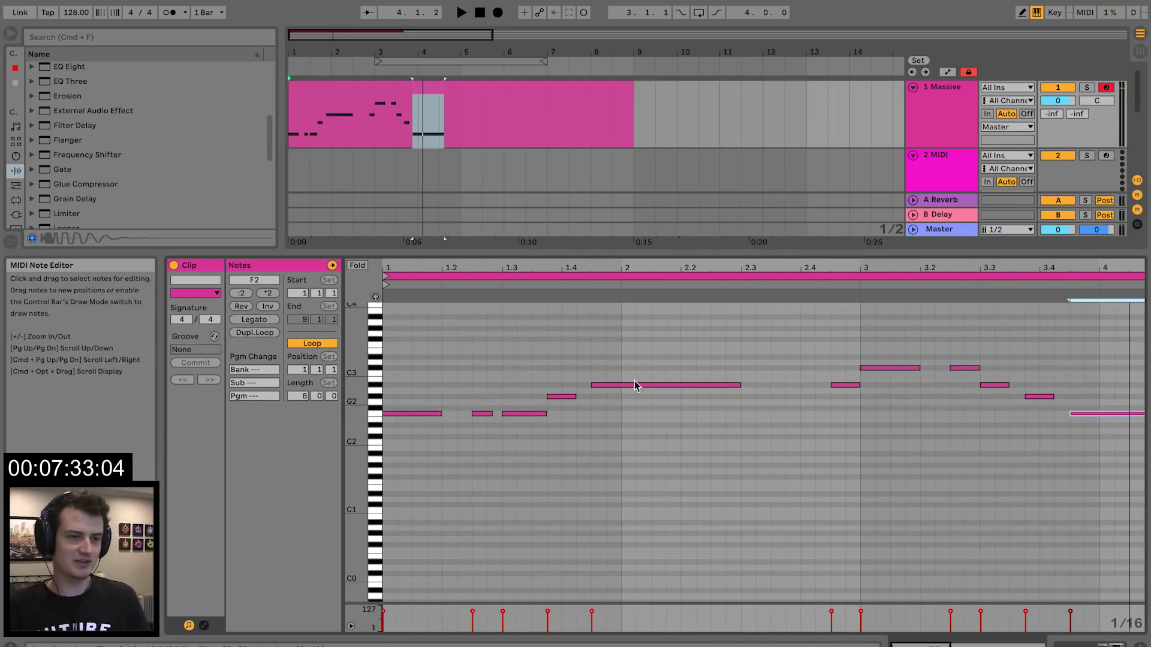
# - Shorten the melody clip to four bars and duplicate it so the copy follows at bar 5
pyautogui.moveTo(672, 268); pyautogui.dragTo(672, 207)
pyautogui.moveTo(625, 88); pyautogui.dragTo(462, 88)
pyautogui.press('super+d')
pyautogui.moveTo(579, 254); pyautogui.dragTo(600, 435)
# - Load a second Massive instrument onto the empty 2 MIDI track
pyautogui.click(931, 192)
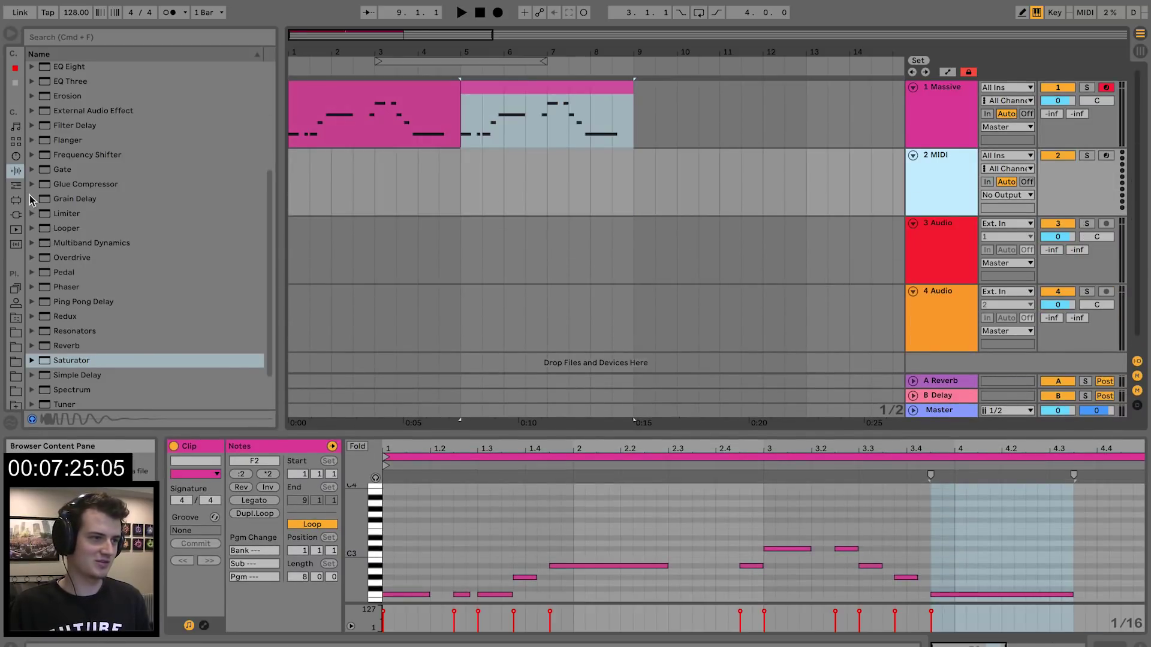
pyautogui.click(16, 214)
pyautogui.moveTo(78, 214); pyautogui.dragTo(697, 184)
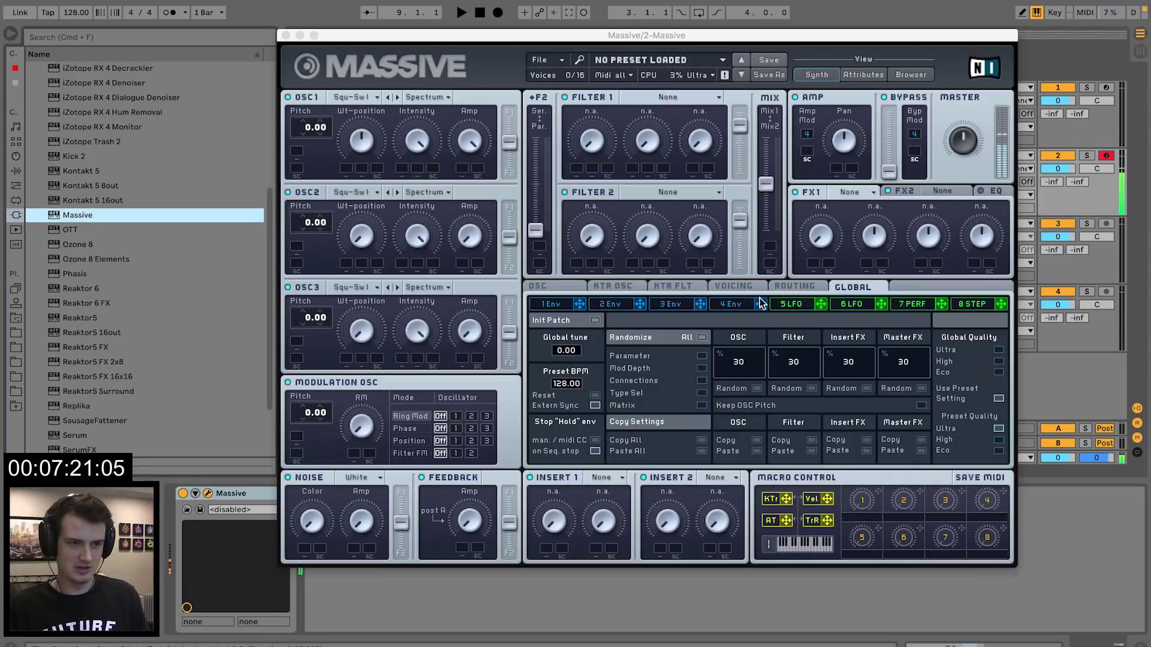
# - Raise envelope 4's decay level to maximum, and turn up oscillator 2 with its pitch at 12.00
pyautogui.click(743, 304)
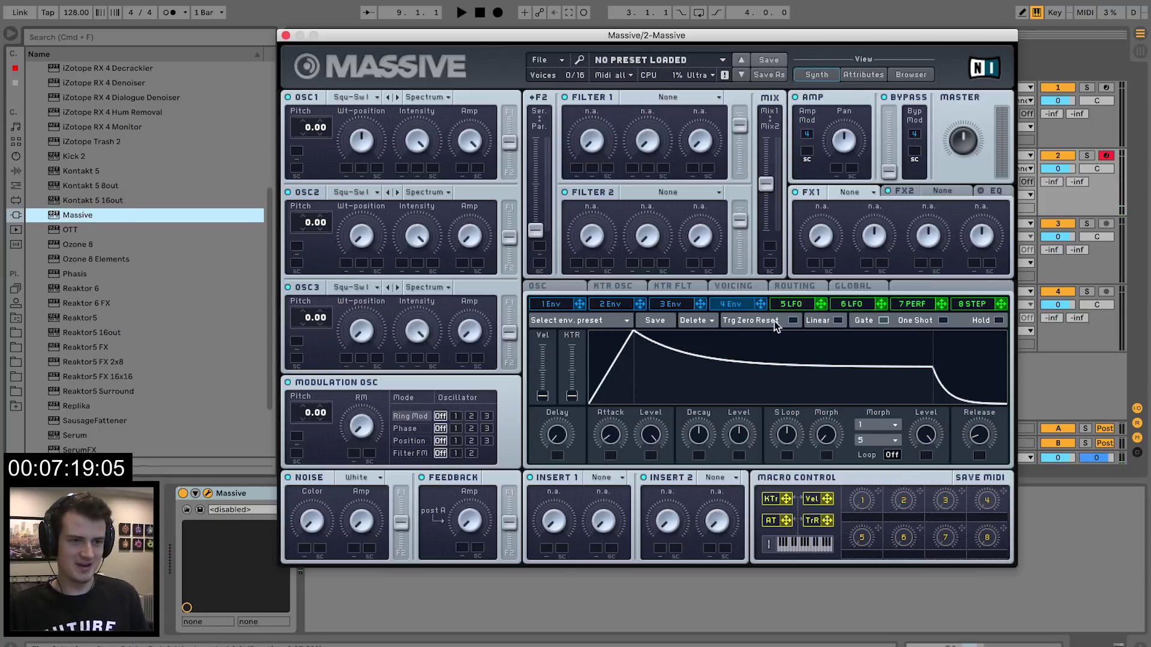
pyautogui.moveTo(740, 433); pyautogui.dragTo(741, 341)
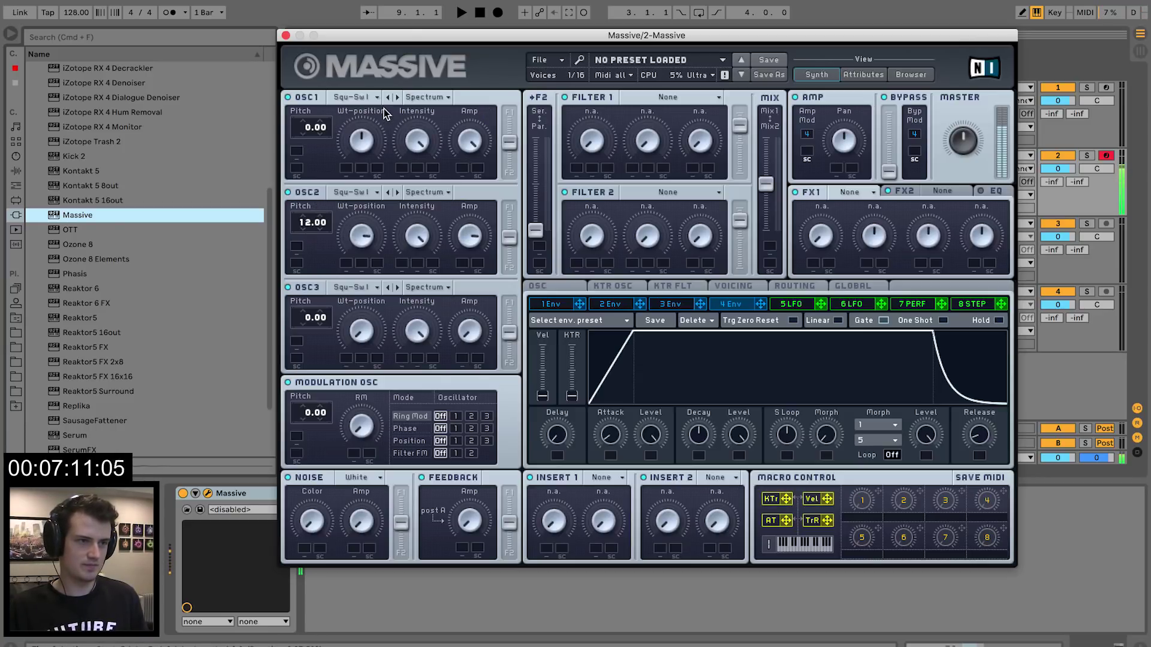
pyautogui.click(429, 194)
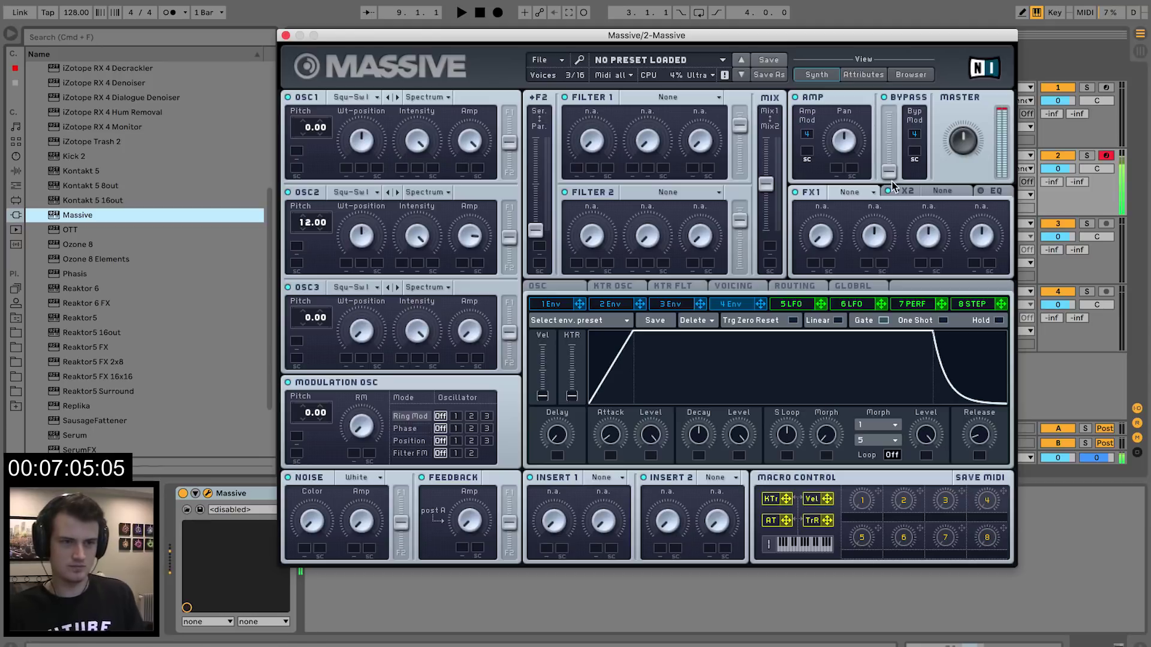
# - Set Massive's voicing to 13 unison voices and enable the pitch cutoff and pan position spreads
pyautogui.click(732, 287)
pyautogui.moveTo(587, 344); pyautogui.dragTo(581, 368)
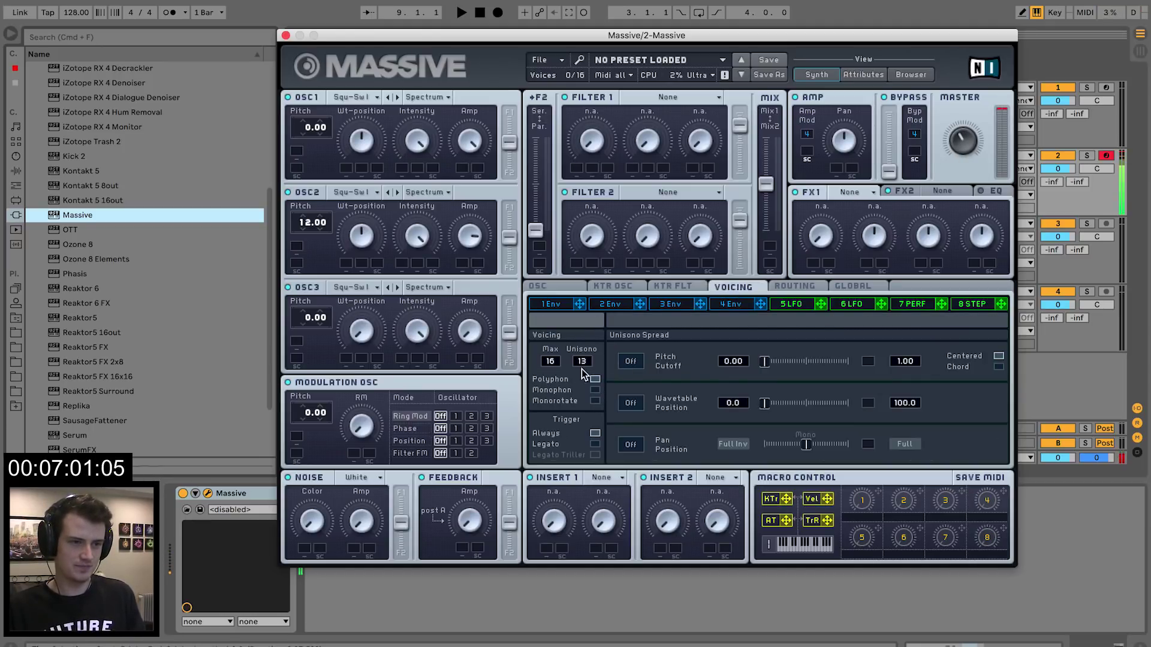
pyautogui.click(594, 379)
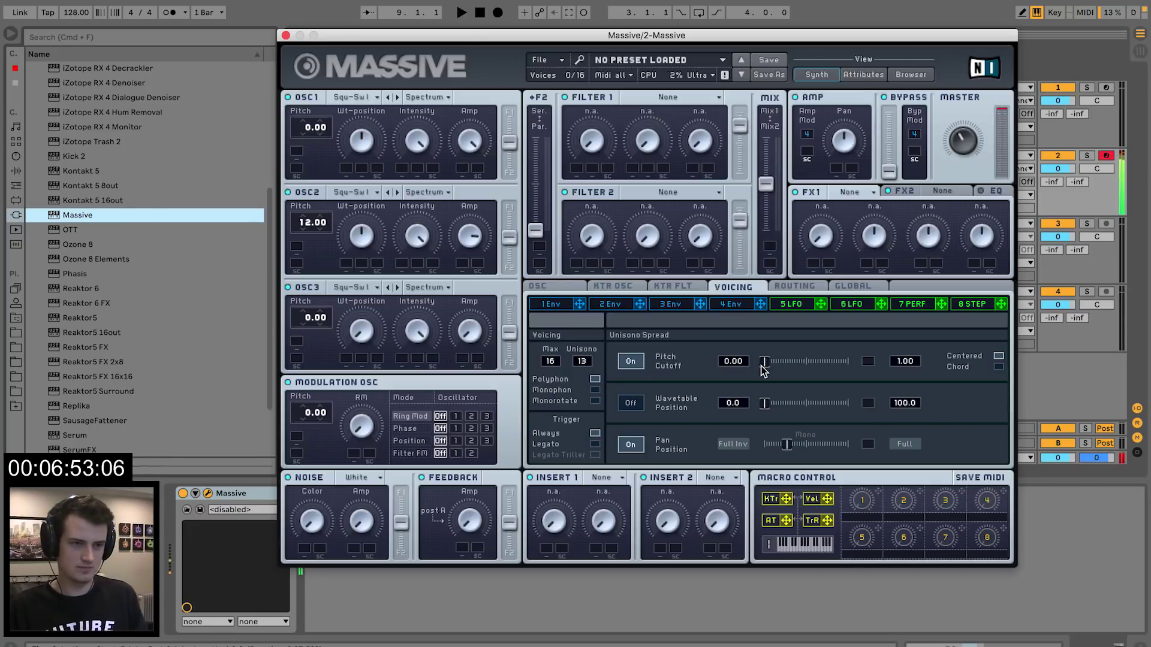
# - Assign Dimension Expander to FX1 and Chorus Ensemble to FX2, and set oscillator 3's pitch to 24.00 before closing Massive's window
pyautogui.click(849, 193)
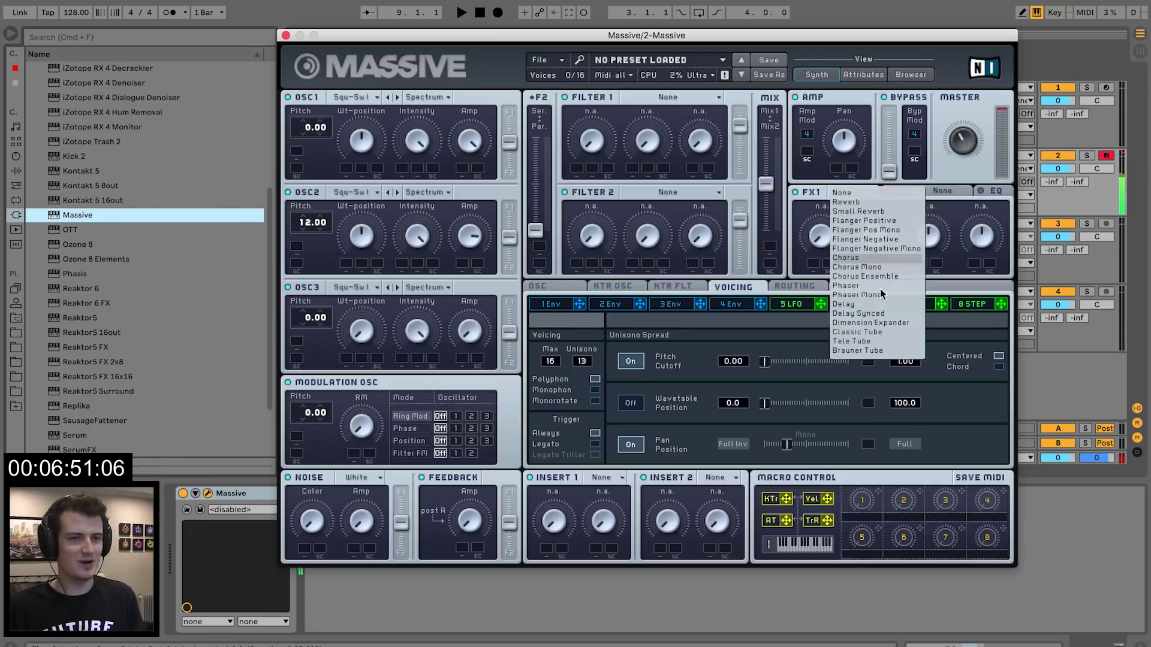
pyautogui.click(863, 329)
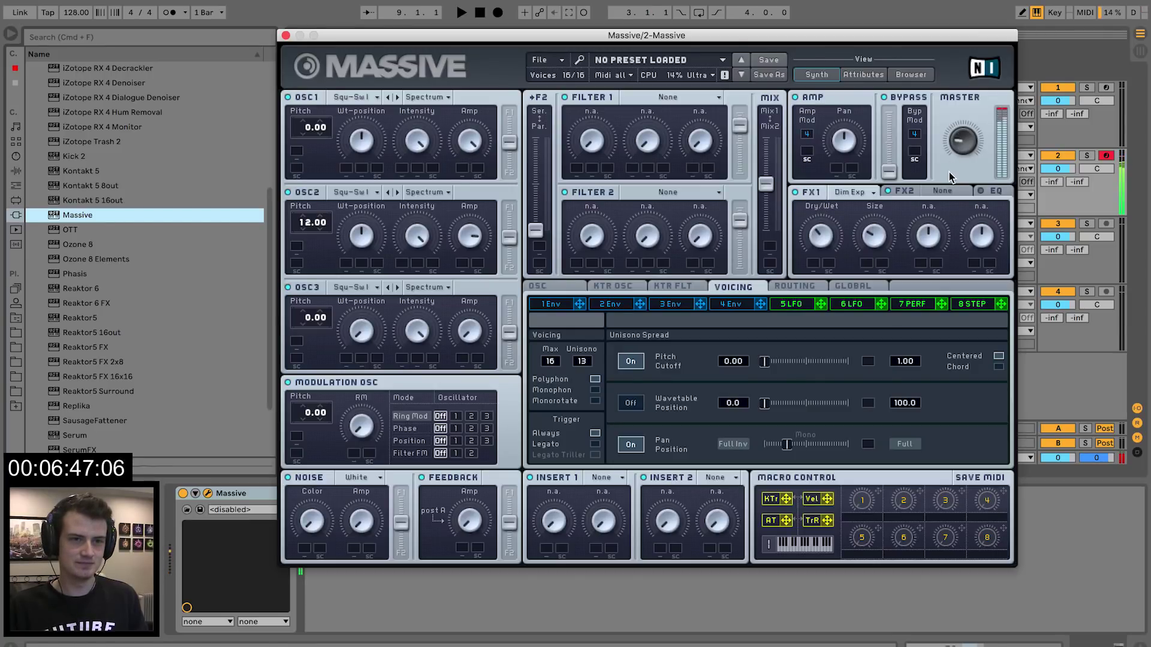
pyautogui.click(948, 191)
pyautogui.click(976, 276)
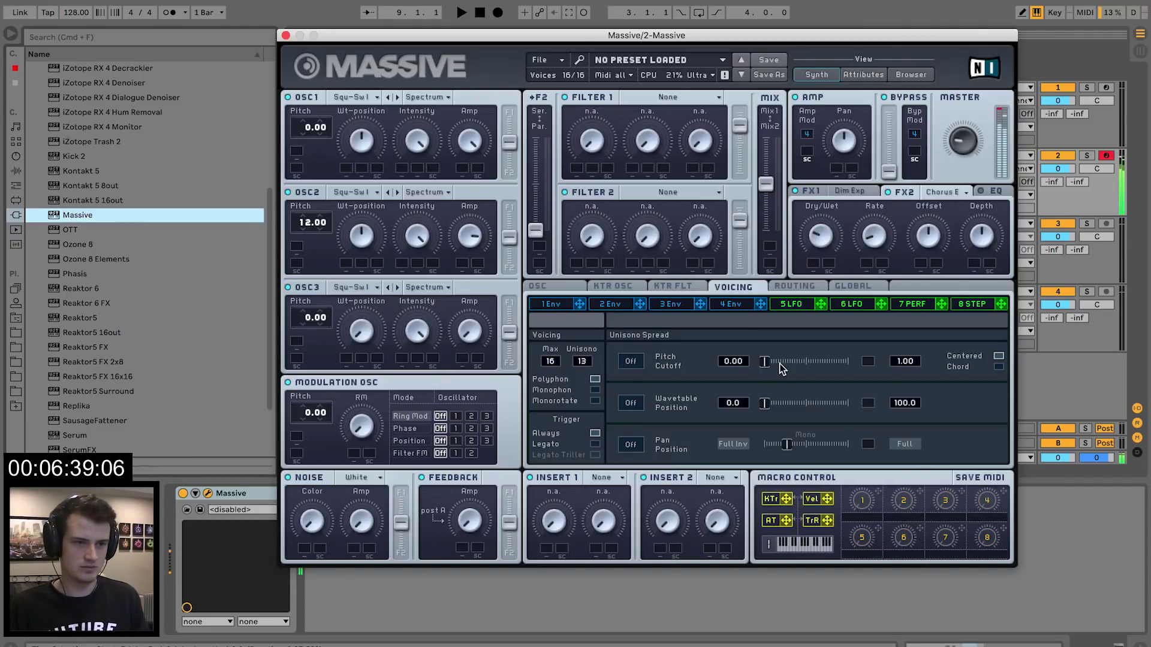
pyautogui.click(857, 191)
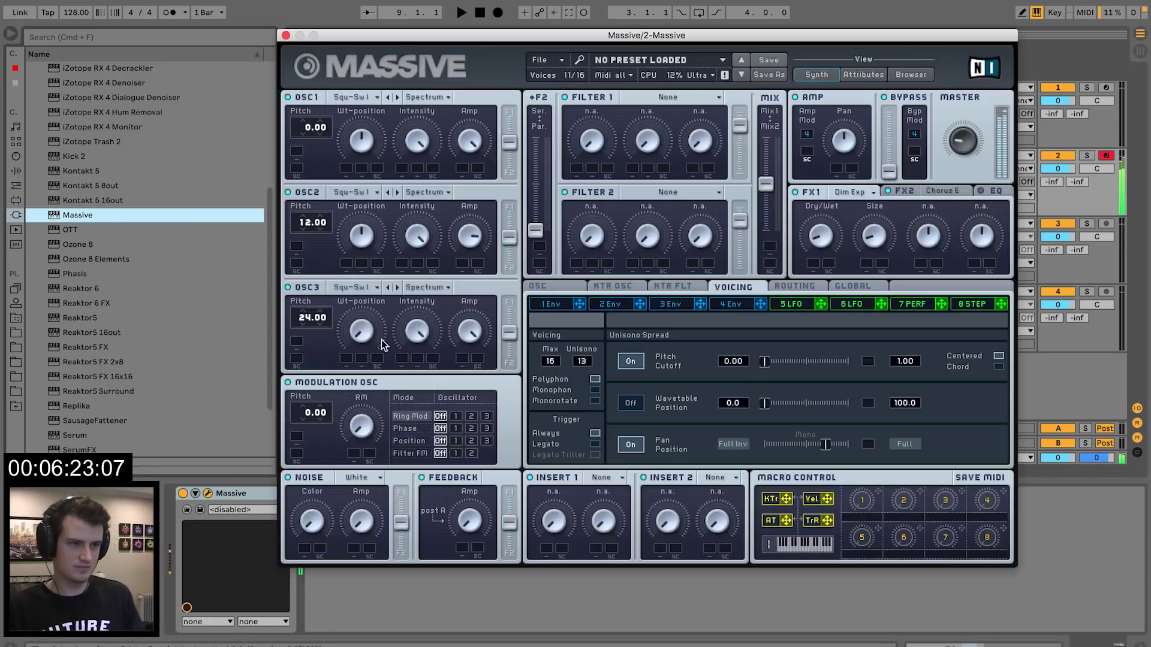
pyautogui.click(286, 36)
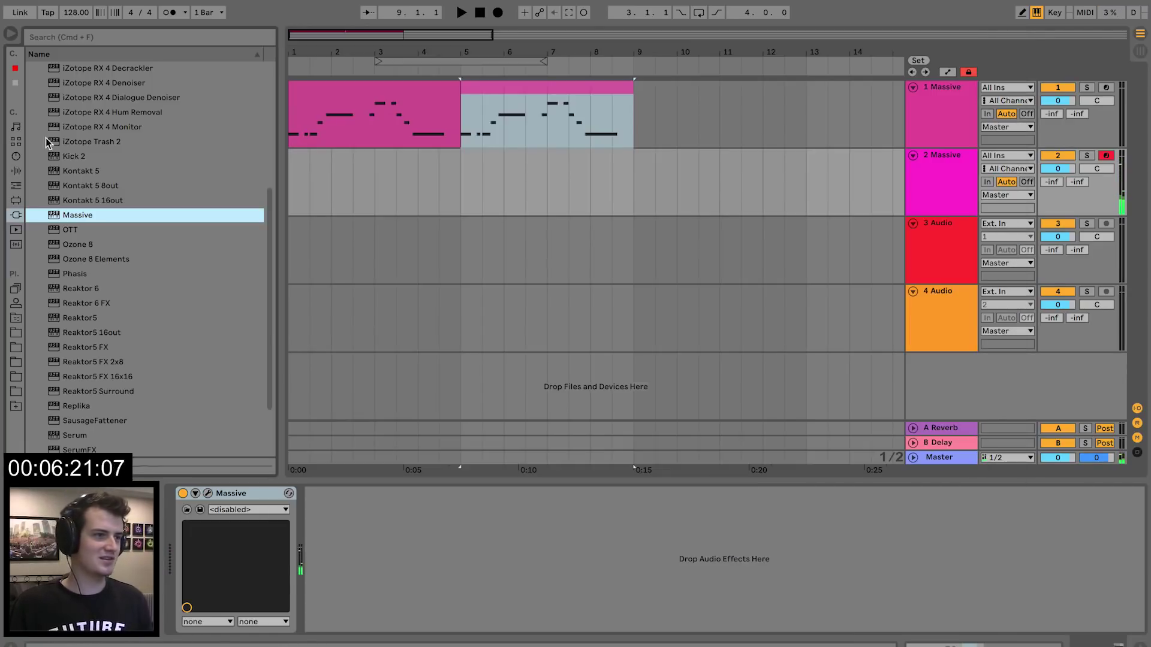
# - Add a Saturator after Massive on the second track and set its drive to 6.86 dB
pyautogui.click(15, 172)
pyautogui.moveTo(71, 361); pyautogui.dragTo(555, 187)
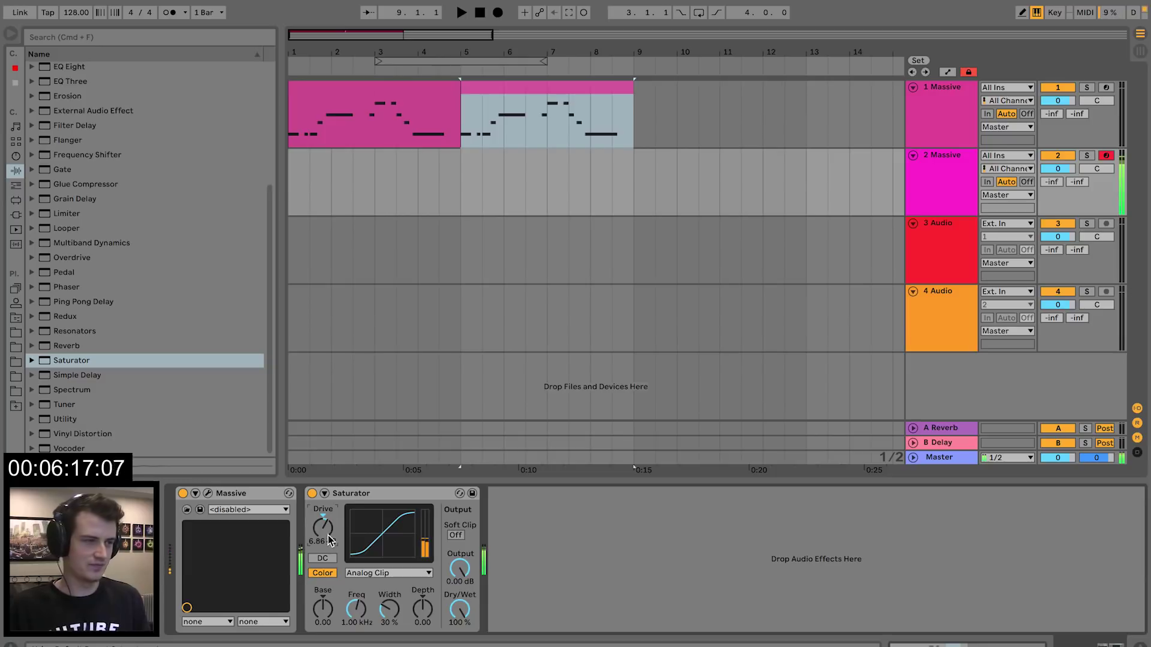
# - Insert the C Minor Scale preset ahead of Massive on the second track and set its base to F
pyautogui.click(21, 215)
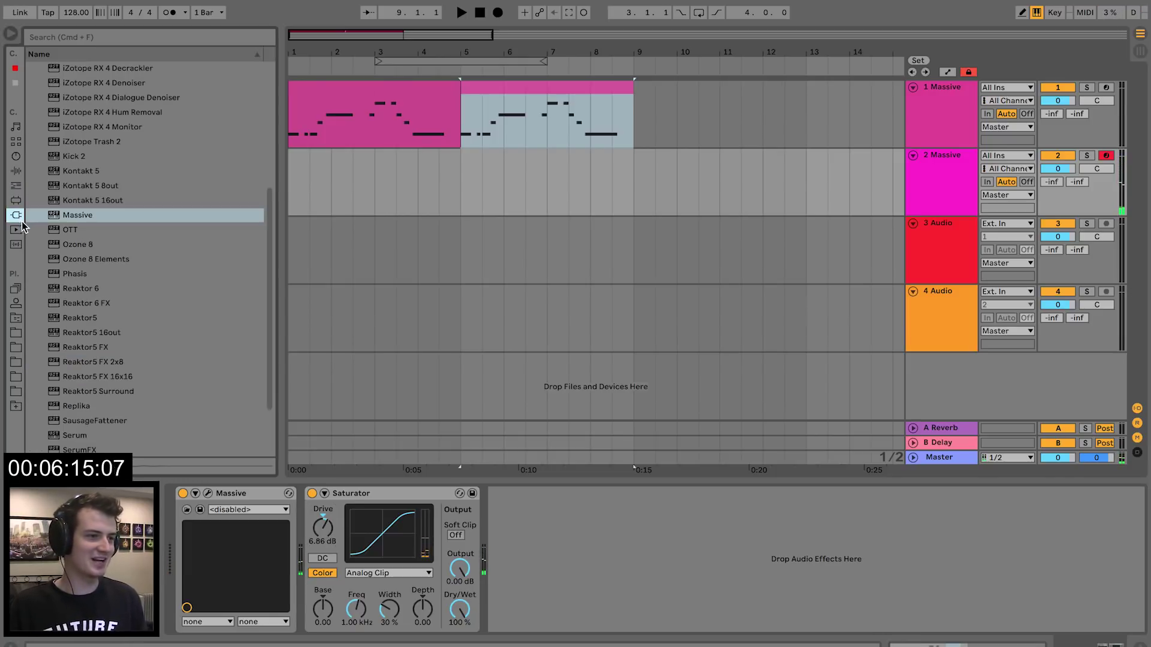
pyautogui.click(12, 187)
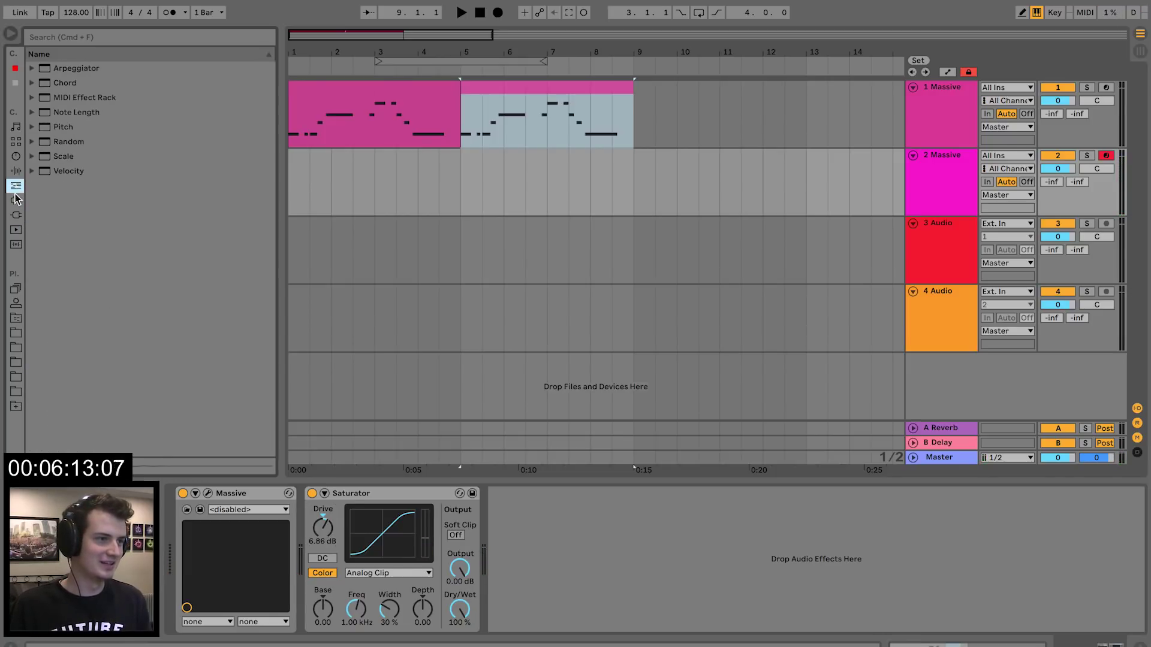
pyautogui.click(32, 157)
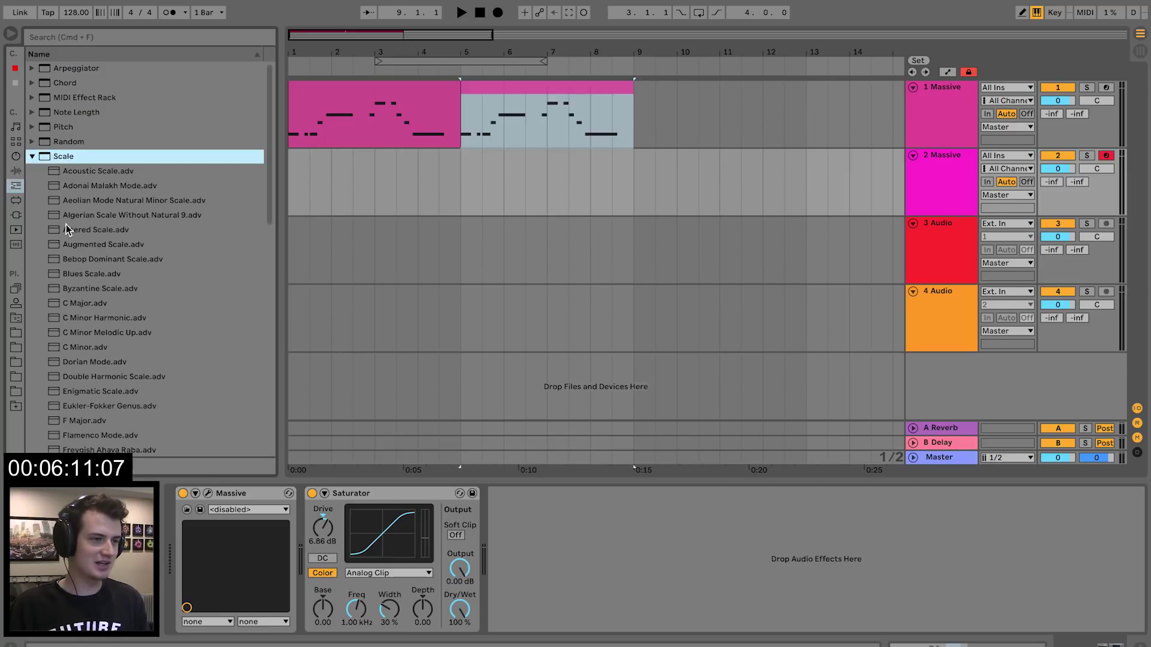
pyautogui.moveTo(78, 349); pyautogui.dragTo(467, 193)
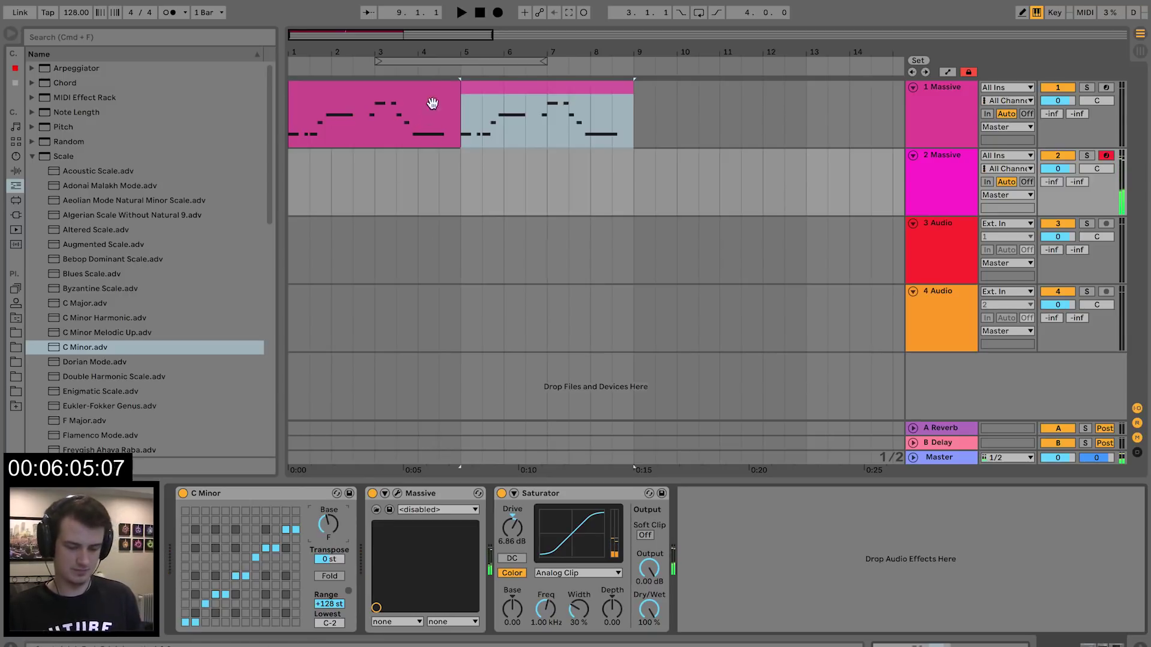
# - Copy the first four-bar melody clip onto the 2 Massive track at bar 1 and open its notes in an enlarged editor
pyautogui.click(433, 91)
pyautogui.moveTo(333, 90); pyautogui.dragTo(346, 199)
pyautogui.doubleClick(365, 169)
pyautogui.moveTo(678, 432); pyautogui.dragTo(677, 266)
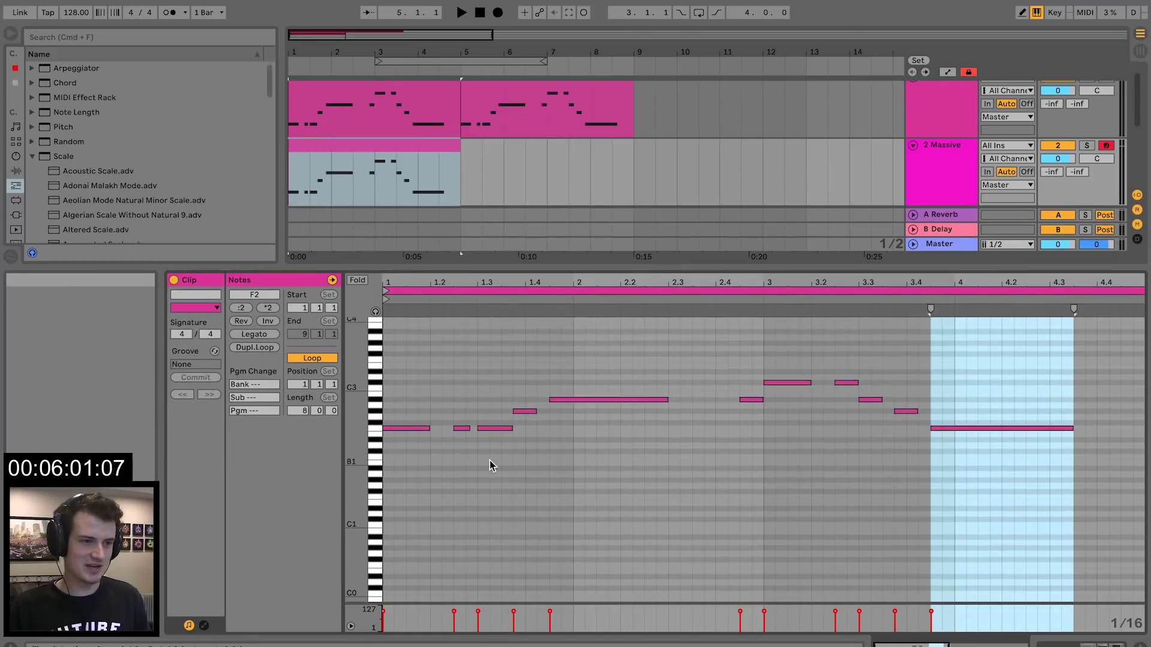
# - Layer two copies of the whole melody, one an octave up from F3 and one a fifth up from C3, and play them
pyautogui.press('super+a')
pyautogui.moveTo(408, 428); pyautogui.dragTo(409, 360)
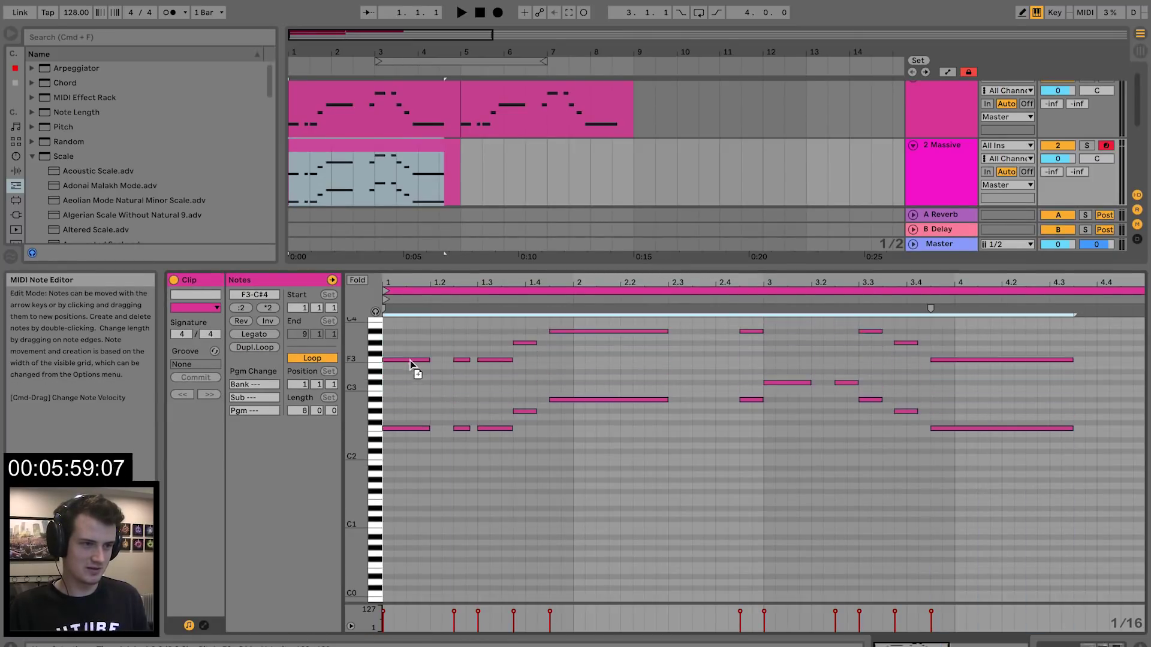
pyautogui.press('space')
pyautogui.moveTo(407, 360); pyautogui.dragTo(408, 392)
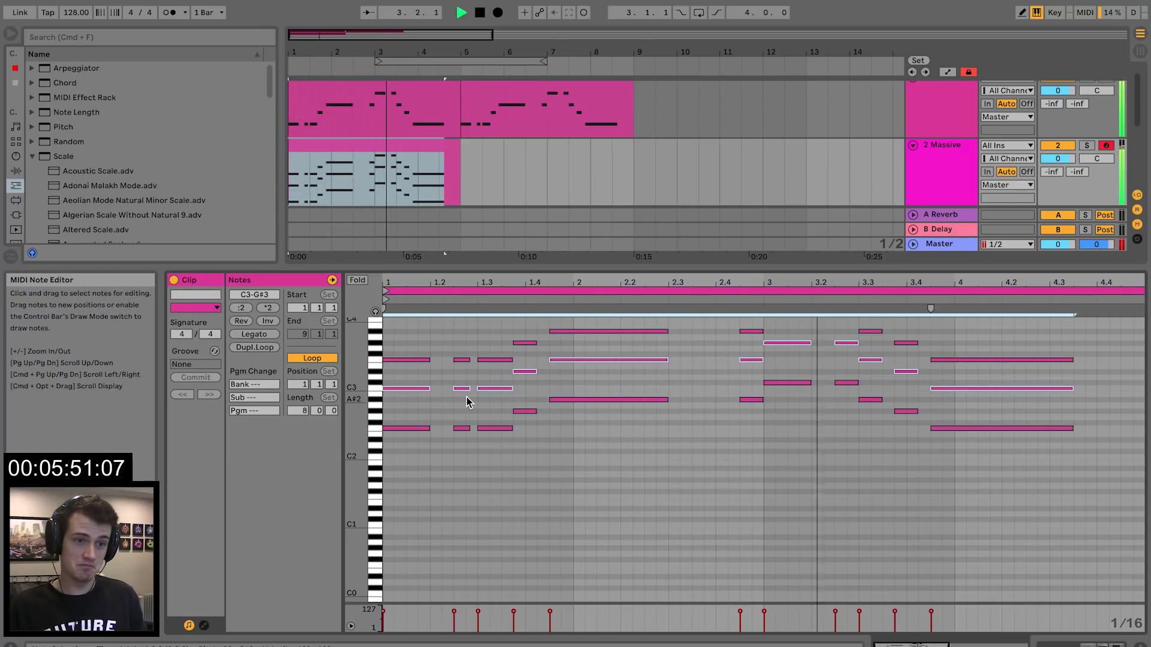
pyautogui.press('space')
# - Add a one-beat G#3 on top of the first chord at the start of bar 1 and audition it
pyautogui.scroll(3, 405, 394)
pyautogui.click(395, 370)
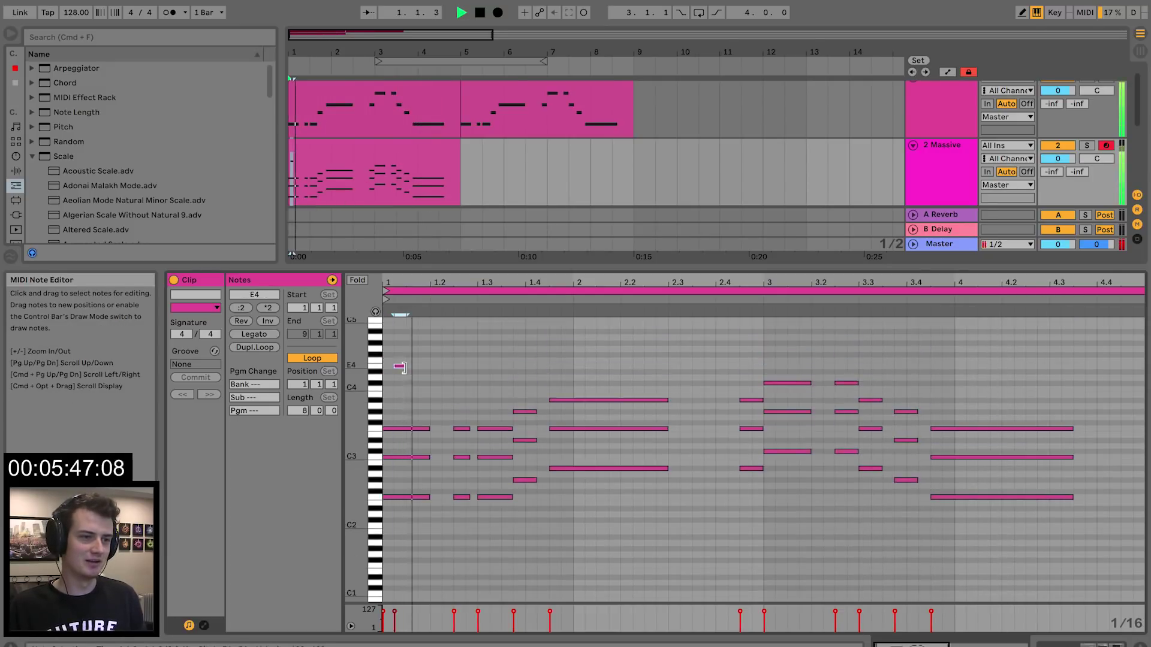
pyautogui.doubleClick(397, 355)
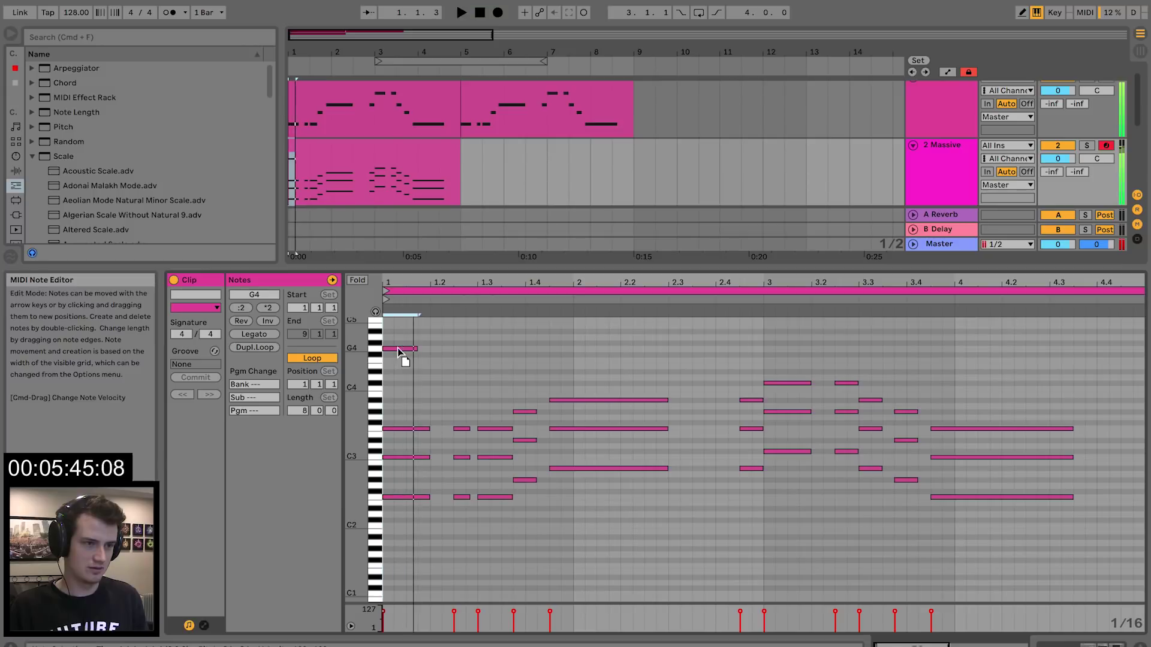
pyautogui.press('space')
pyautogui.moveTo(397, 356); pyautogui.dragTo(431, 412)
pyautogui.press('space')
pyautogui.press('space')
pyautogui.press('space')
pyautogui.press('space')
pyautogui.press('space')
pyautogui.press('space')
# - Add a sixteenth-note G#3 above the second chord and lower the third chord's F3 to D#3, auditioning the changes
pyautogui.doubleClick(459, 412)
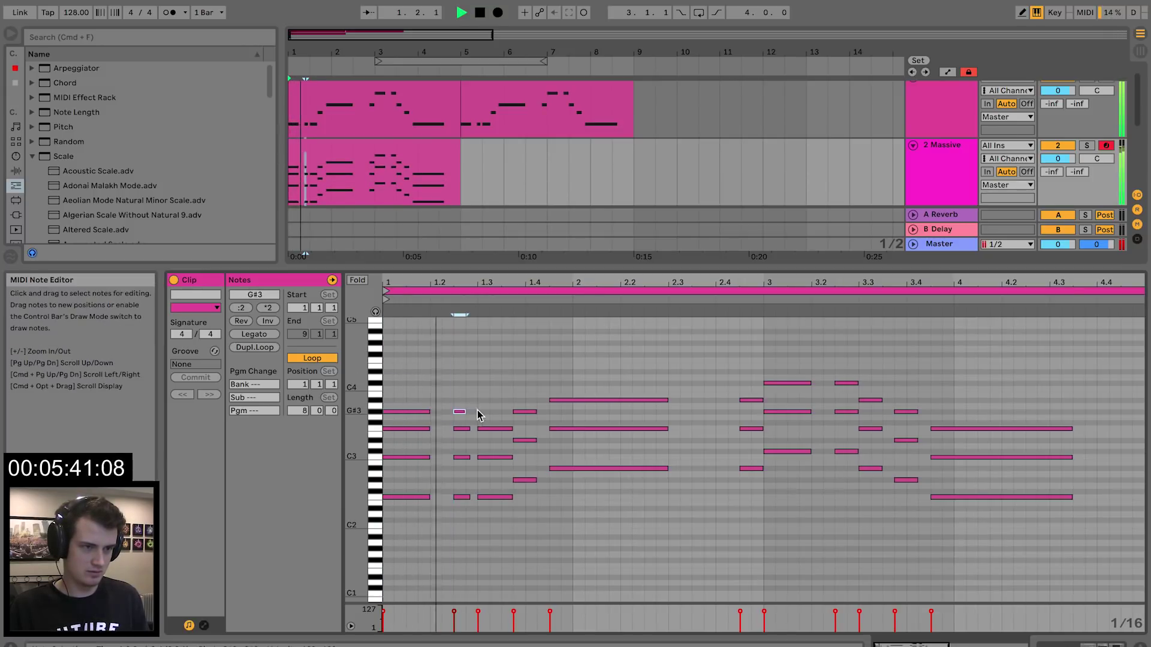
pyautogui.press('space')
pyautogui.press('space')
pyautogui.press('space')
pyautogui.press('space')
pyautogui.moveTo(488, 429); pyautogui.dragTo(490, 441)
pyautogui.press('space')
pyautogui.press('space')
pyautogui.press('space')
pyautogui.press('space')
# - Lower the top note of the fourth chord, at 1.3.4, from G#3 to F3 and audition it
pyautogui.doubleClick(523, 423)
pyautogui.press('space')
pyautogui.press('space')
pyautogui.moveTo(524, 423); pyautogui.dragTo(523, 431)
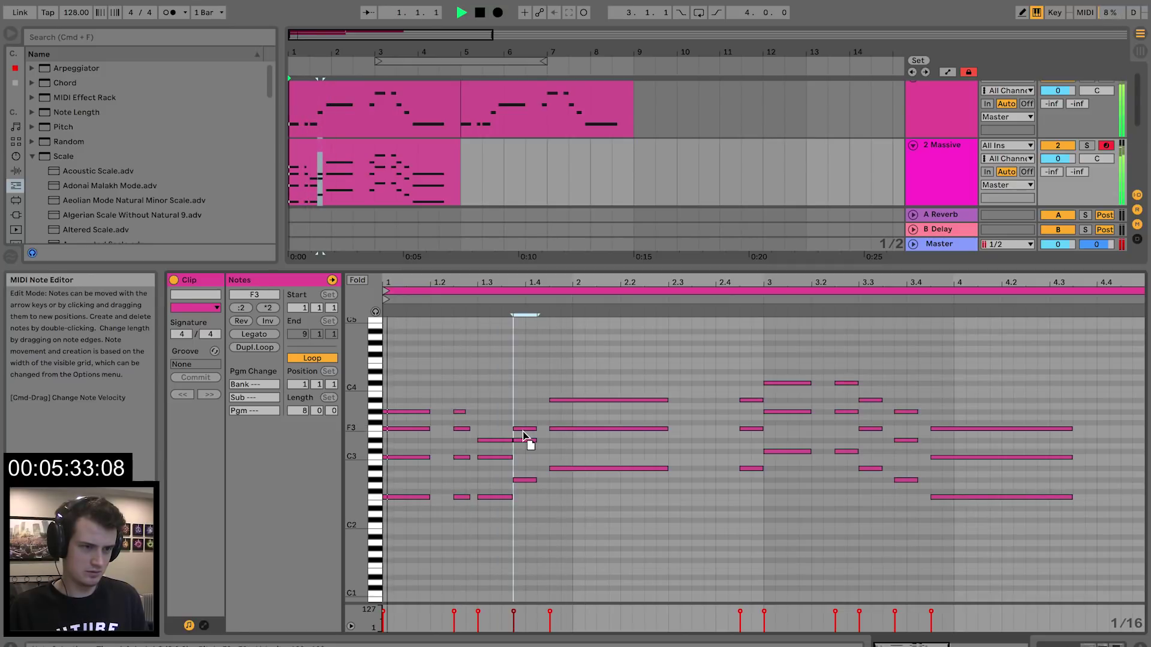
pyautogui.press('space')
pyautogui.press('space')
# - Raise the top A#3 of the long chord starting at 1.4.3 to C4 and listen to the progression
pyautogui.moveTo(581, 399); pyautogui.dragTo(581, 390)
pyautogui.press('space')
pyautogui.press('space')
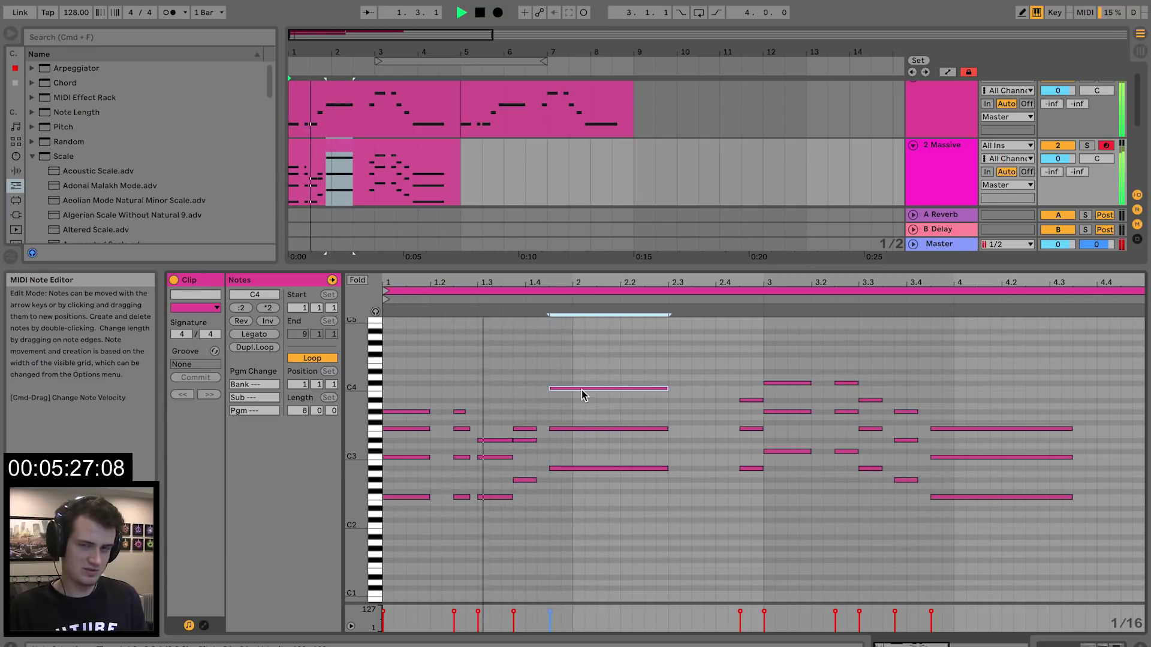
pyautogui.press('space')
pyautogui.moveTo(581, 390)
pyautogui.mouseDown()
pyautogui.moveTo(580, 413)
pyautogui.moveTo(583, 390)
pyautogui.mouseUp()
pyautogui.press('space')
pyautogui.press('space')
pyautogui.press('space')
pyautogui.click(547, 315)
pyautogui.press('space')
pyautogui.press('space')
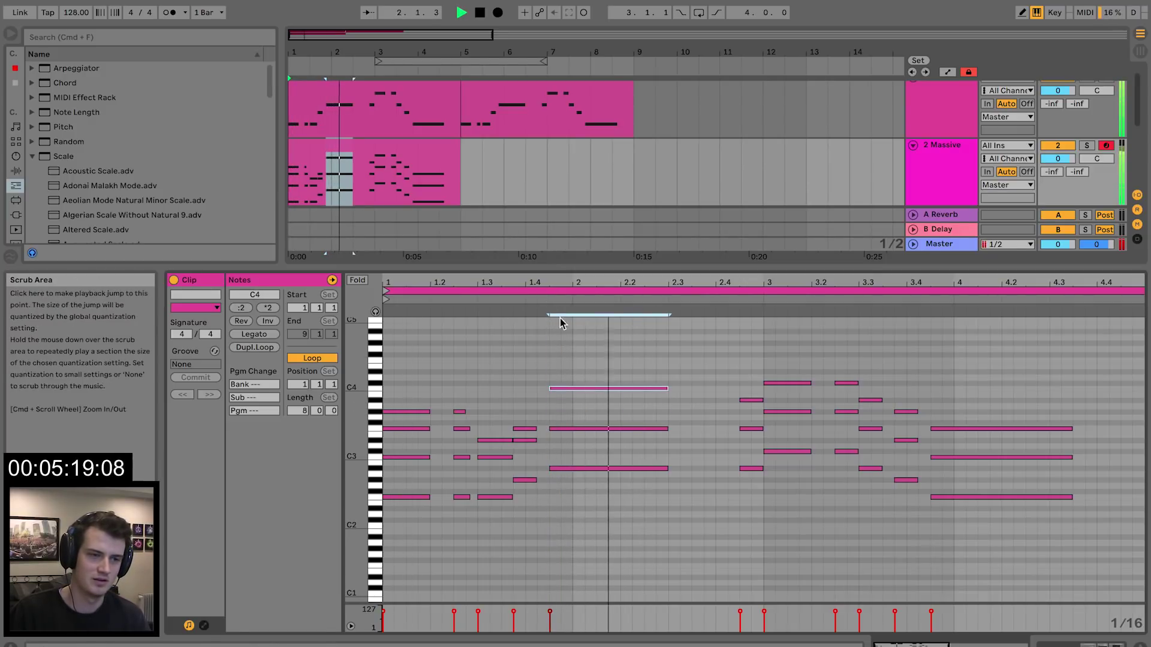
# - Add an eighth-note D#4 above the chord just before bar 3, and try shifting the C#4 at bar 3
pyautogui.doubleClick(745, 371)
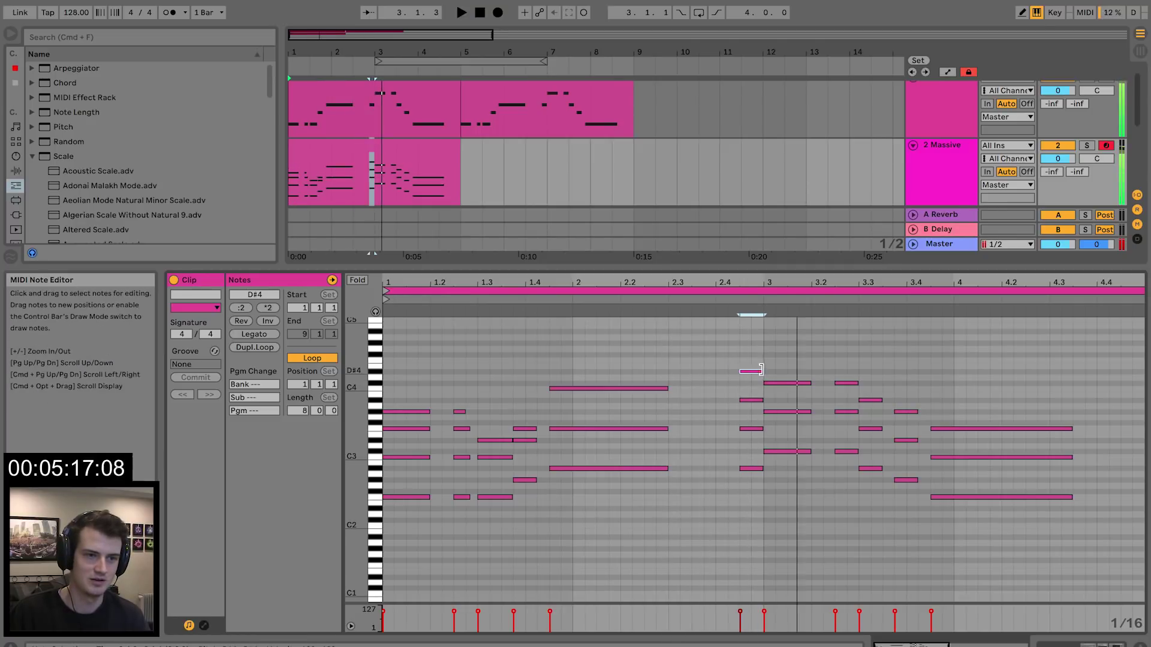
pyautogui.moveTo(782, 383); pyautogui.dragTo(782, 387)
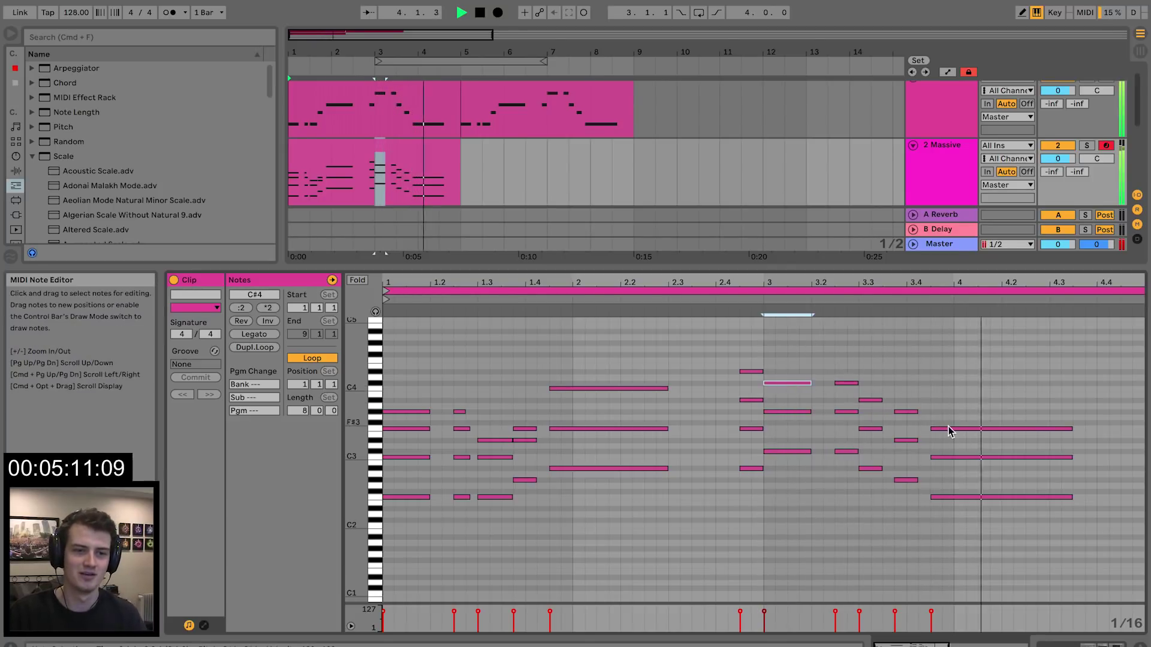
# - Try the top F3 of the long final chord at D#3, and raise it back to F3
pyautogui.moveTo(948, 427); pyautogui.dragTo(950, 439)
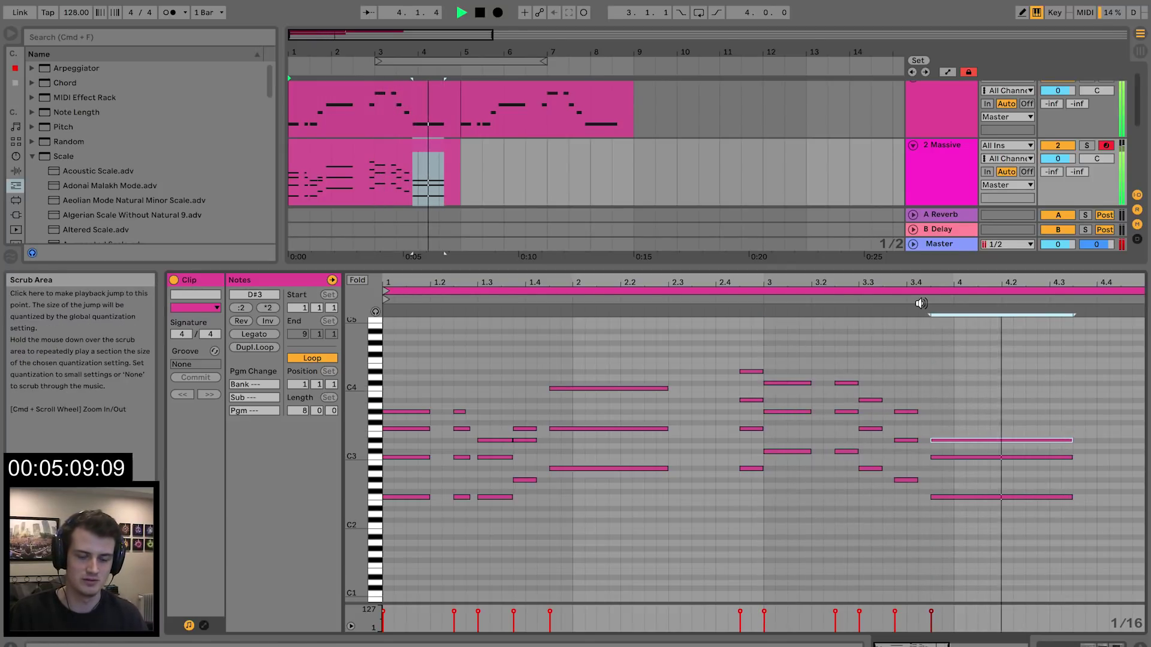
pyautogui.press('Up')
pyautogui.press('Up')
pyautogui.press('Up')
pyautogui.press('Up')
pyautogui.press('Up')
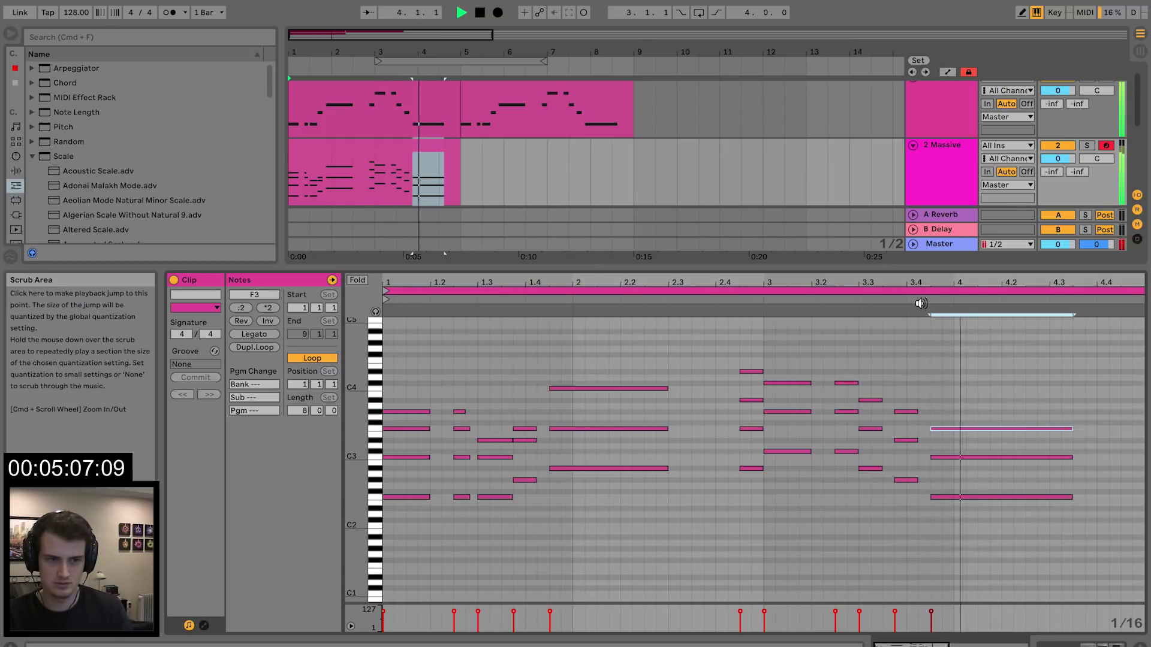
# - Raise the top note of the final long chord to G#3, add a copy of it at F3, and audition the chord
pyautogui.click(884, 303)
pyautogui.click(858, 303)
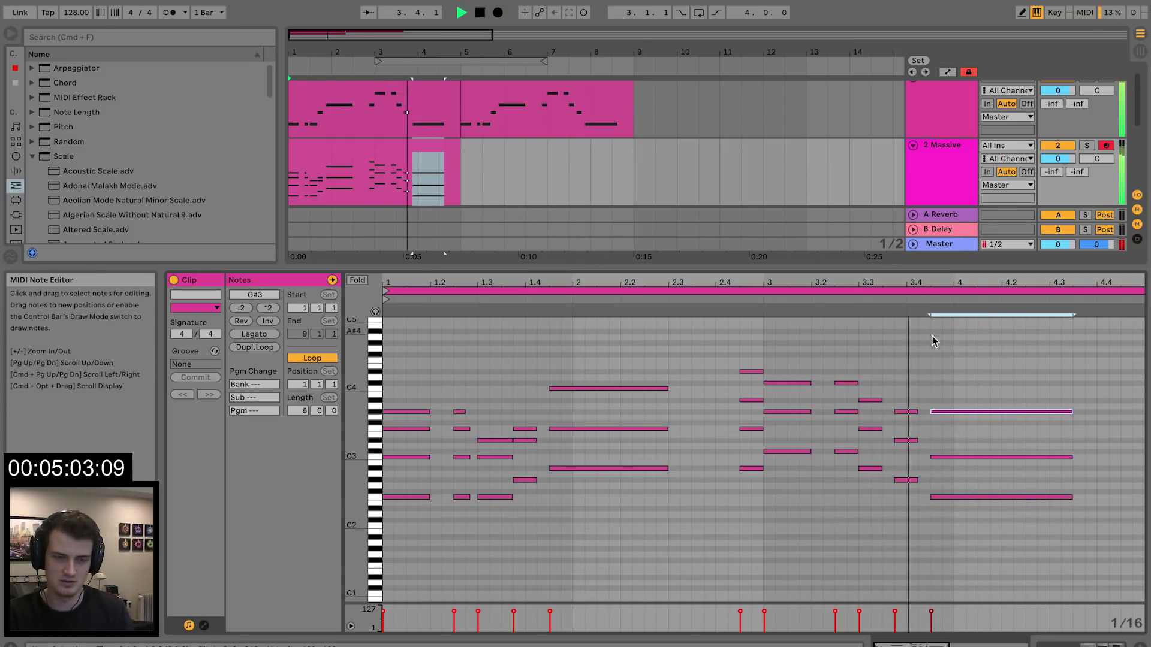
pyautogui.press('space')
pyautogui.moveTo(959, 412); pyautogui.dragTo(959, 439)
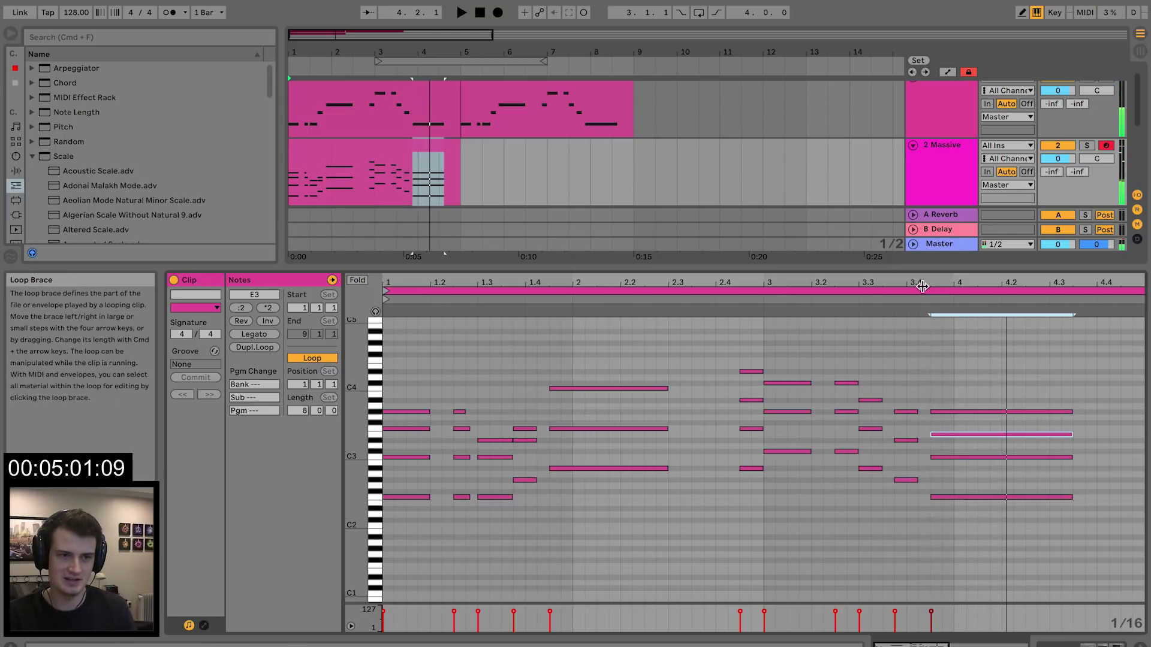
pyautogui.click(923, 301)
pyautogui.click(922, 300)
pyautogui.press('Up')
pyautogui.click(921, 300)
pyautogui.press('space')
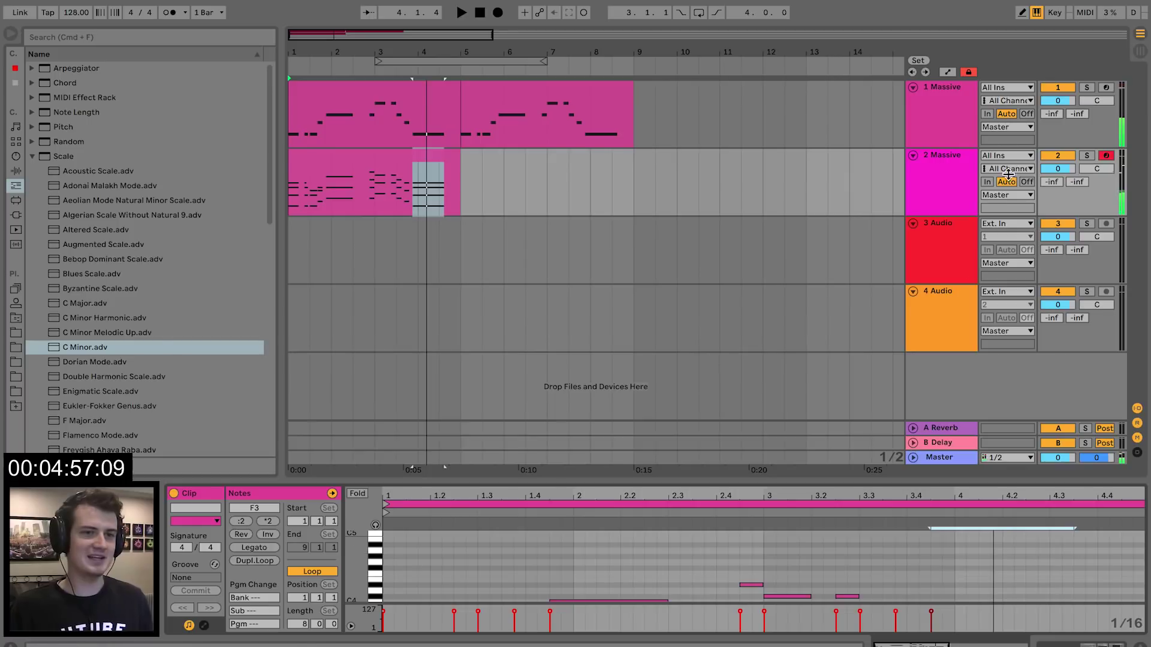
# - Group the two Massive tracks and select the new group
pyautogui.click(946, 186)
pyautogui.keyDown('shift'); pyautogui.click(947, 129); pyautogui.keyUp('shift')
pyautogui.press('super+g')
pyautogui.click(947, 114)
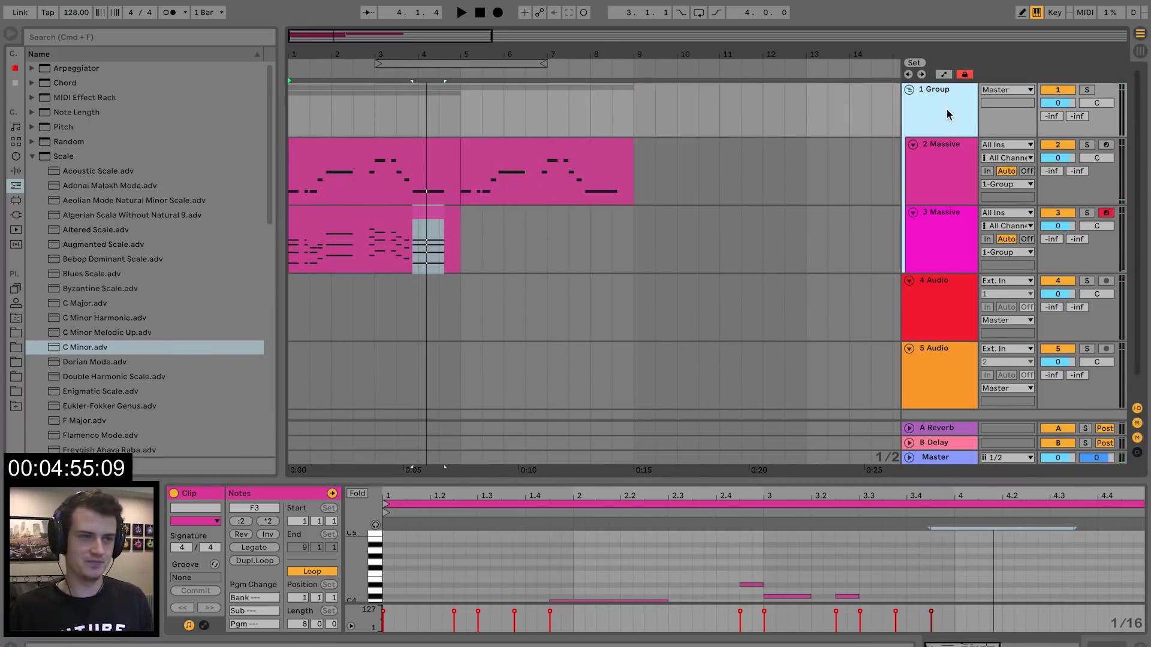
# - Add the Glue Compressor preset Bass - Punch to the Massive group and audition it
pyautogui.click(11, 172)
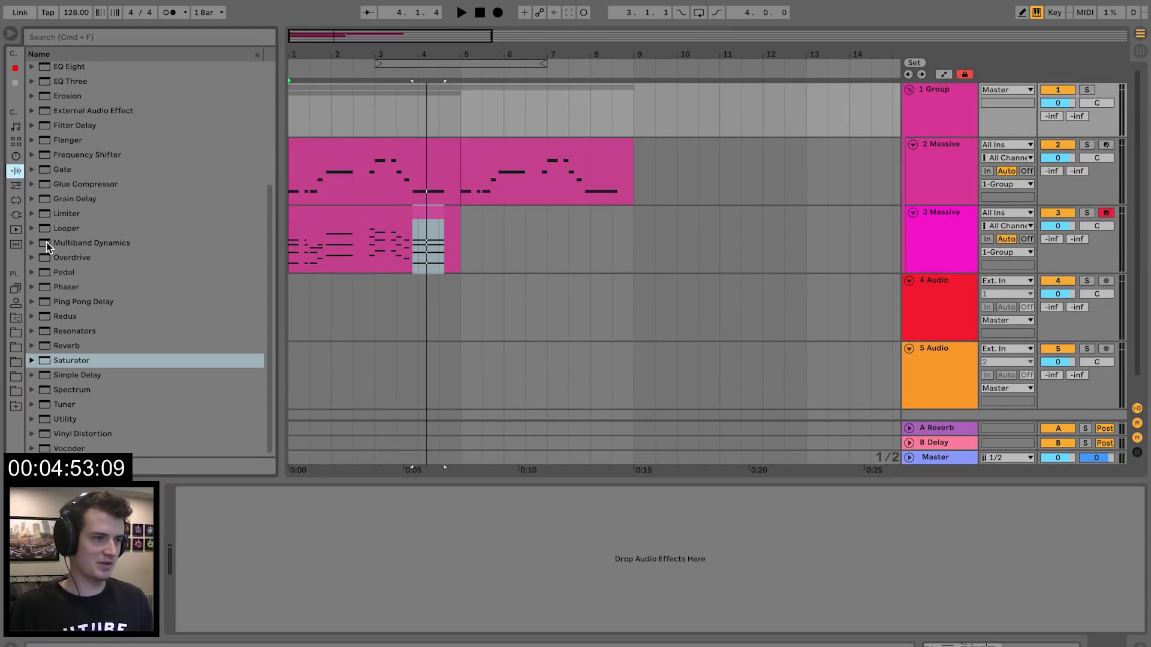
pyautogui.click(32, 185)
pyautogui.doubleClick(72, 229)
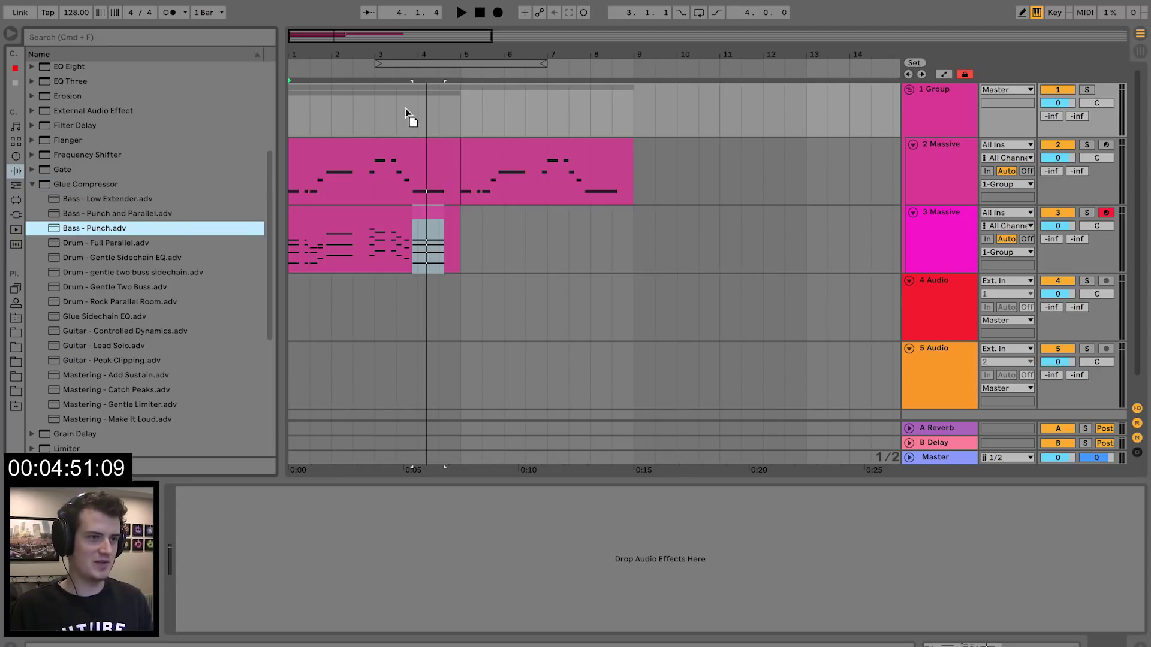
pyautogui.press('space')
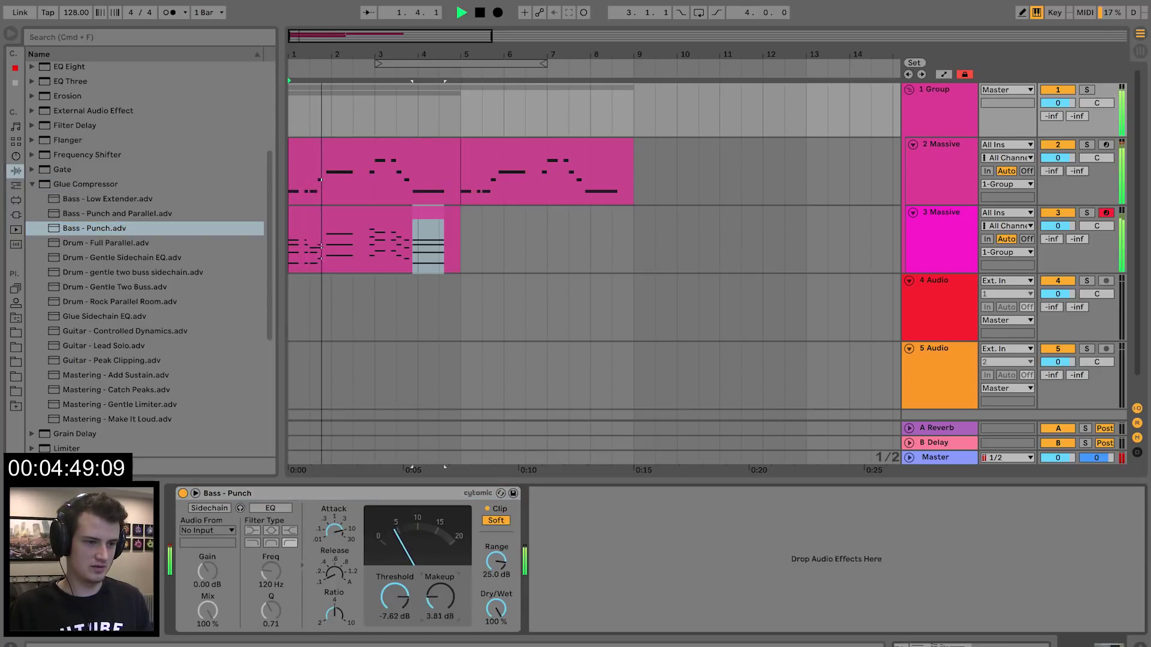
pyautogui.press('space')
# - Place the sample Antidote Medallion Kick 5 F at the start of the first audio track and audition it with the chords
pyautogui.click(951, 302)
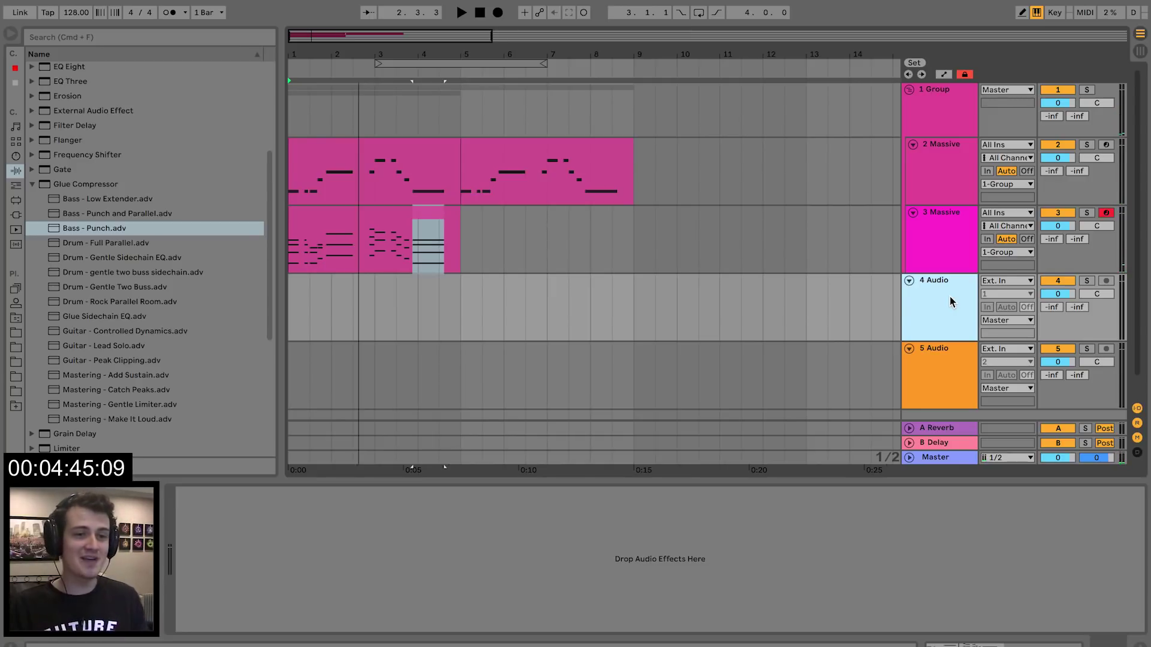
pyautogui.click(16, 331)
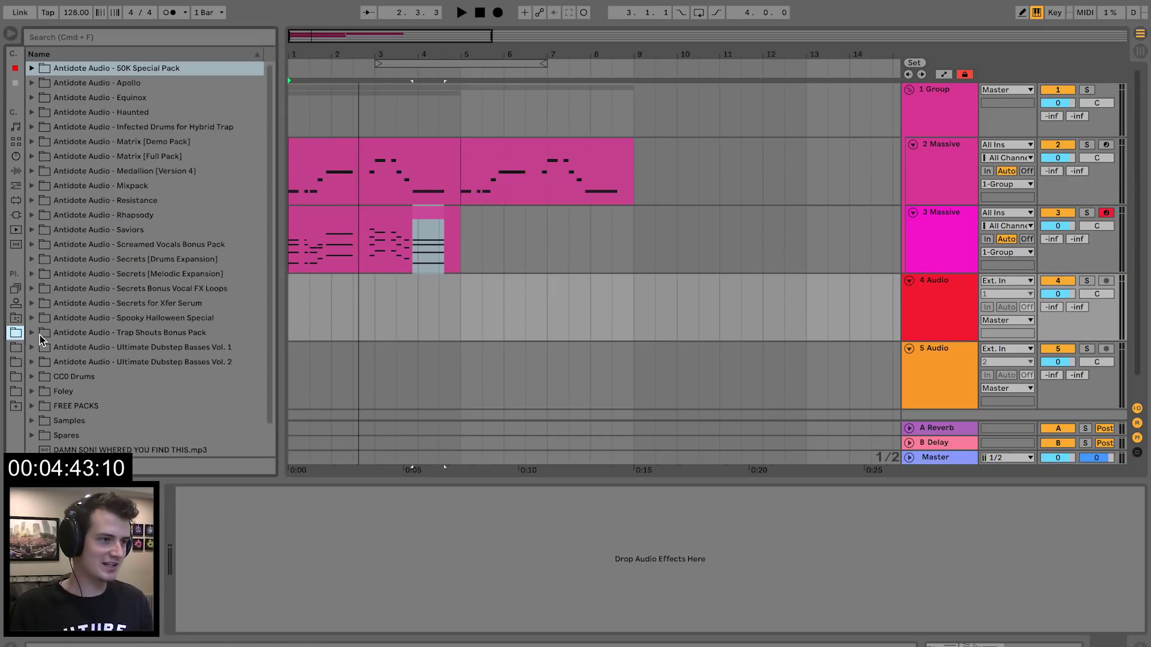
pyautogui.click(32, 171)
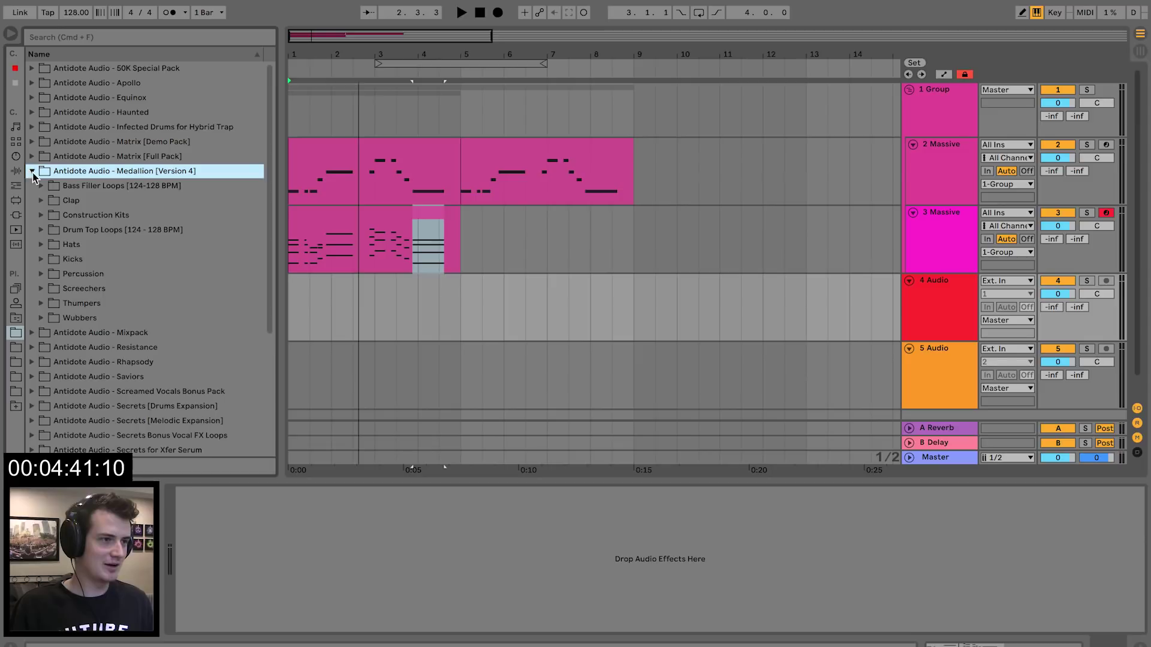
pyautogui.click(42, 259)
pyautogui.click(137, 333)
pyautogui.scroll(-4, 137, 335)
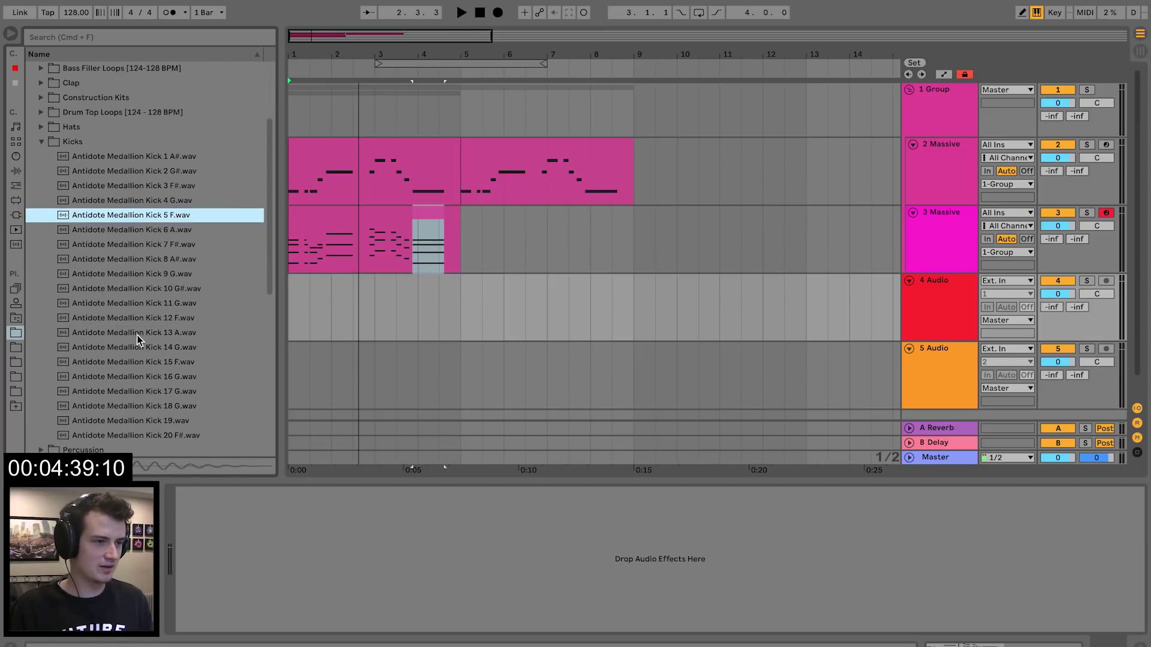
pyautogui.moveTo(162, 222); pyautogui.dragTo(293, 312)
pyautogui.moveTo(305, 56); pyautogui.dragTo(306, 147)
pyautogui.hscroll(-3, 384, 300)
pyautogui.press('space')
pyautogui.press('space')
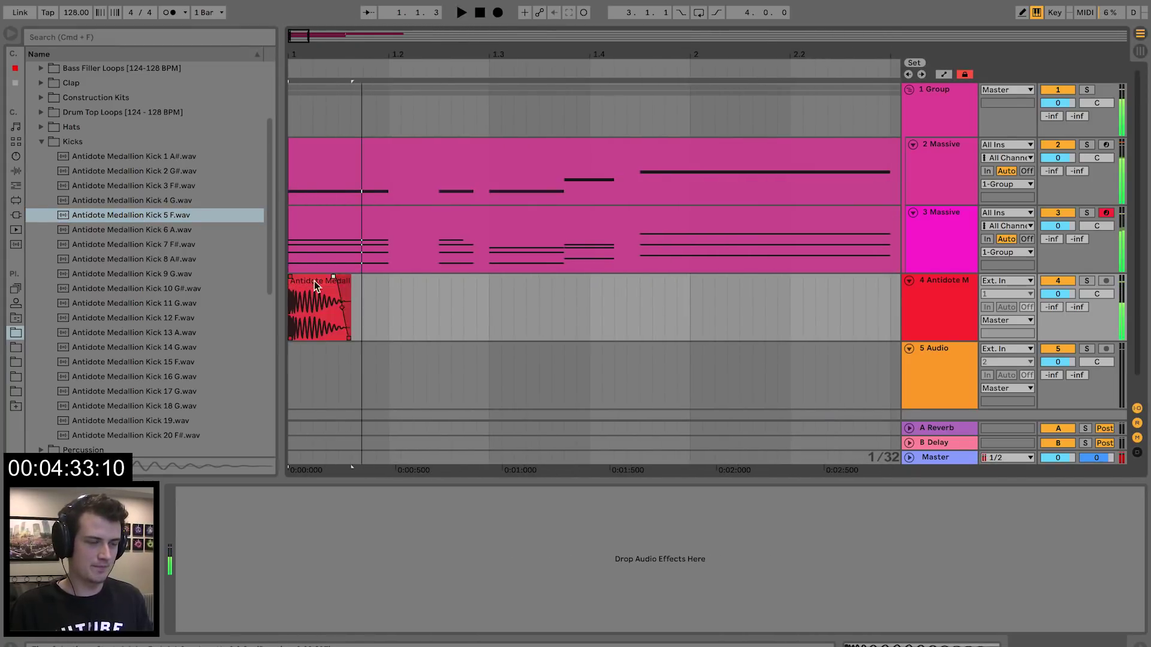
# - Duplicate the one-beat kick section so that a kick falls on every beat through the end of bar 4
pyautogui.moveTo(388, 300); pyautogui.dragTo(267, 295)
pyautogui.press('super+d')
pyautogui.press('super+d')
pyautogui.press('super+d')
pyautogui.moveTo(487, 53); pyautogui.dragTo(488, 30)
pyautogui.press('-')
pyautogui.press('super+d')
pyautogui.press('super+d')
pyautogui.press('super+d')
pyautogui.press('super+d')
pyautogui.press('super+d')
pyautogui.press('super+d')
pyautogui.press('super+d')
pyautogui.press('super+d')
pyautogui.press('super+d')
pyautogui.press('super+d')
pyautogui.press('super+d')
pyautogui.press('super+d')
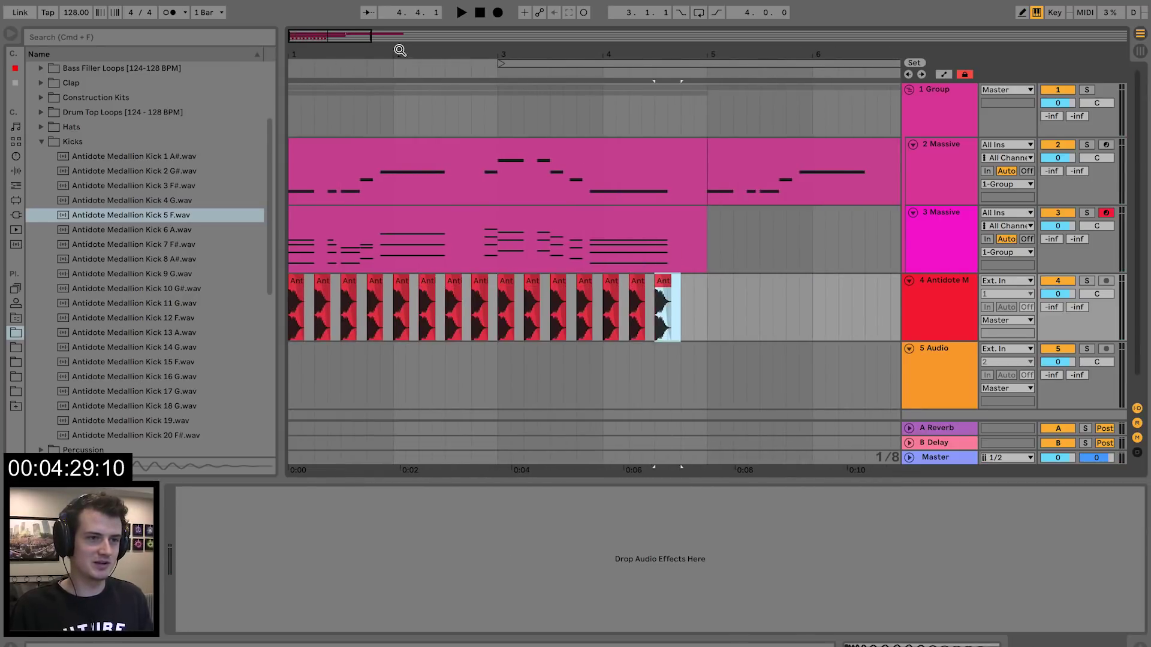
# - Loop playback over the four bars filled with kicks
pyautogui.press('-')
pyautogui.moveTo(617, 327); pyautogui.dragTo(251, 297)
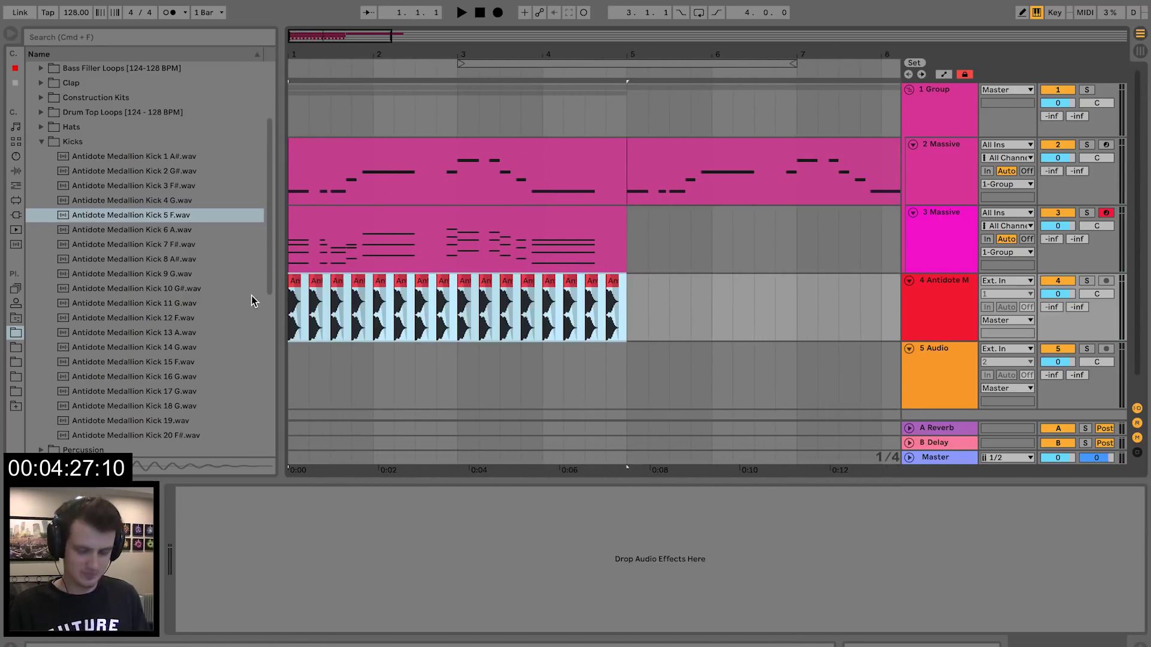
pyautogui.press('super+l')
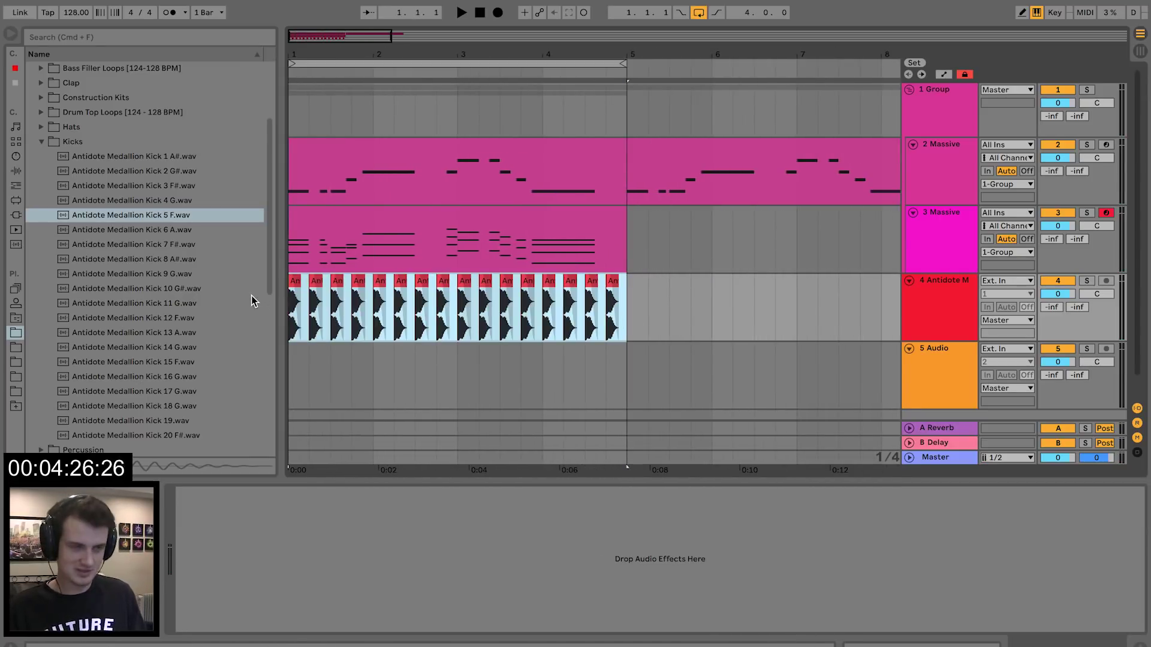
# - Preview the 128 BPM drum top loops, place Antidote Medallion Top Loop 128BPM 2 on the orange audio track, and duplicate it to fill four bars
pyautogui.click(36, 142)
pyautogui.click(42, 100)
pyautogui.click(41, 98)
pyautogui.click(40, 113)
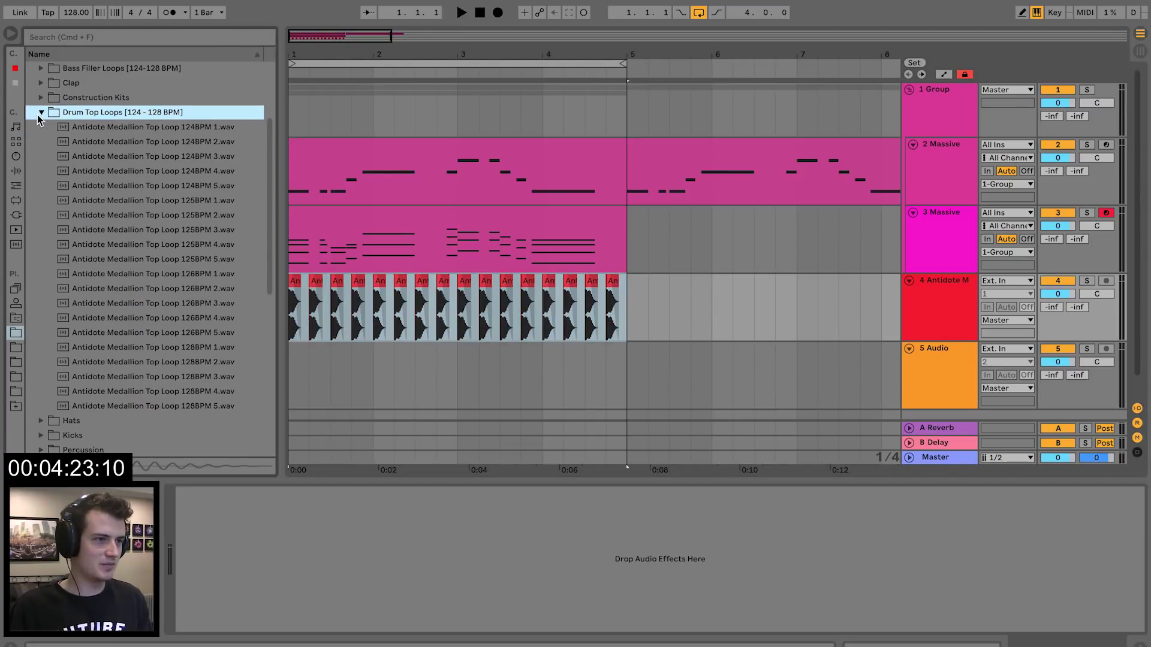
pyautogui.click(220, 390)
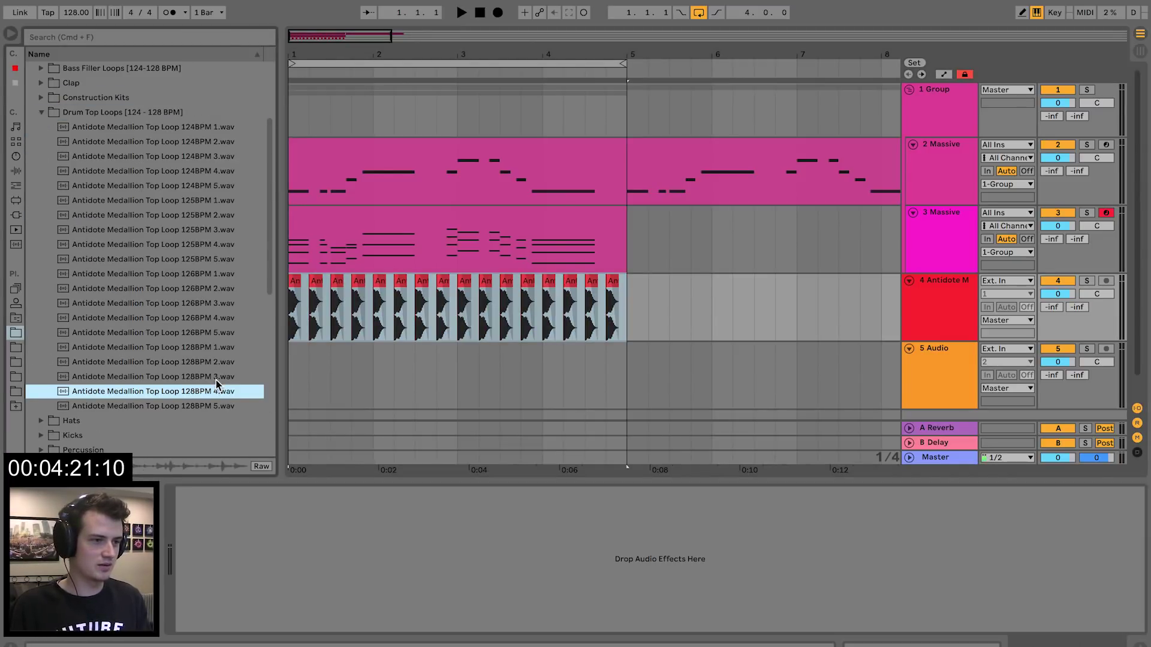
pyautogui.click(213, 377)
pyautogui.click(207, 363)
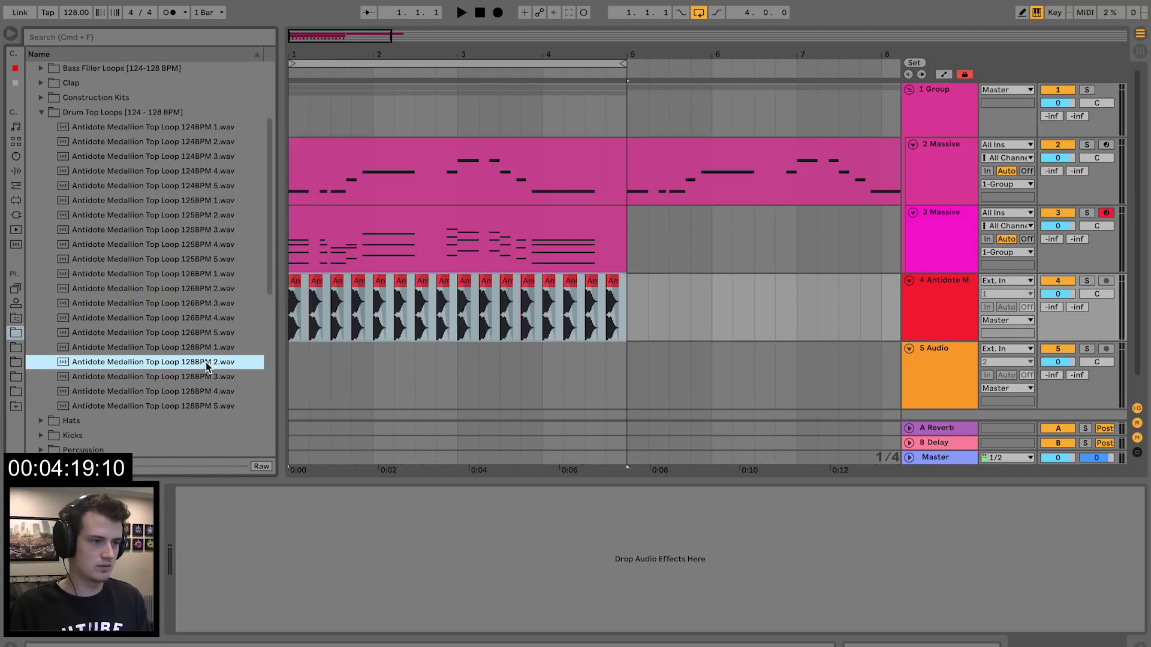
pyautogui.moveTo(207, 365); pyautogui.dragTo(317, 363)
pyautogui.press('super+d')
# - Mute the Massive group and lower the top loop track's volume to -6.0 dB while listening to the drums
pyautogui.moveTo(1072, 363); pyautogui.dragTo(1073, 367)
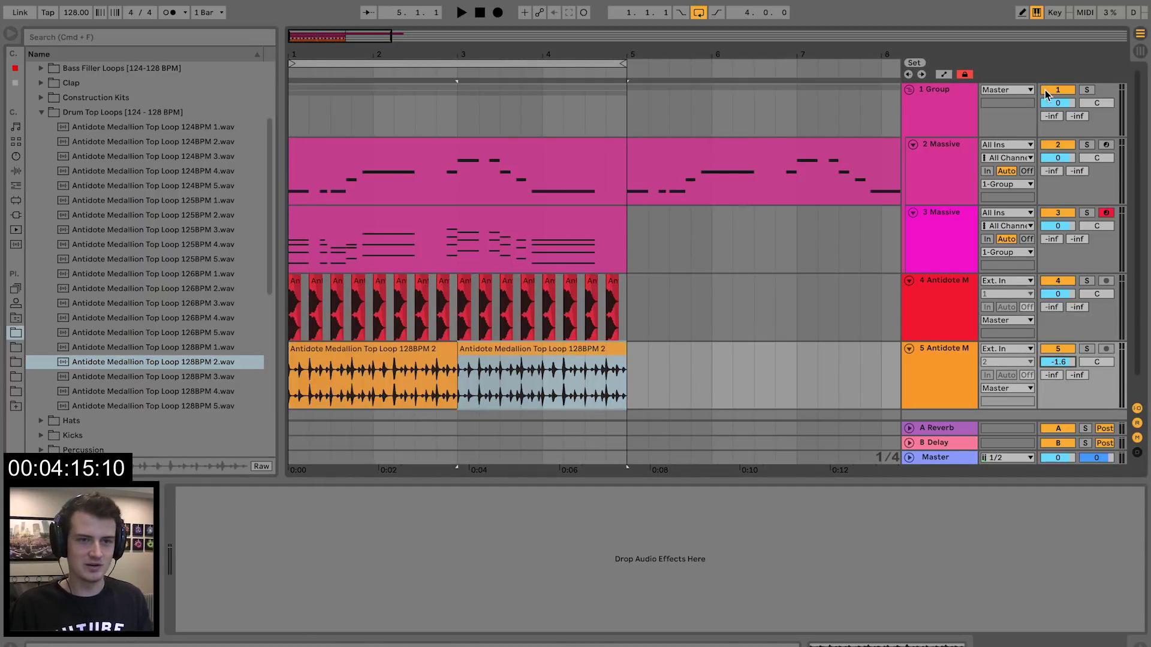
pyautogui.press('space')
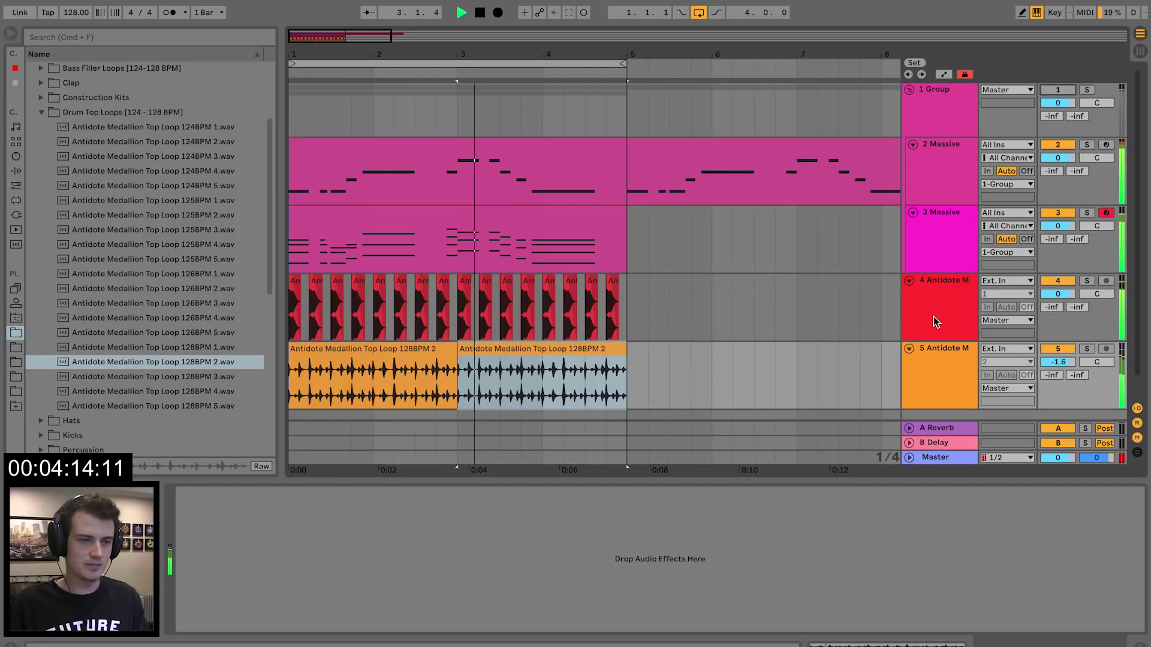
pyautogui.click(291, 285)
pyautogui.press('space')
pyautogui.press('space')
pyautogui.moveTo(1058, 362); pyautogui.dragTo(1066, 371)
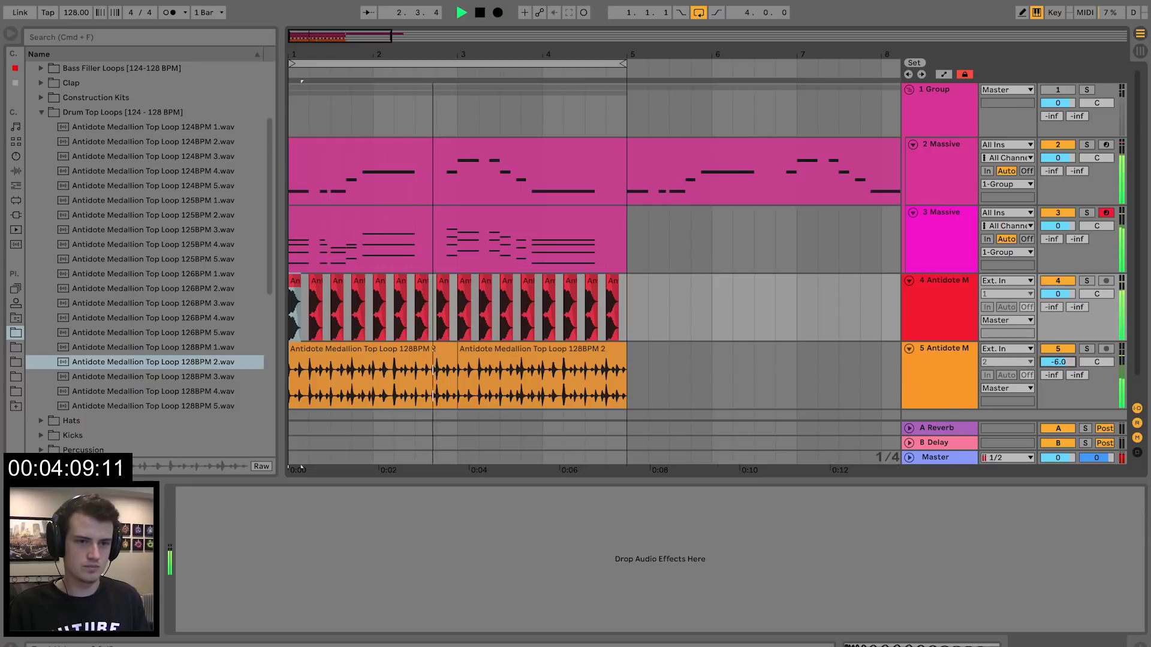
# - Insert an audio track below the kick, preview the Medallion claps, and place Antidote Medallion Clap 11 on beat 1.2
pyautogui.click(917, 311)
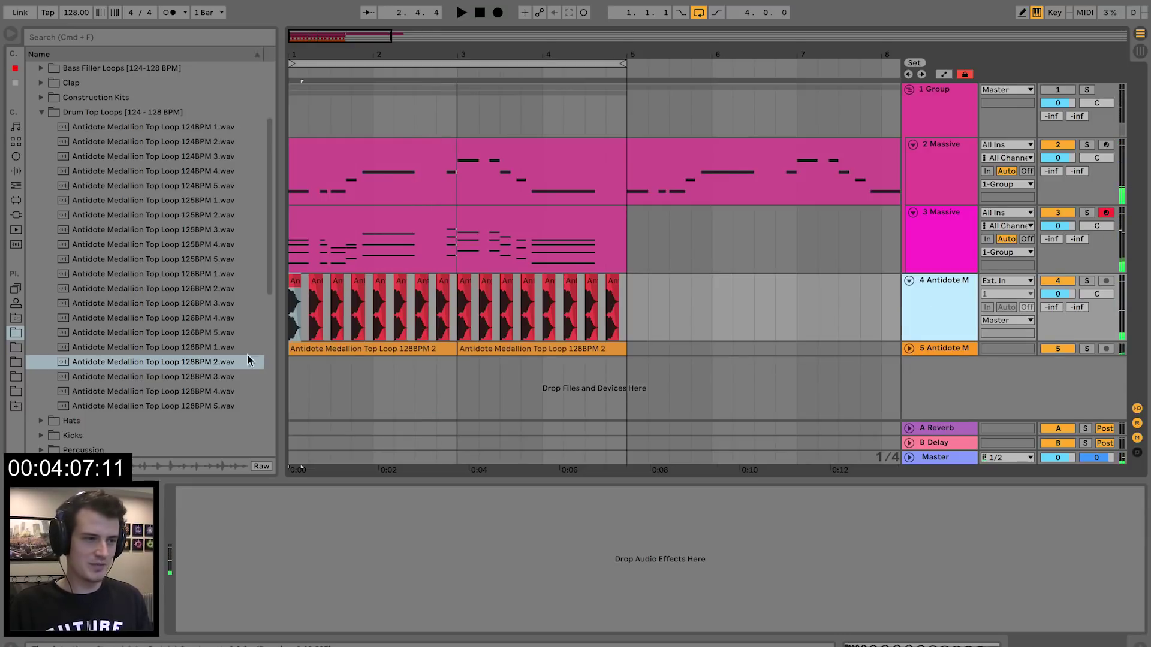
pyautogui.press('super+t')
pyautogui.click(41, 113)
pyautogui.click(41, 83)
pyautogui.click(102, 259)
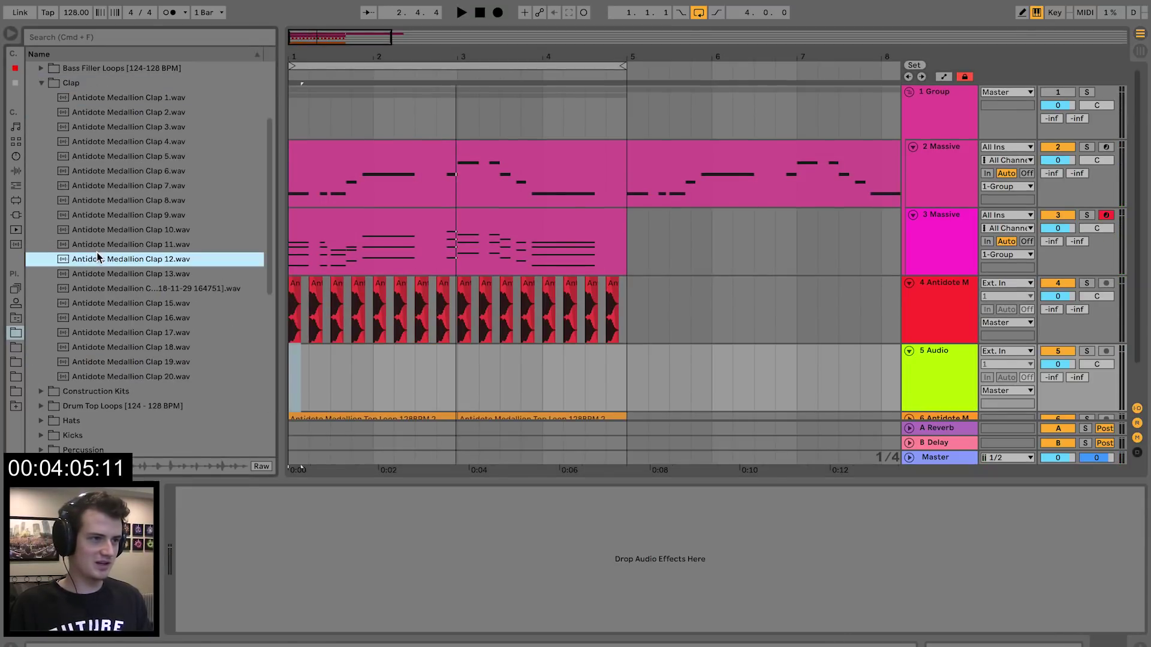
pyautogui.click(134, 244)
pyautogui.click(135, 232)
pyautogui.moveTo(124, 245); pyautogui.dragTo(312, 376)
# - Audition Clap 11 with the kick and nudge it slightly earlier around beat 1.2
pyautogui.click(289, 372)
pyautogui.press('space')
pyautogui.moveTo(298, 39); pyautogui.dragTo(298, 114)
pyautogui.press('space')
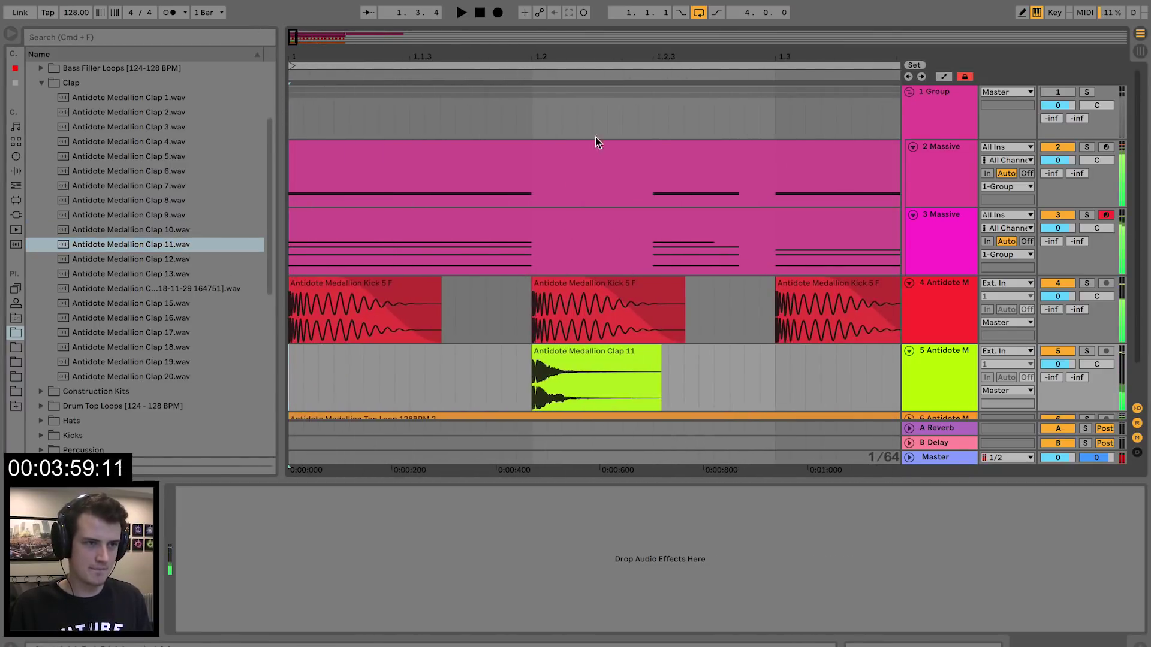
pyautogui.moveTo(537, 58); pyautogui.dragTo(499, 126)
pyautogui.moveTo(548, 354); pyautogui.dragTo(531, 364)
pyautogui.press('space')
pyautogui.press('space')
# - Duplicate the two-beat Clap 11 section so that the clap lands on every second beat through bar 4
pyautogui.moveTo(514, 59); pyautogui.dragTo(343, 60)
pyautogui.moveTo(401, 395); pyautogui.dragTo(229, 376)
pyautogui.hotkey('ctrl', 'd')
pyautogui.press('super+d')
pyautogui.press('super+d')
pyautogui.moveTo(725, 58); pyautogui.dragTo(567, 50)
pyautogui.press('super+d')
# - Insert an audio track below the first clap track and place Antidote Medallion Clap 5 on beat 1.2
pyautogui.click(927, 366)
pyautogui.press('super+t')
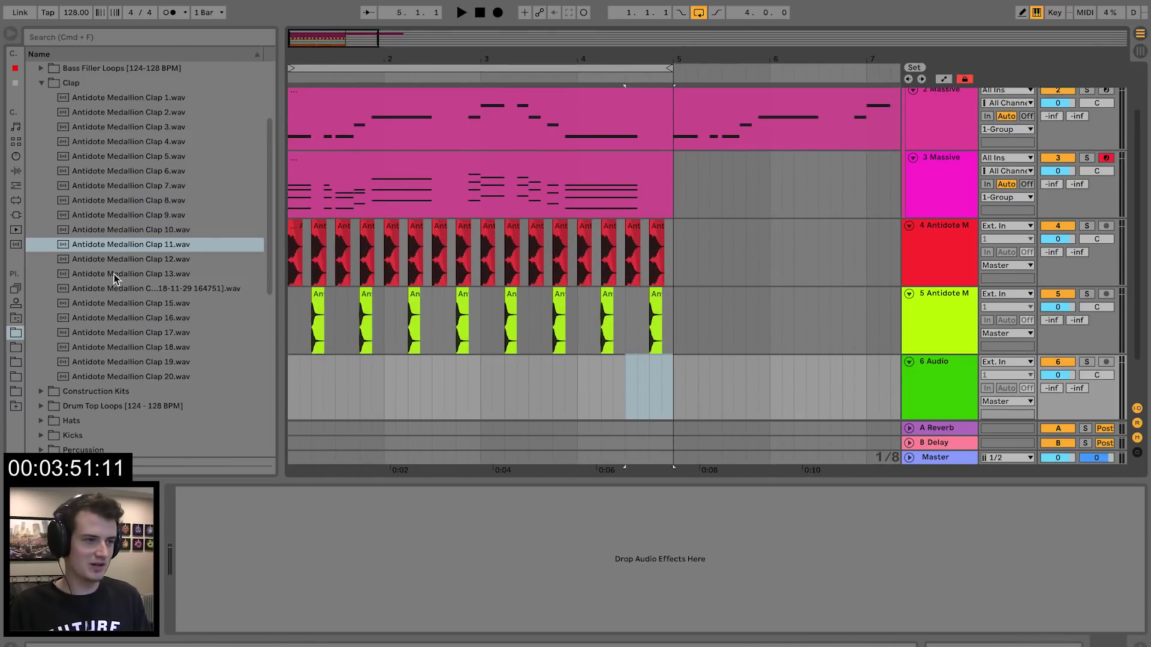
pyautogui.click(142, 260)
pyautogui.click(138, 160)
pyautogui.moveTo(130, 157); pyautogui.dragTo(309, 379)
# - Audition Clap 5 with the other drums and nudge its position around beat 1.2
pyautogui.press('space')
pyautogui.press('space')
pyautogui.moveTo(295, 45); pyautogui.dragTo(296, 121)
pyautogui.moveTo(775, 363); pyautogui.dragTo(769, 373)
pyautogui.click(658, 383)
pyautogui.press('space')
pyautogui.press('space')
# - Duplicate the two-beat Clap 5 section through bar 4 to layer it with the Clap 11 hits
pyautogui.moveTo(709, 55); pyautogui.dragTo(709, 6)
pyautogui.moveTo(372, 391); pyautogui.dragTo(289, 389)
pyautogui.press('super+d')
pyautogui.press('super+d')
pyautogui.press('super+d')
pyautogui.press('super+d')
pyautogui.press('super+d')
pyautogui.press('super+d')
pyautogui.press('-')
pyautogui.press('super+d')
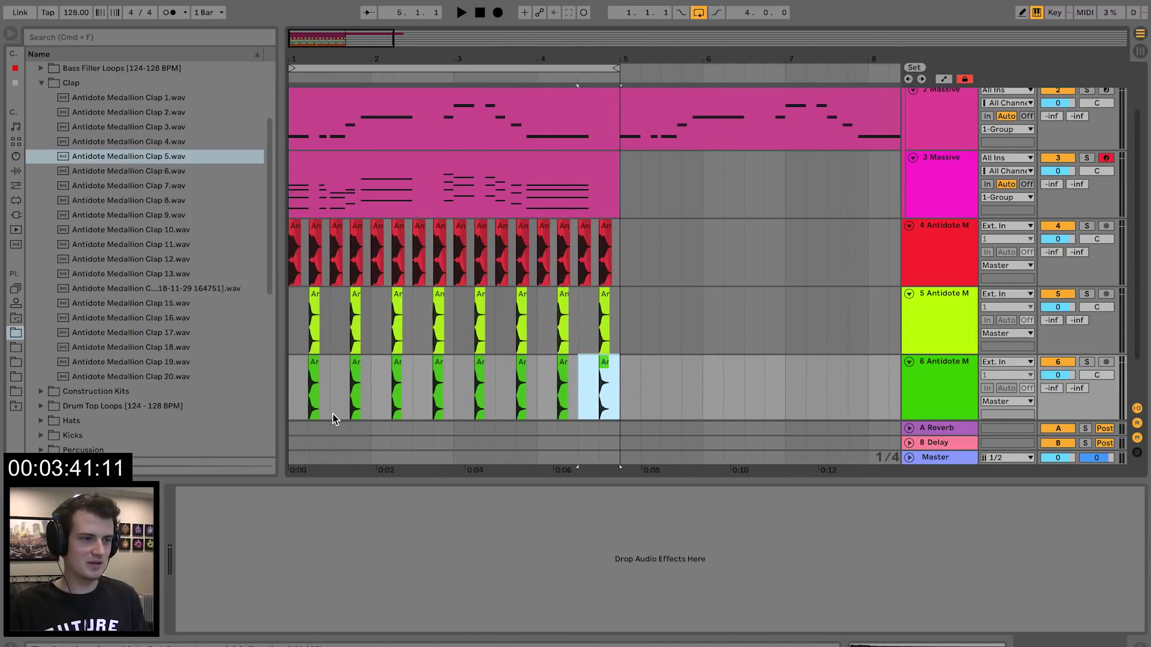
# - Group the kick track and both clap tracks
pyautogui.click(944, 246)
pyautogui.keyDown('shift'); pyautogui.click(947, 400); pyautogui.keyUp('shift')
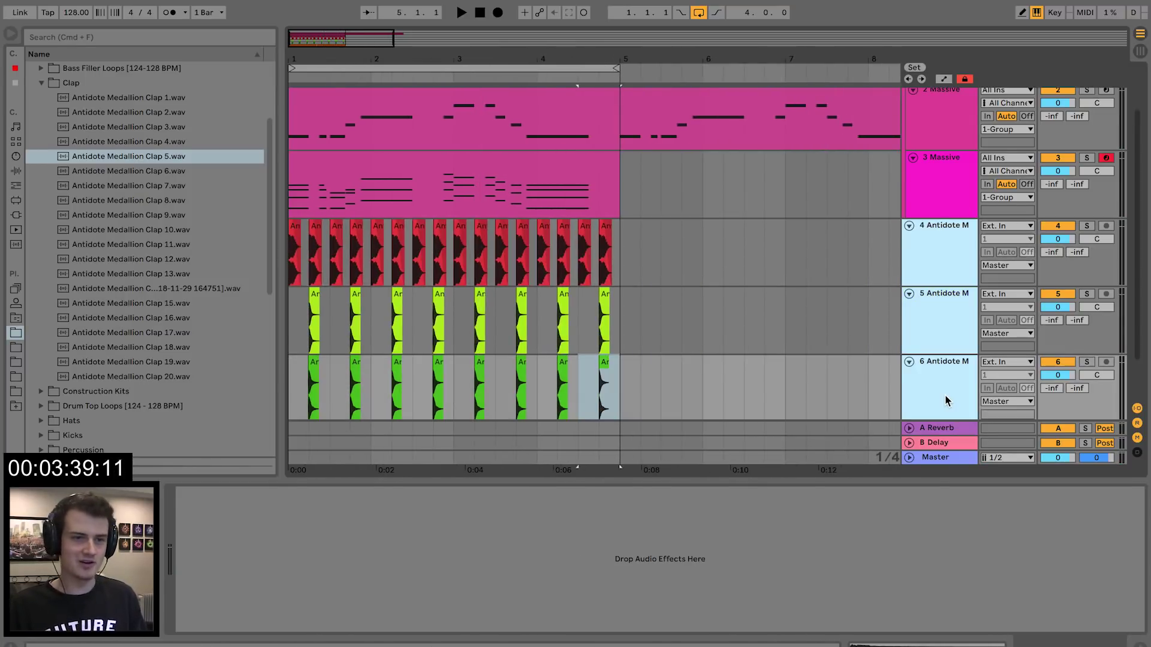
pyautogui.press('super+g')
# - Add the Drum Buss preset Bonzo on the Dials to the drum group
pyautogui.click(16, 171)
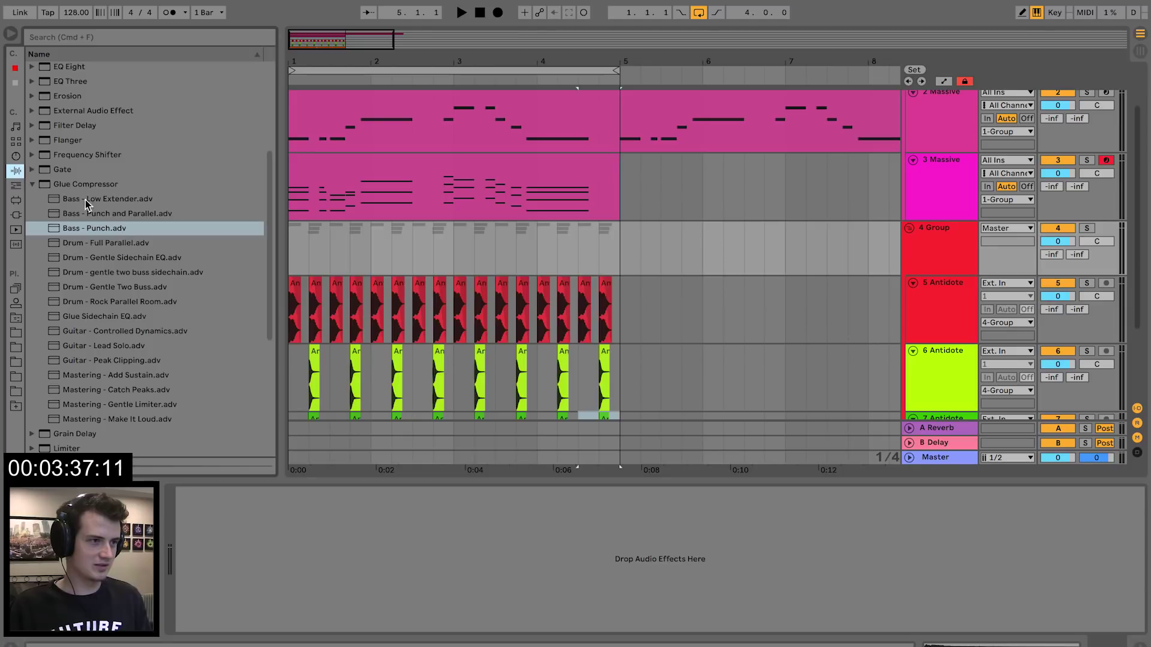
pyautogui.click(34, 183)
pyautogui.scroll(4, 45, 157)
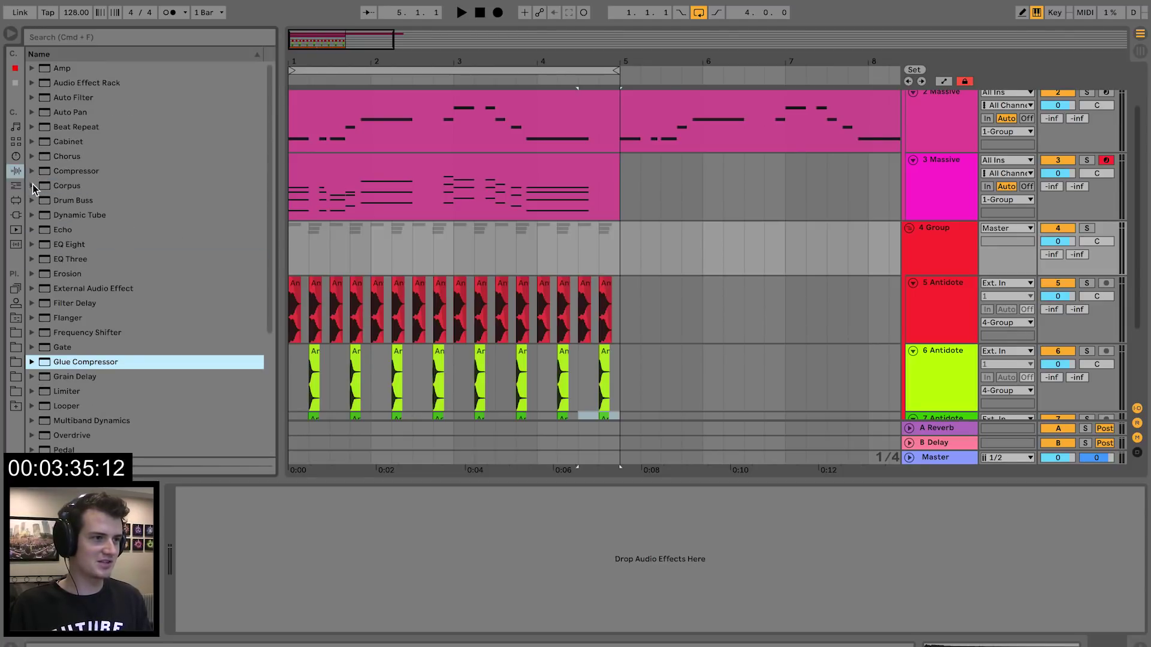
pyautogui.click(33, 200)
pyautogui.moveTo(68, 217); pyautogui.dragTo(396, 244)
# - Set the Drum Buss drive to 18 % and its transients to -0.32 during playback
pyautogui.press('space')
pyautogui.moveTo(191, 531); pyautogui.dragTo(192, 550)
pyautogui.moveTo(244, 609); pyautogui.dragTo(244, 626)
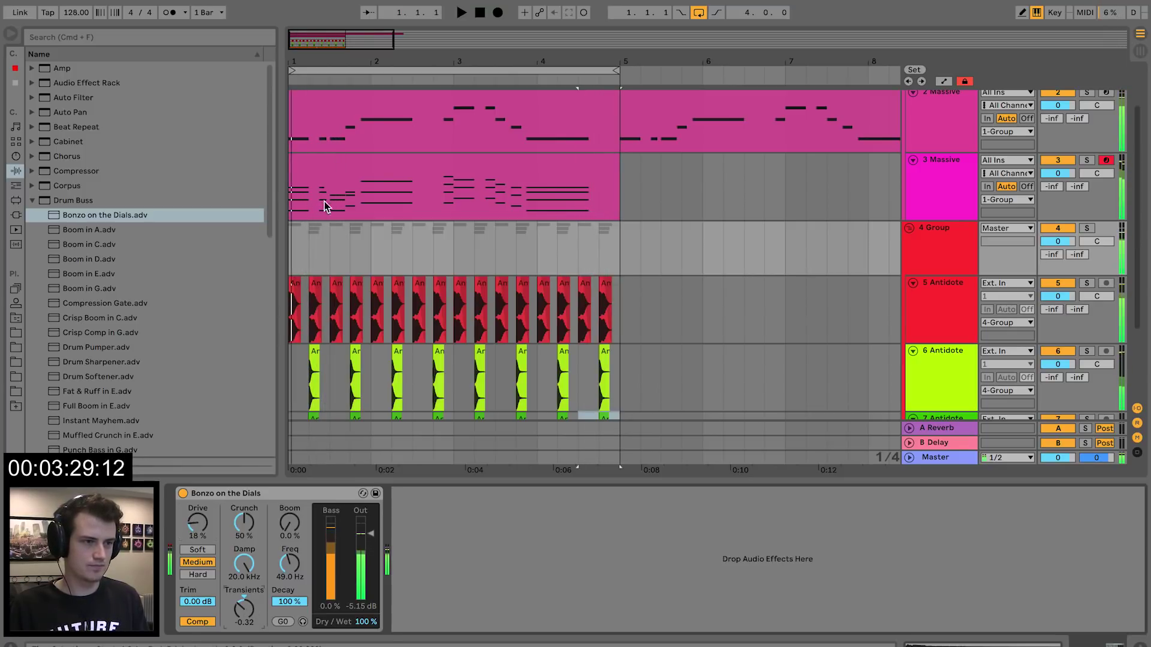
# - Lower the Clap 11 track to -4.3 dB and the Clap 5 track to -6.0 dB while the loop plays
pyautogui.click(291, 296)
pyautogui.moveTo(1056, 365); pyautogui.dragTo(1056, 380)
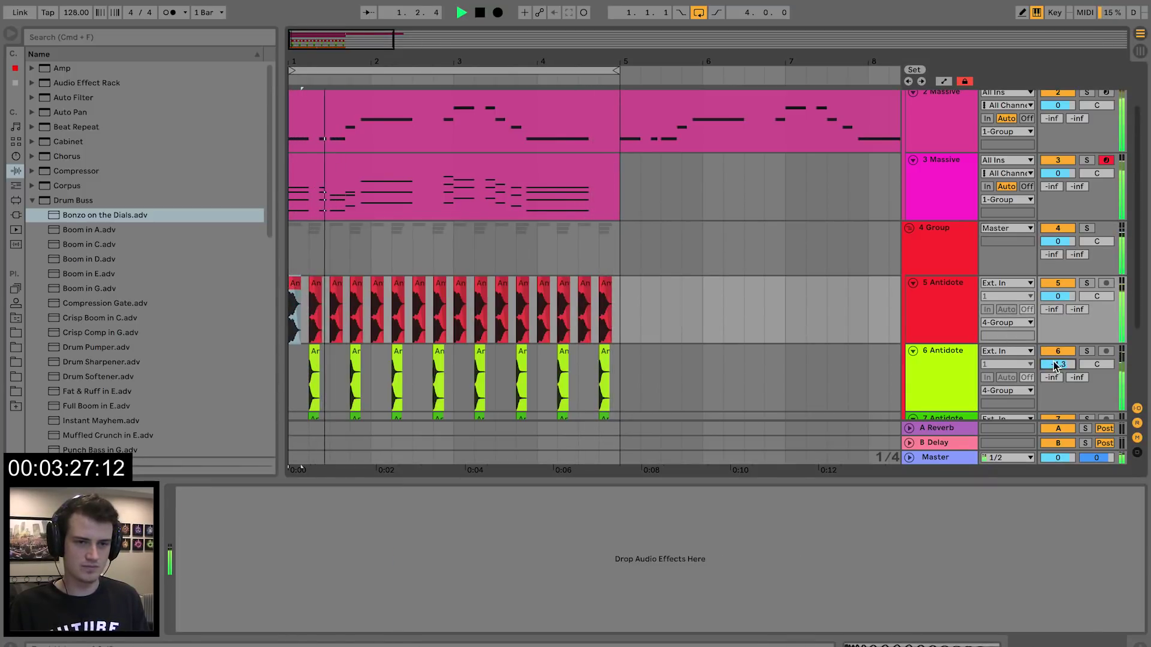
pyautogui.scroll(-4, 1057, 366)
pyautogui.moveTo(1058, 323); pyautogui.dragTo(1058, 344)
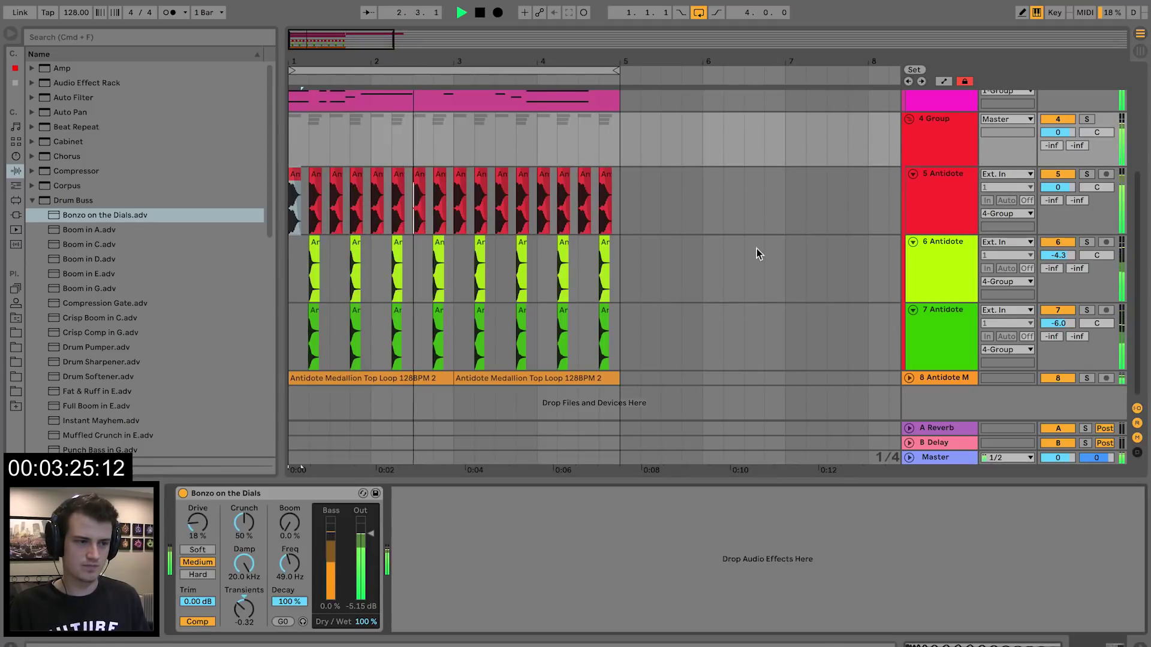
# - Reduce the Drum Buss dry/wet mix to 22 % while listening to the drums
pyautogui.press('space')
pyautogui.moveTo(367, 620); pyautogui.dragTo(367, 628)
pyautogui.click(32, 201)
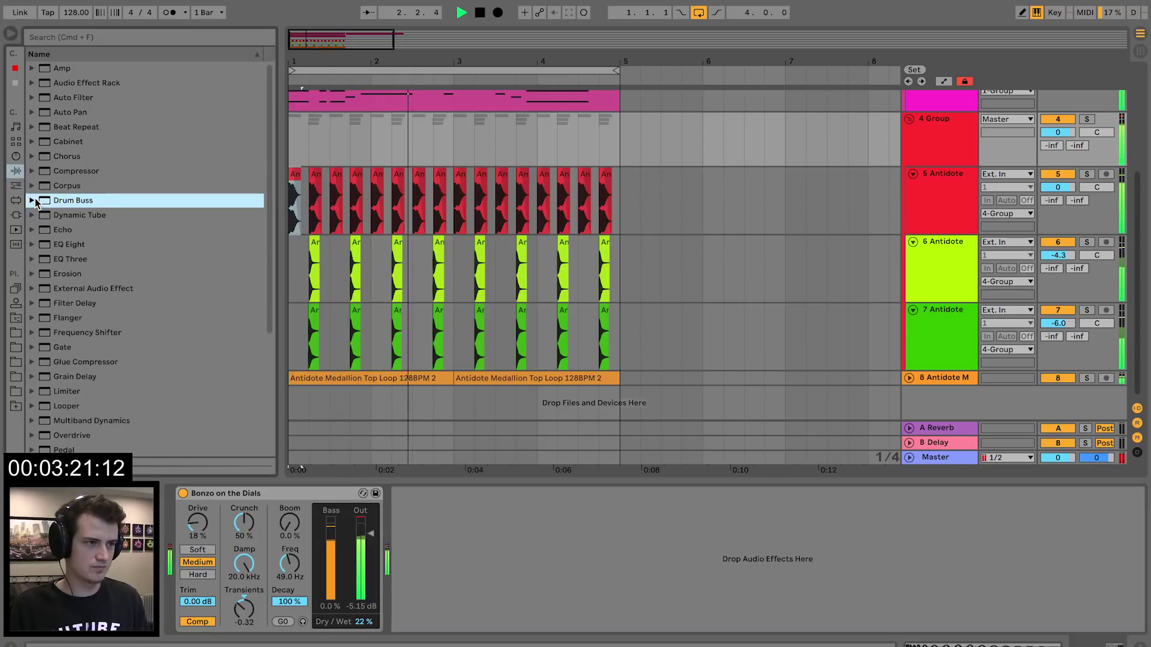
# - Add the Glue Compressor preset Bass - Punch to the drum group after Drum Buss and listen to the result
pyautogui.press('space')
pyautogui.click(31, 362)
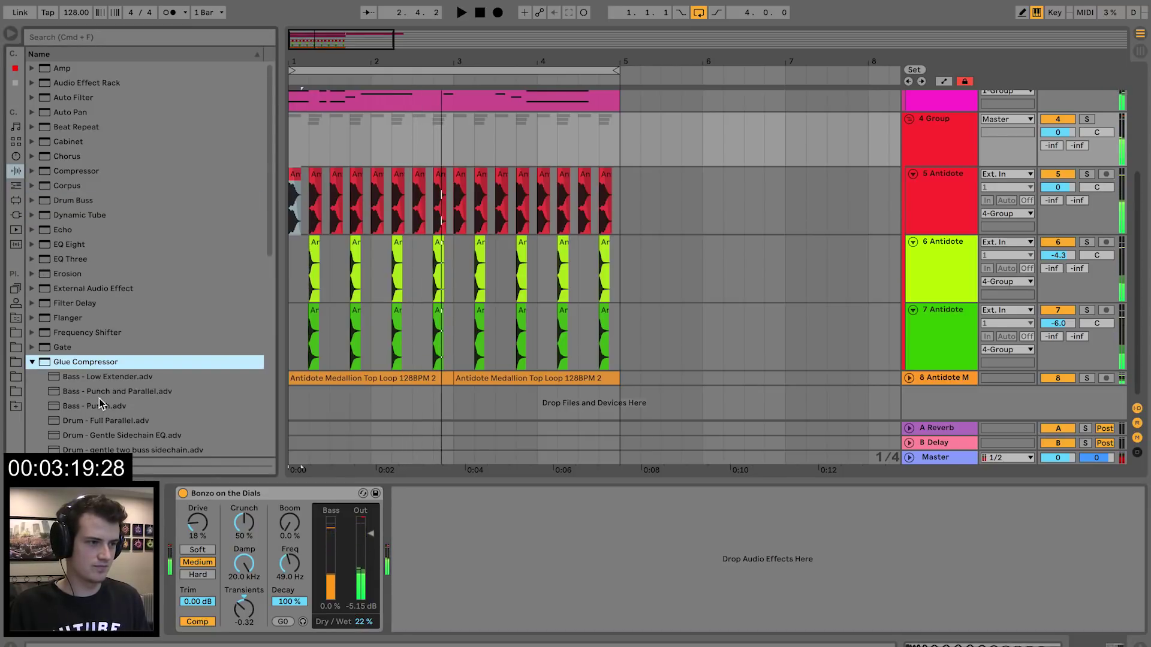
pyautogui.moveTo(89, 406); pyautogui.dragTo(465, 255)
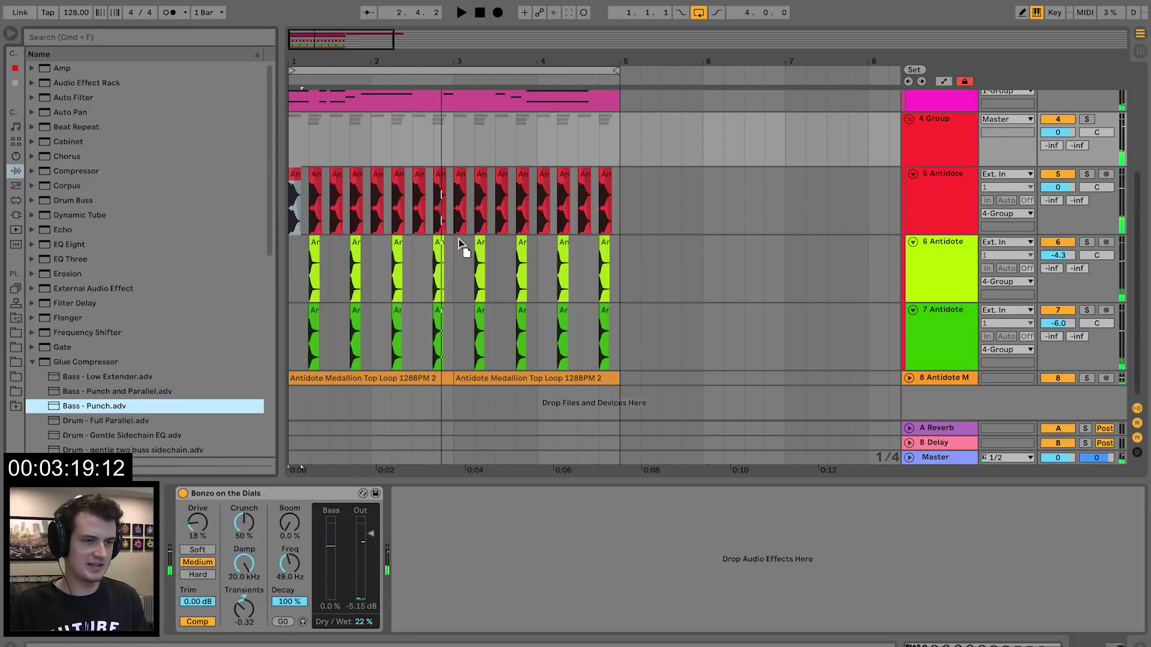
pyautogui.moveTo(453, 145); pyautogui.dragTo(454, 145)
pyautogui.press('space')
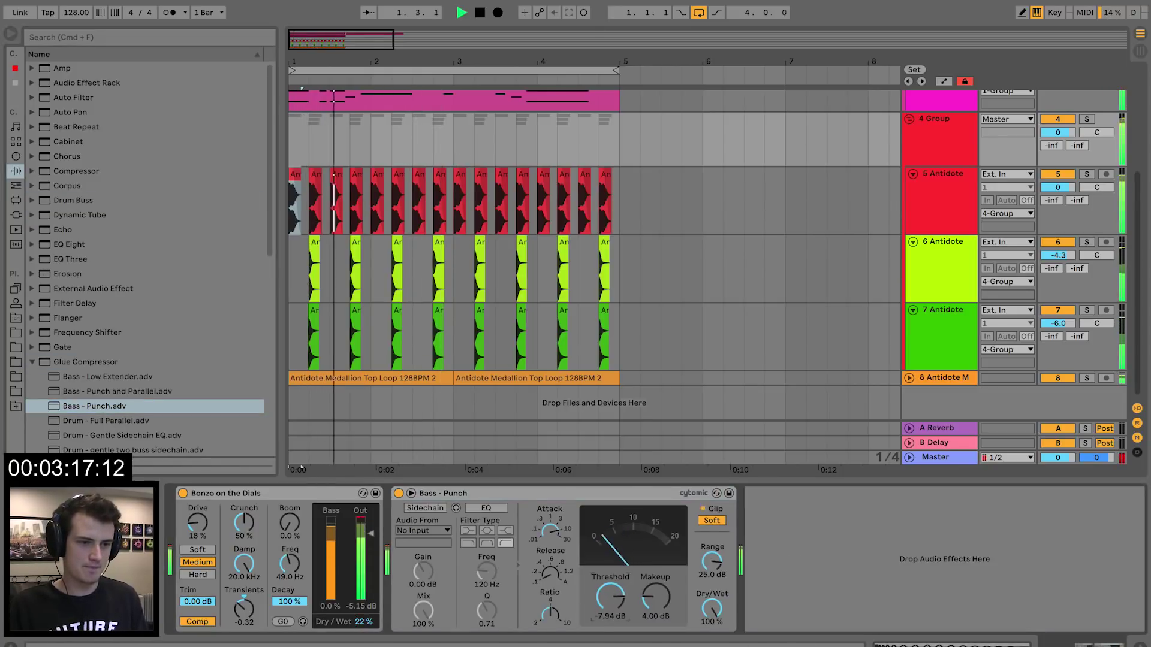
pyautogui.press('space')
# - Insert an audio track below the Clap 11 track and place Antidote Medallion Closed Hat 7 at its start
pyautogui.press('super+t')
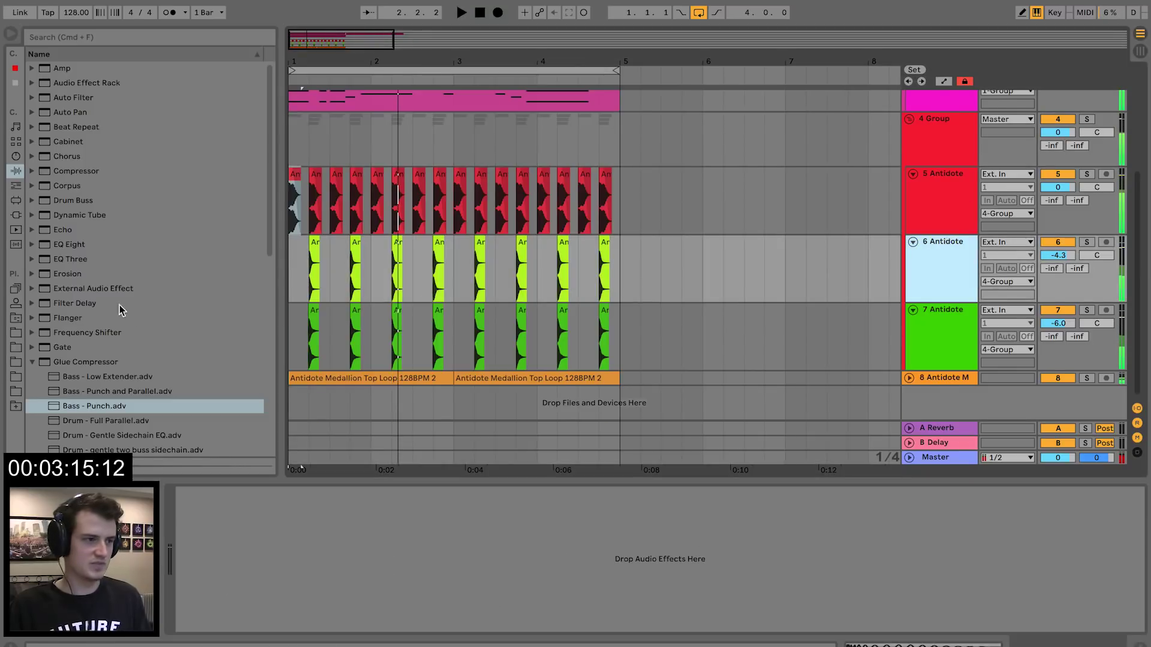
pyautogui.click(13, 334)
pyautogui.scroll(3, 52, 159)
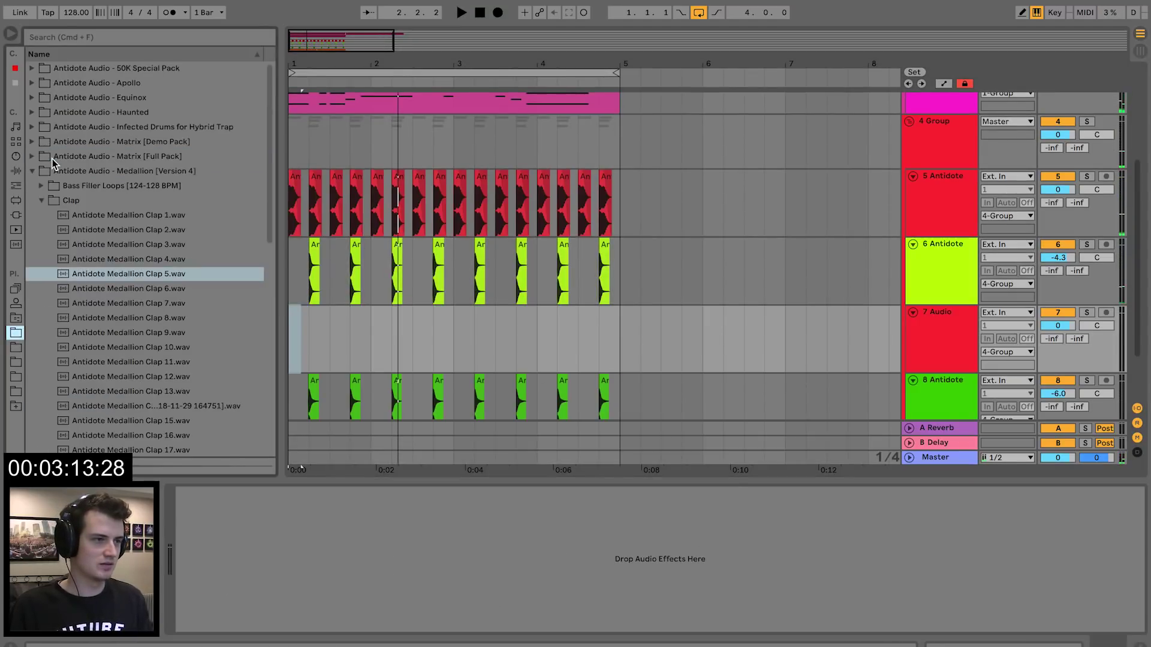
pyautogui.click(41, 201)
pyautogui.click(41, 246)
pyautogui.scroll(-5, 173, 368)
pyautogui.click(165, 187)
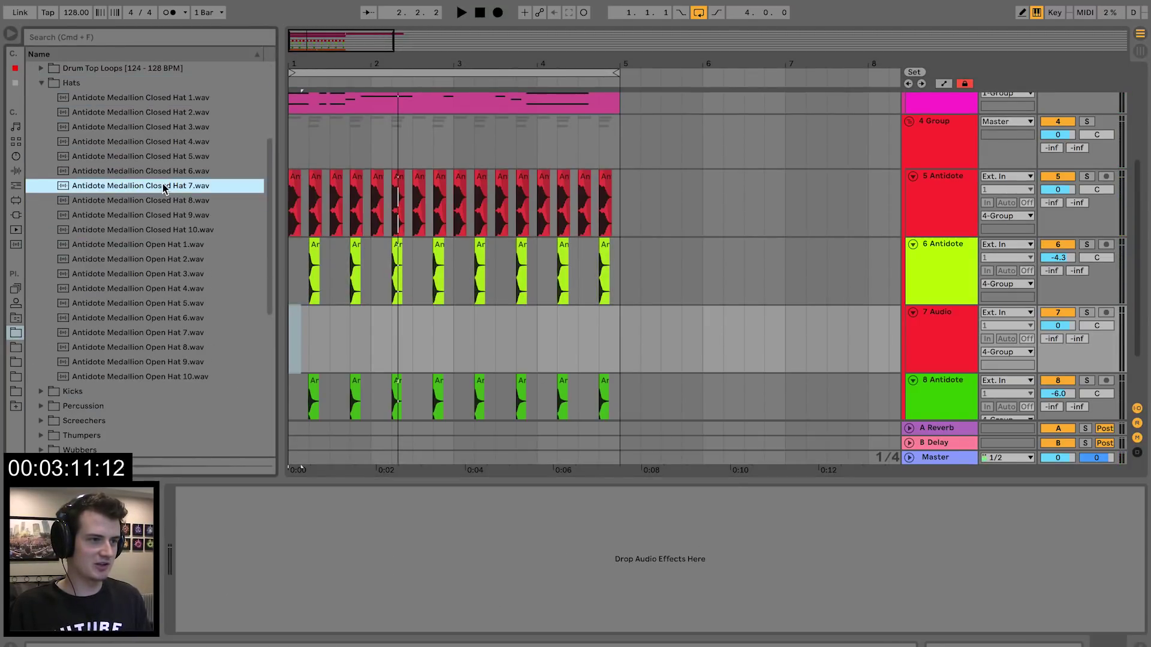
pyautogui.moveTo(294, 352); pyautogui.dragTo(293, 350)
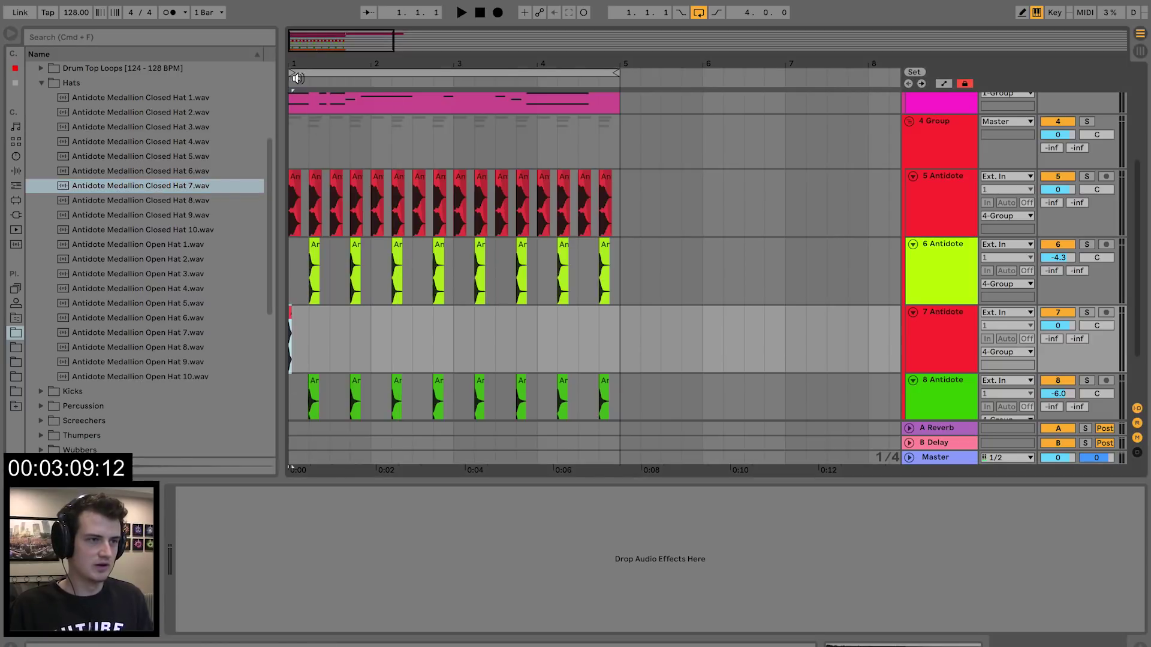
# - Move the closed hat to the first offbeat, repeat it on every offbeat through bar 4, and lower the hat track's volume
pyautogui.press('+')
pyautogui.moveTo(335, 318); pyautogui.dragTo(290, 328)
pyautogui.press('space')
pyautogui.press('super+d')
pyautogui.press('super+d')
pyautogui.press('super+d')
pyautogui.press('super+d')
pyautogui.press('super+d')
pyautogui.press('super+d')
pyautogui.press('super+d')
pyautogui.press('super+d')
pyautogui.press('super+d')
pyautogui.press('super+d')
pyautogui.press('super+d')
pyautogui.press('super+d')
pyautogui.press('-')
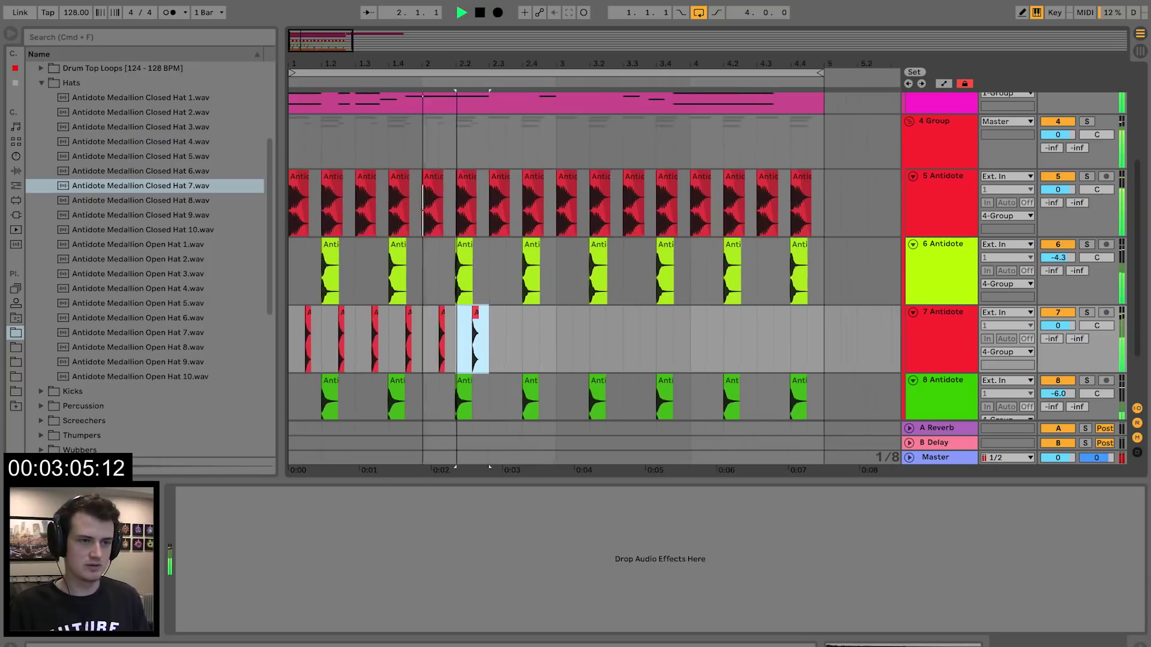
pyautogui.press('super+d')
pyautogui.press('super+d')
pyautogui.press('super+d')
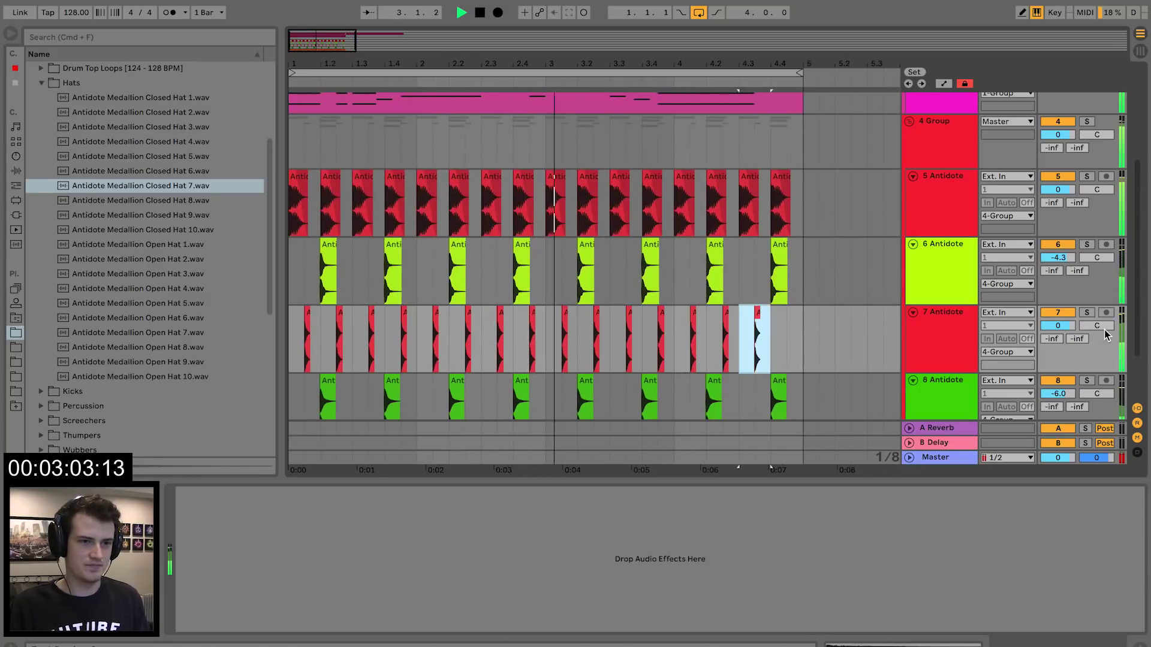
pyautogui.moveTo(1058, 325); pyautogui.dragTo(1058, 346)
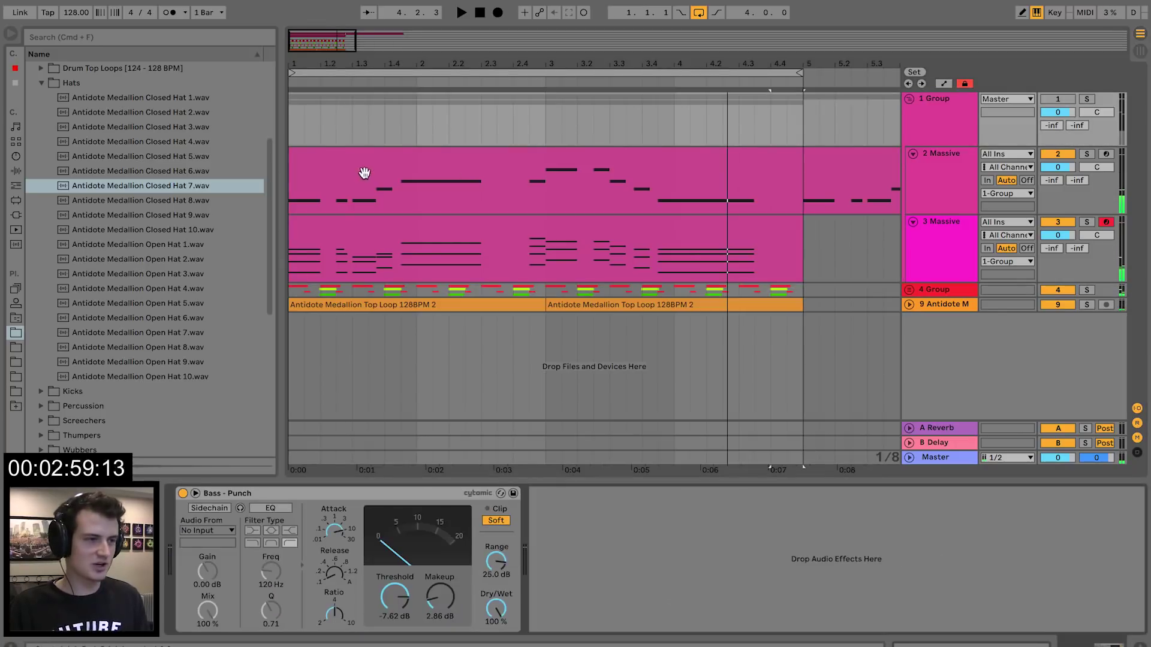
# - Add a Compressor after Bass - Punch on the melody and chords group, sidechained from Kick 5 F with a -31.0 dB threshold
pyautogui.scroll(3, 105, 169)
pyautogui.press('Left')
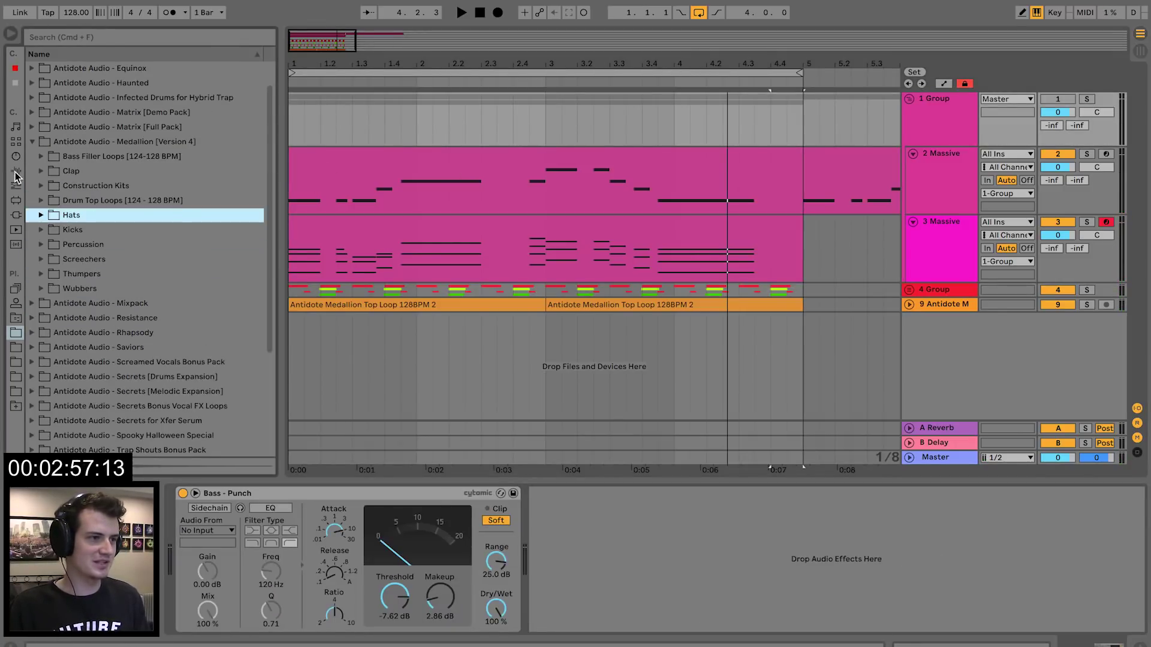
pyautogui.click(16, 172)
pyautogui.moveTo(60, 173); pyautogui.dragTo(272, 568)
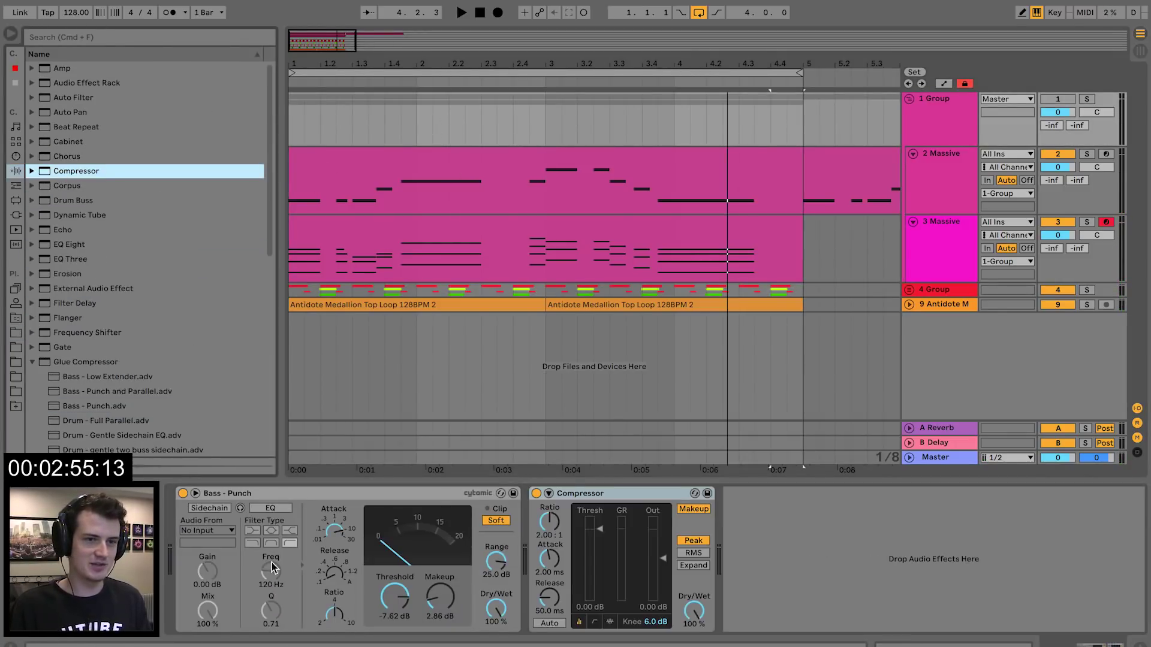
pyautogui.click(548, 494)
pyautogui.click(562, 509)
pyautogui.click(560, 531)
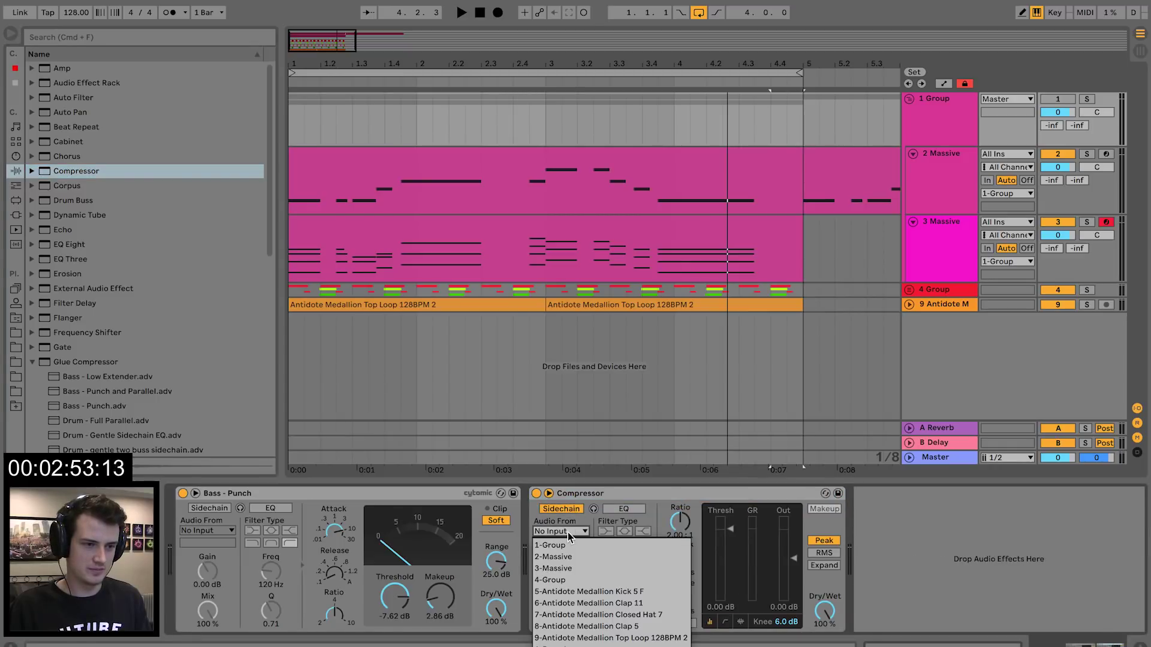
pyautogui.click(600, 590)
pyautogui.press('space')
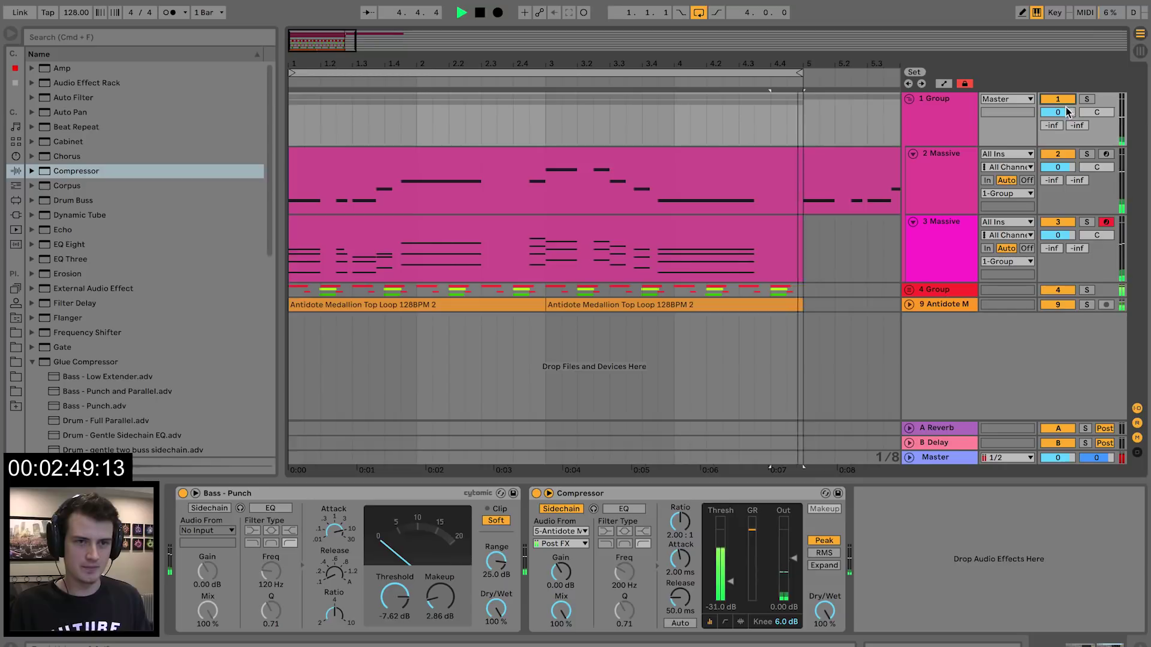
# - Set the sidechain Compressor to ratio 9.69:1, attack 0.02 ms, release 24.8 ms and threshold -13.8 dB during playback
pyautogui.click(347, 180)
pyautogui.click(922, 136)
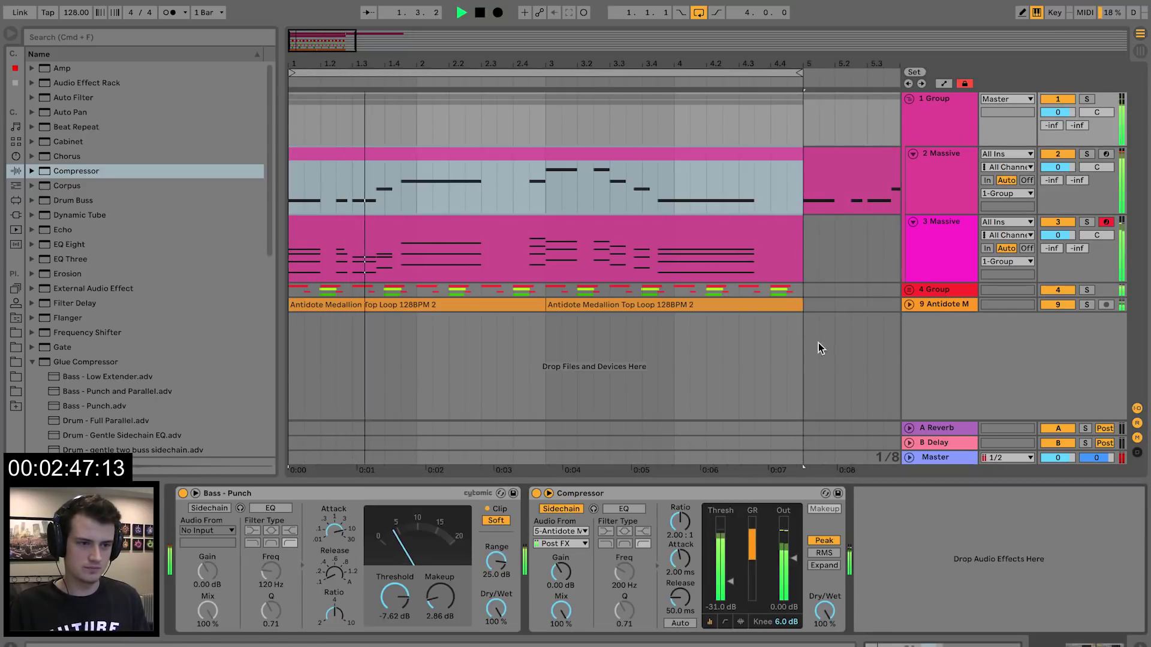
pyautogui.moveTo(680, 597); pyautogui.dragTo(679, 607)
pyautogui.moveTo(680, 522); pyautogui.dragTo(680, 468)
pyautogui.moveTo(730, 582); pyautogui.dragTo(730, 559)
pyautogui.moveTo(679, 522); pyautogui.dragTo(679, 539)
# - Solo the melody track, lower it to -4.7 dB and turn on its Saturator's Soft Clip
pyautogui.click(1086, 154)
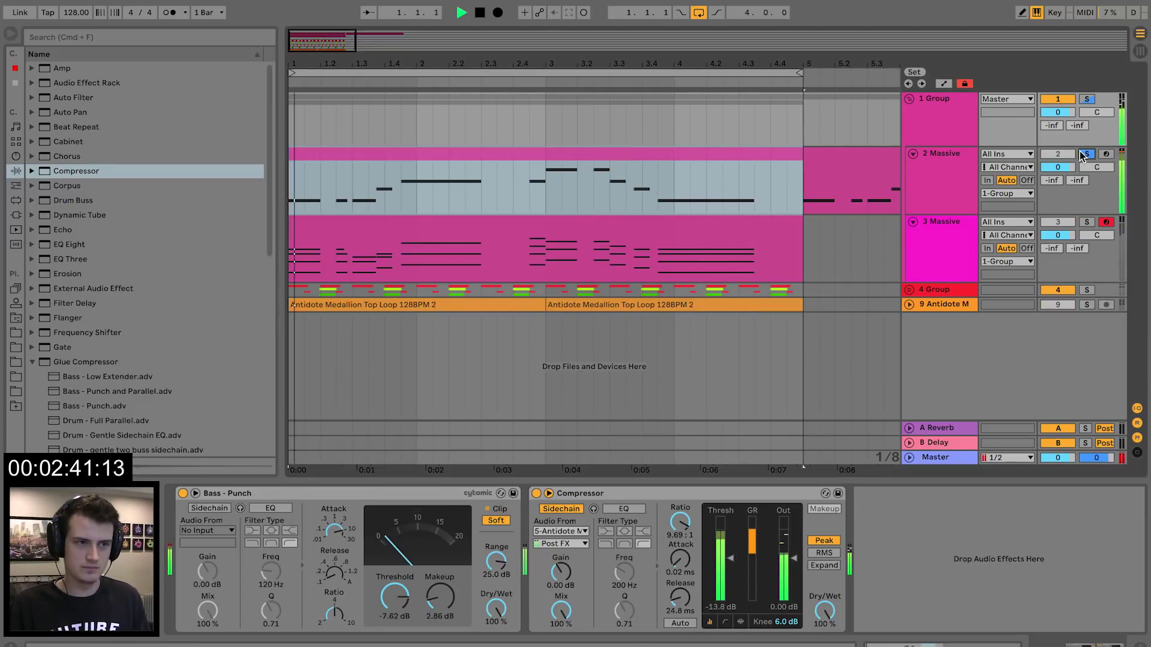
pyautogui.moveTo(1061, 167); pyautogui.dragTo(1061, 180)
pyautogui.click(555, 276)
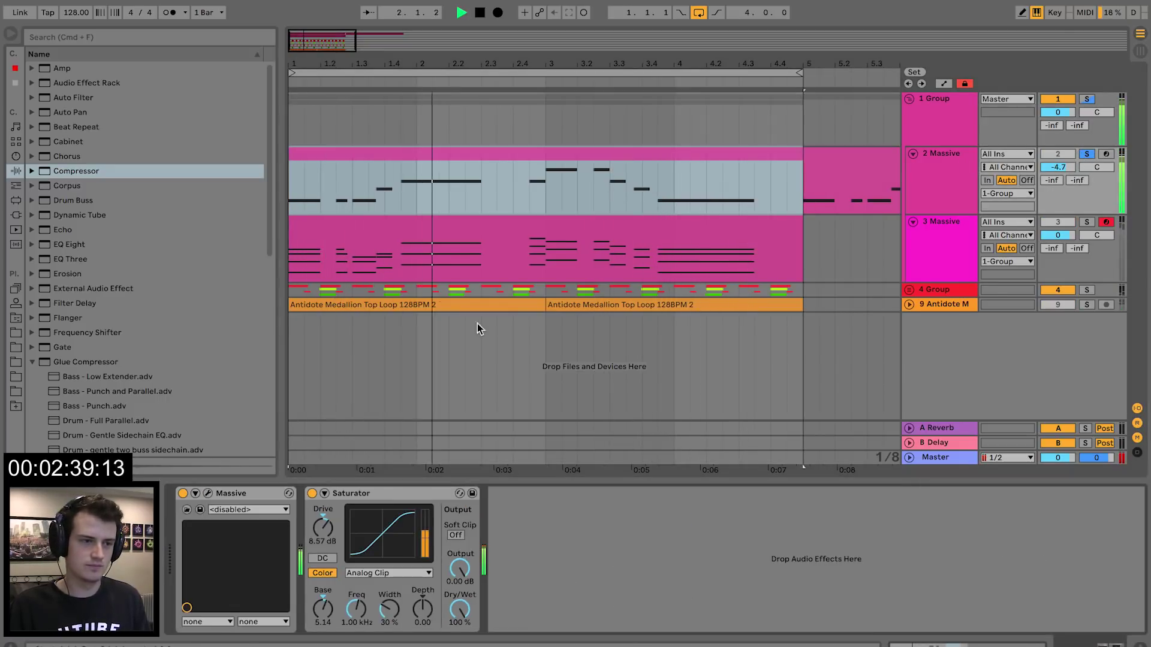
pyautogui.press('space')
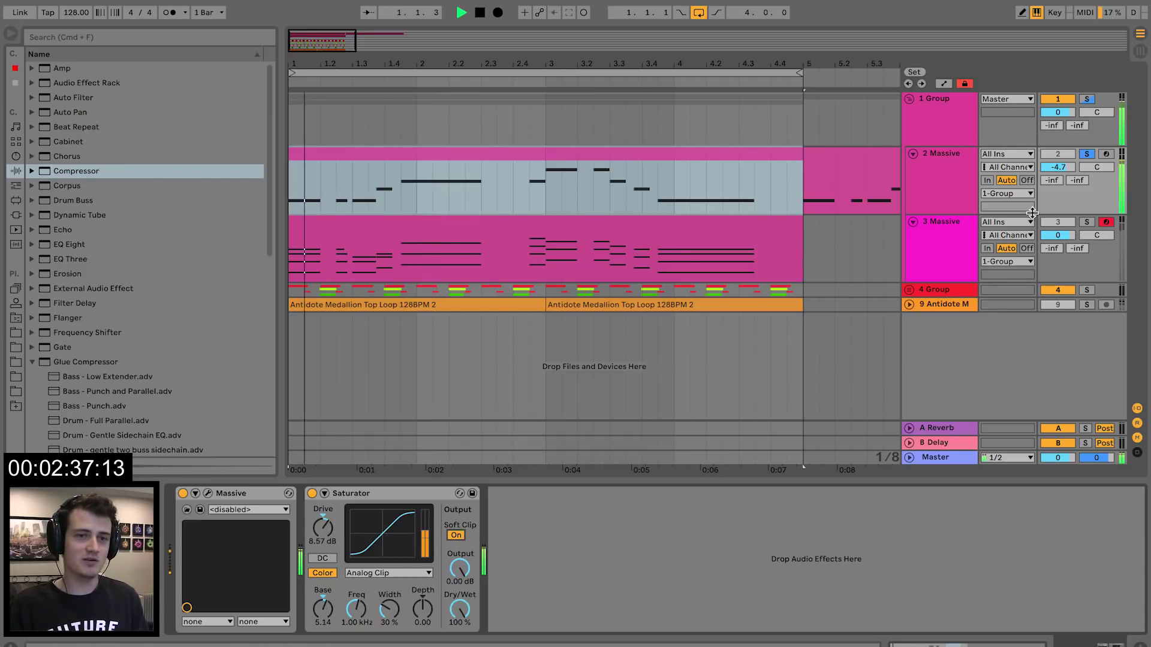
# - Solo the chords track and add the Multiband Dynamics preset OTT after its Saturator at 66 % amount
pyautogui.click(1086, 222)
pyautogui.click(927, 243)
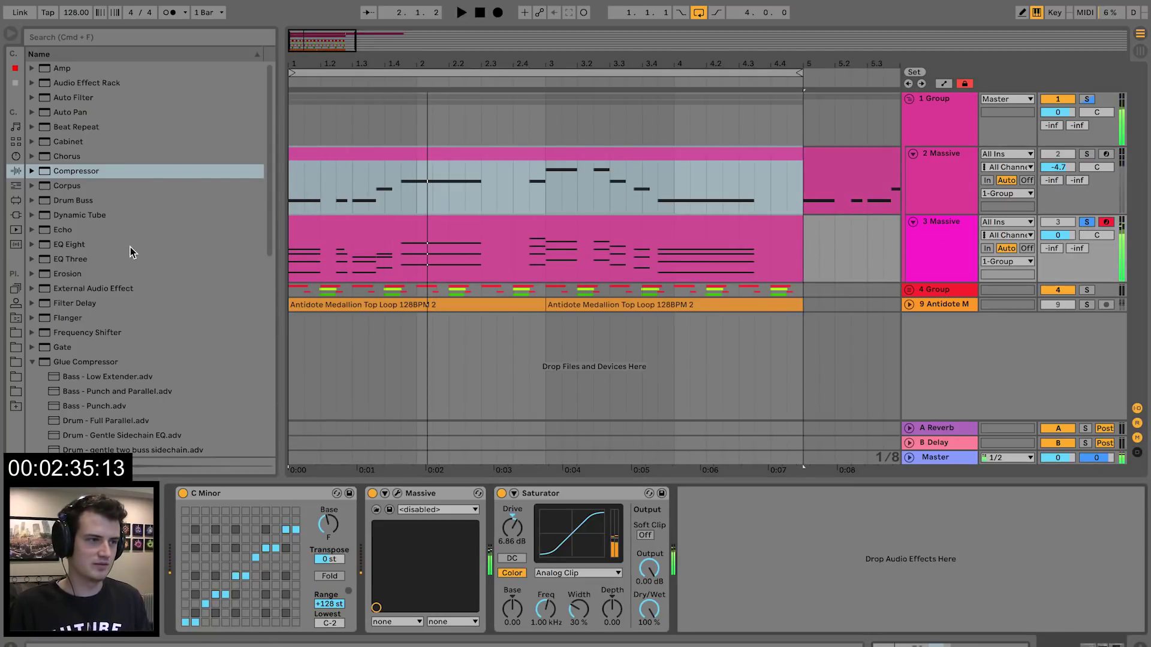
pyautogui.click(42, 359)
pyautogui.scroll(-5, 43, 333)
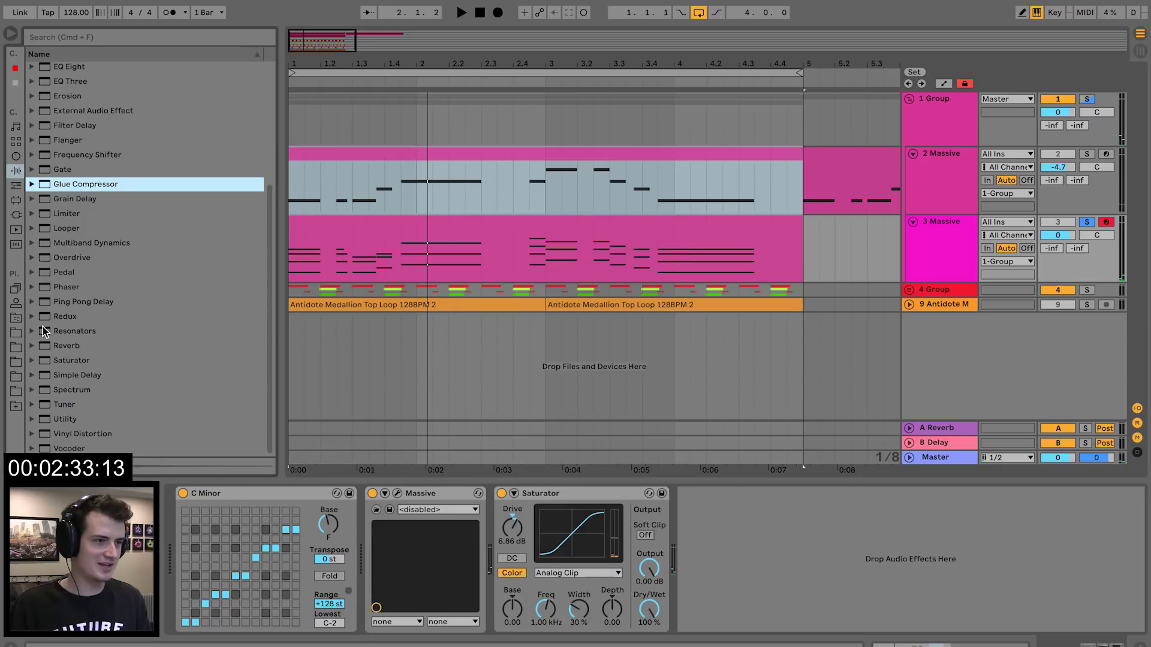
pyautogui.click(33, 246)
pyautogui.moveTo(71, 345); pyautogui.dragTo(770, 542)
pyautogui.press('space')
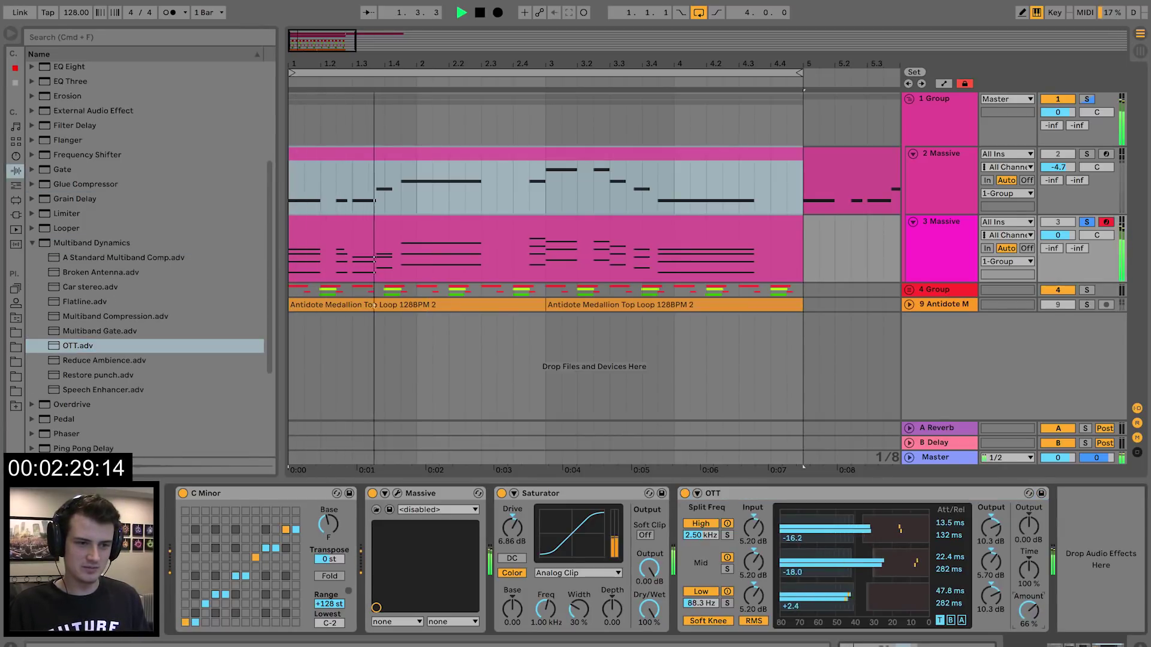
# - Move the chords track's Saturator after OTT and set its drive to 2.25 dB
pyautogui.moveTo(575, 495); pyautogui.dragTo(891, 542)
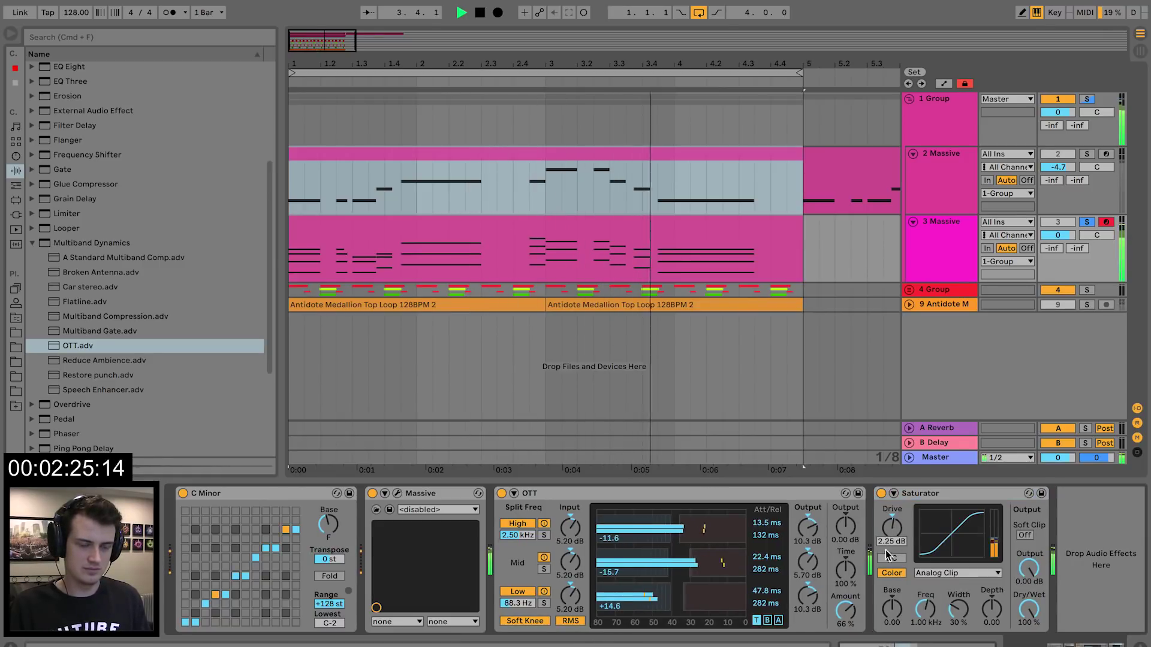
pyautogui.press('space')
# - Add a Chorus at the end of the chords track's effect chain and set its dry/wet to 26 %
pyautogui.scroll(4, 40, 146)
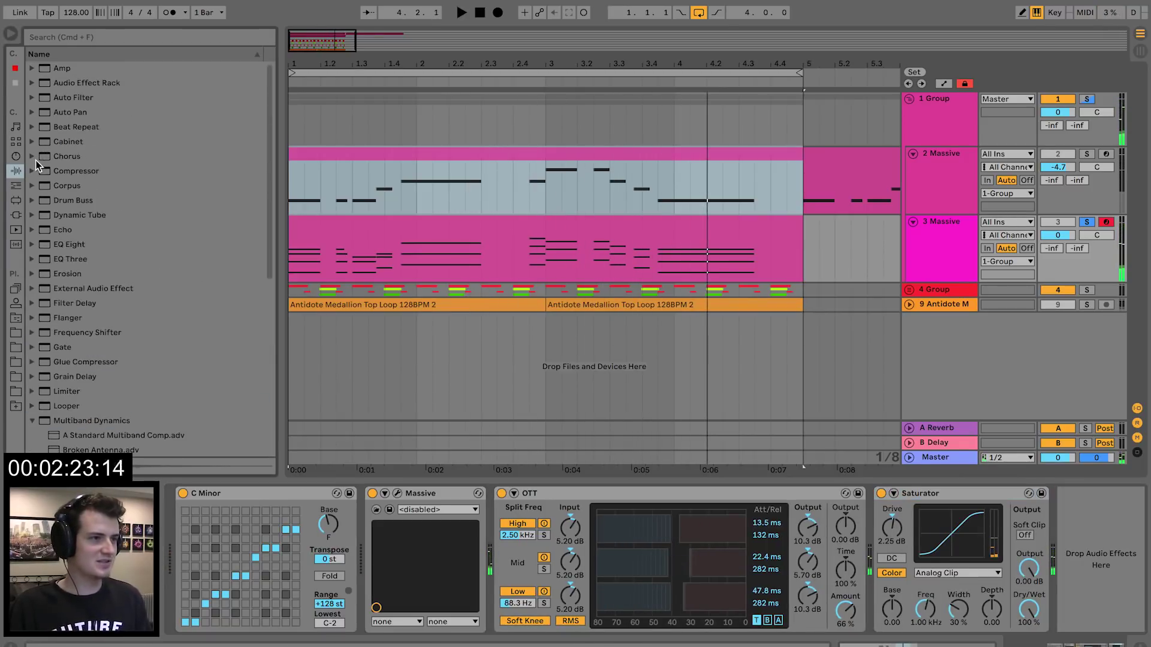
pyautogui.click(35, 158)
pyautogui.moveTo(80, 164); pyautogui.dragTo(1105, 566)
pyautogui.press('space')
pyautogui.rightClick(1039, 606)
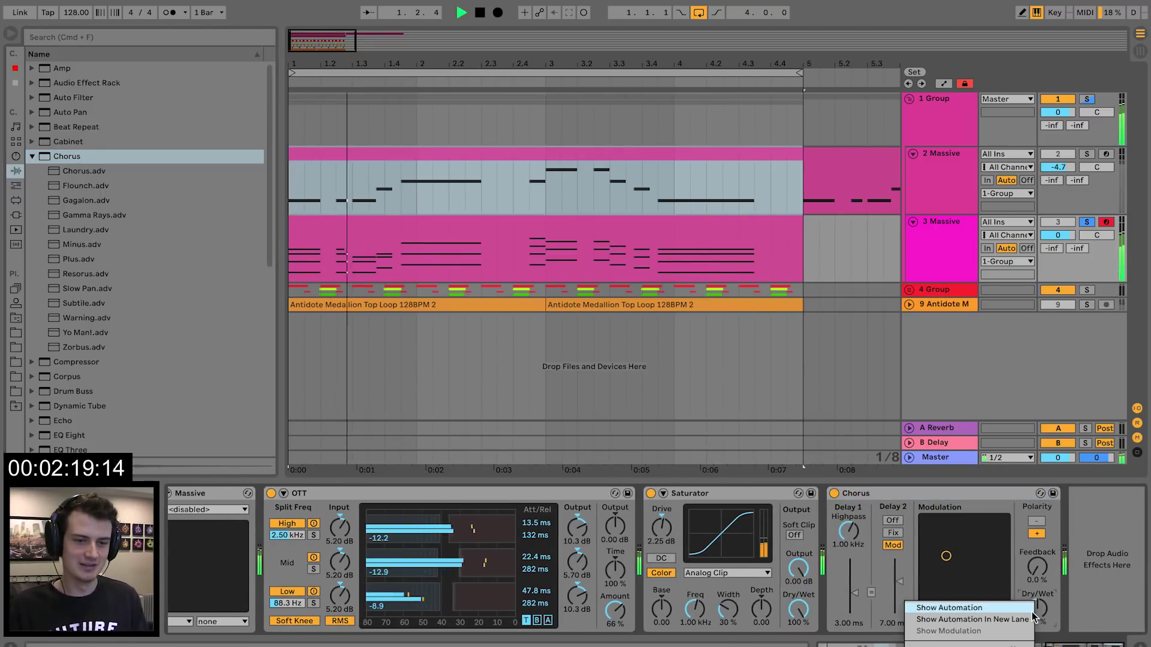
pyautogui.click(1038, 608)
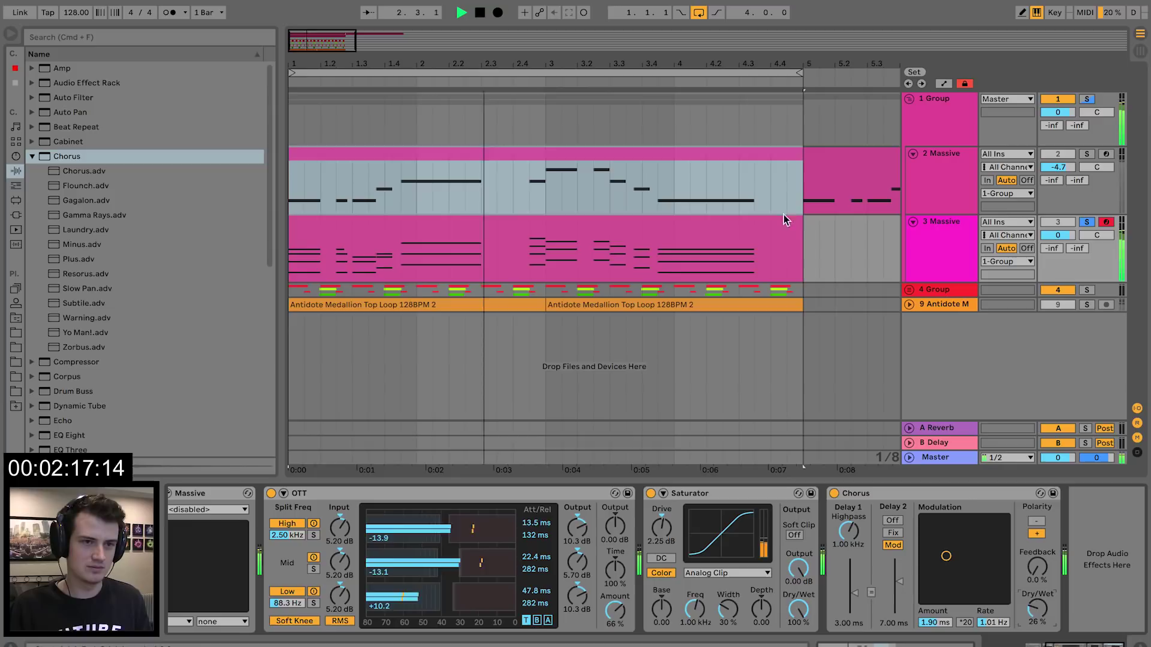
# - Unsolo the melody and chords tracks and lower the chords track to -1.8 dB while the loop plays
pyautogui.click(1087, 222)
pyautogui.moveTo(1057, 235); pyautogui.dragTo(1057, 242)
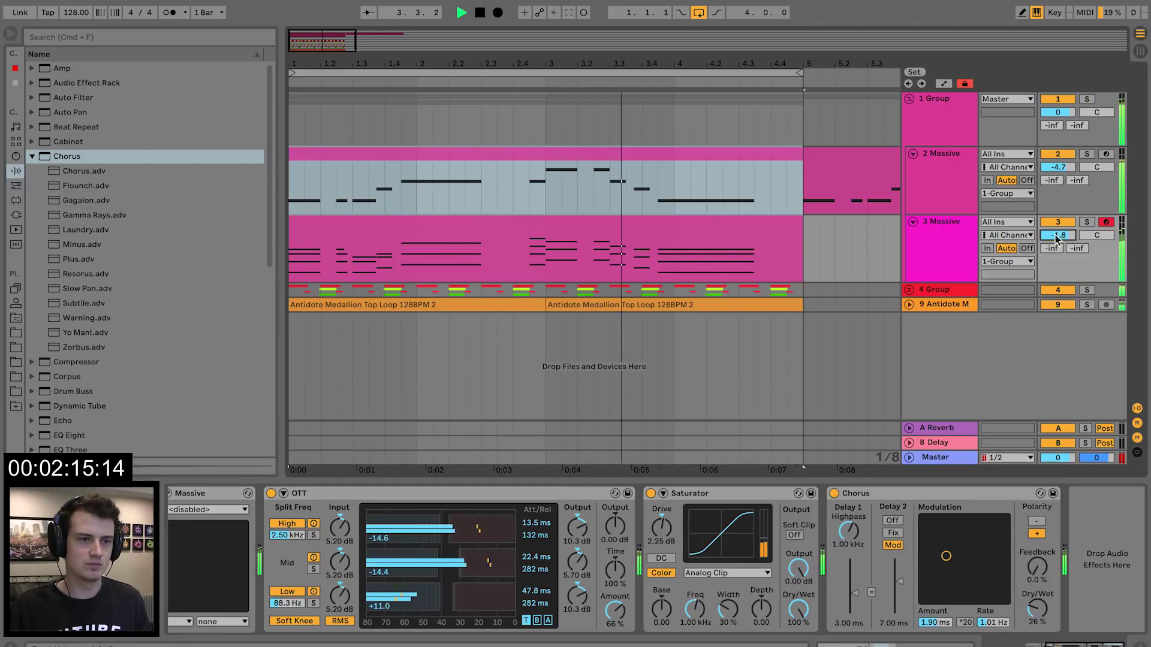
pyautogui.click(362, 155)
pyautogui.press('space')
# - Add an Overdrive between OTT and Saturator on the chords track, with frequency 212 Hz, bandwidth 0.50 and dry/wet 20 %
pyautogui.click(952, 236)
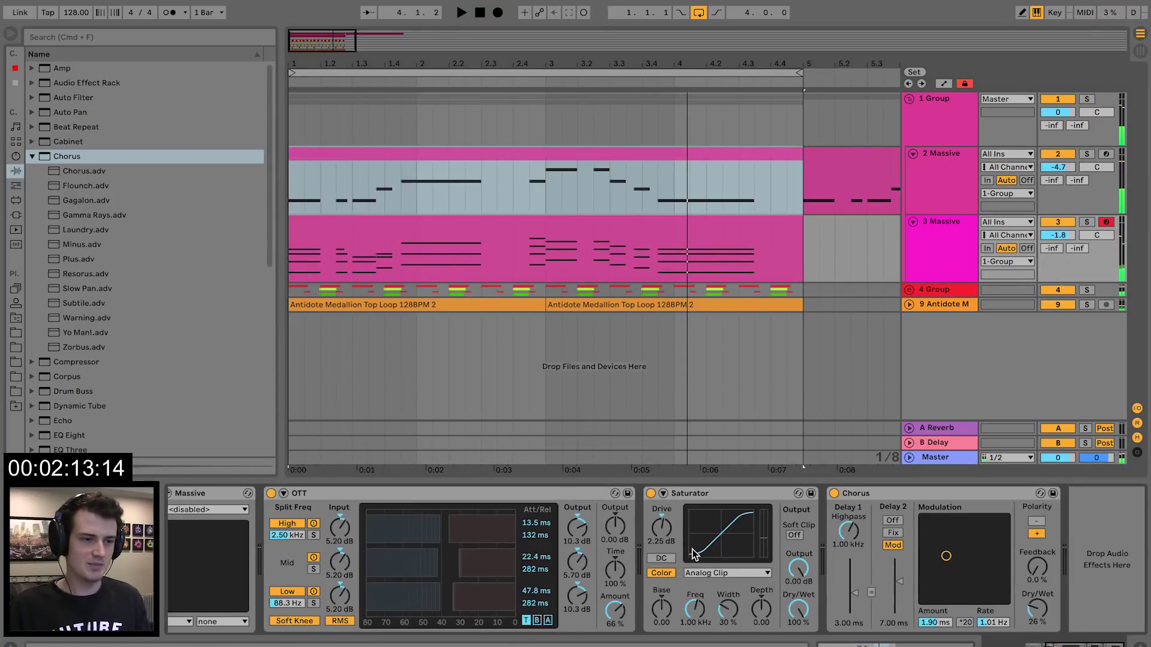
pyautogui.click(34, 157)
pyautogui.scroll(-5, 96, 426)
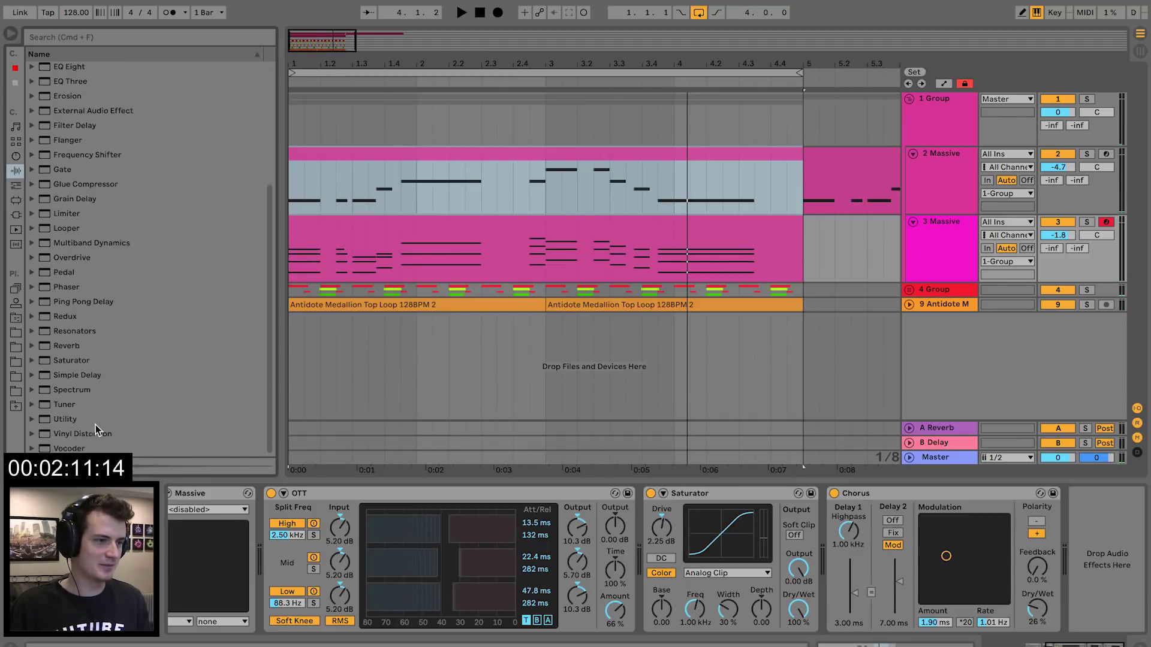
pyautogui.moveTo(74, 261); pyautogui.dragTo(668, 544)
pyautogui.press('space')
pyautogui.moveTo(706, 622); pyautogui.dragTo(706, 640)
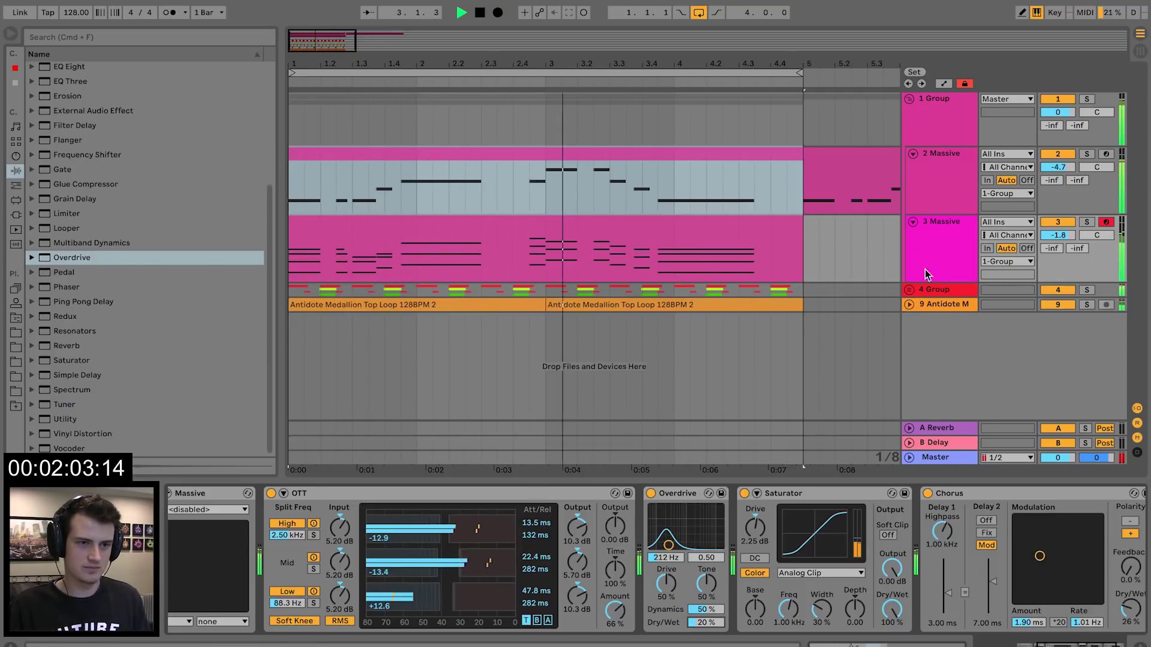
# - Set the group's sidechain Compressor to ratio 15.8:1 and threshold -15.3 dB, and the chords track's Reverb send to -21.0 dB
pyautogui.click(951, 138)
pyautogui.moveTo(680, 522)
pyautogui.mouseDown()
pyautogui.moveTo(680, 492)
pyautogui.moveTo(680, 529)
pyautogui.mouseUp()
pyautogui.moveTo(730, 558); pyautogui.dragTo(730, 561)
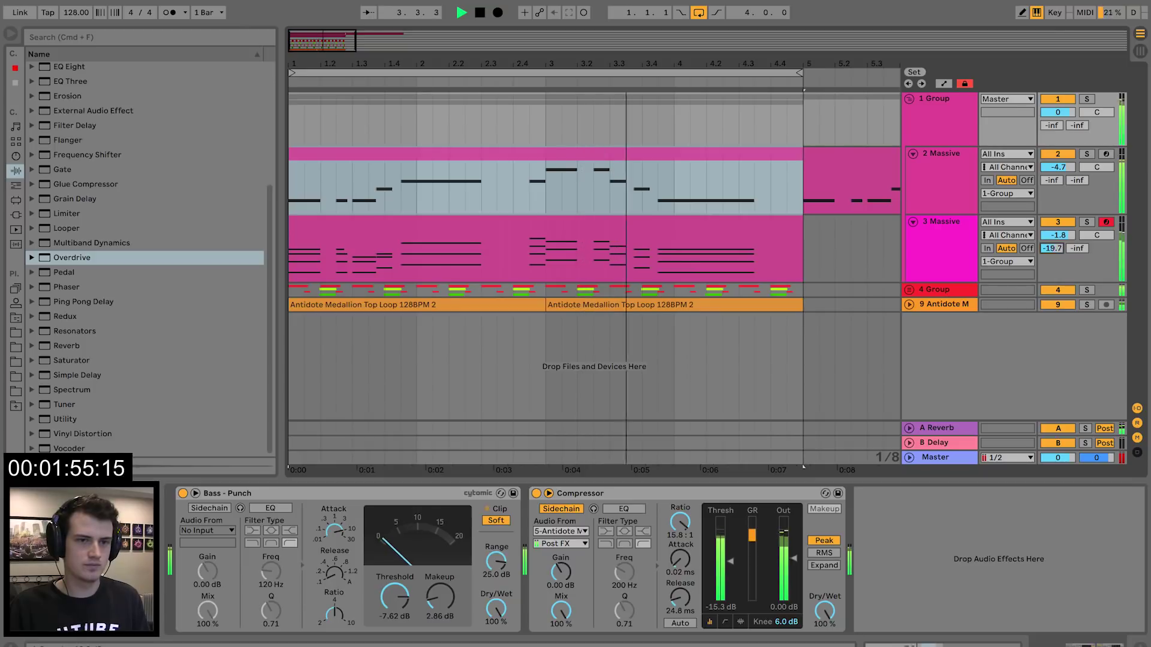
pyautogui.click(953, 224)
pyautogui.press('space')
# - Insert two audio tracks below the chords track and browse the Thumpers samples in the Medallion pack
pyautogui.press('super+t')
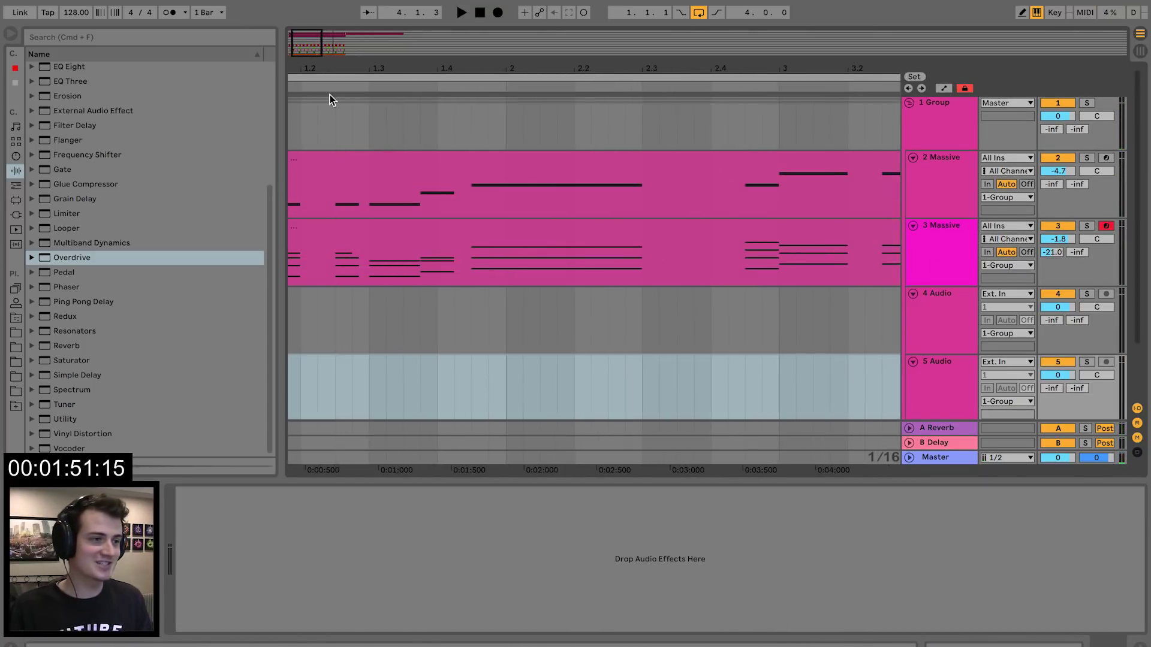
pyautogui.moveTo(329, 94); pyautogui.dragTo(330, 120)
pyautogui.click(16, 333)
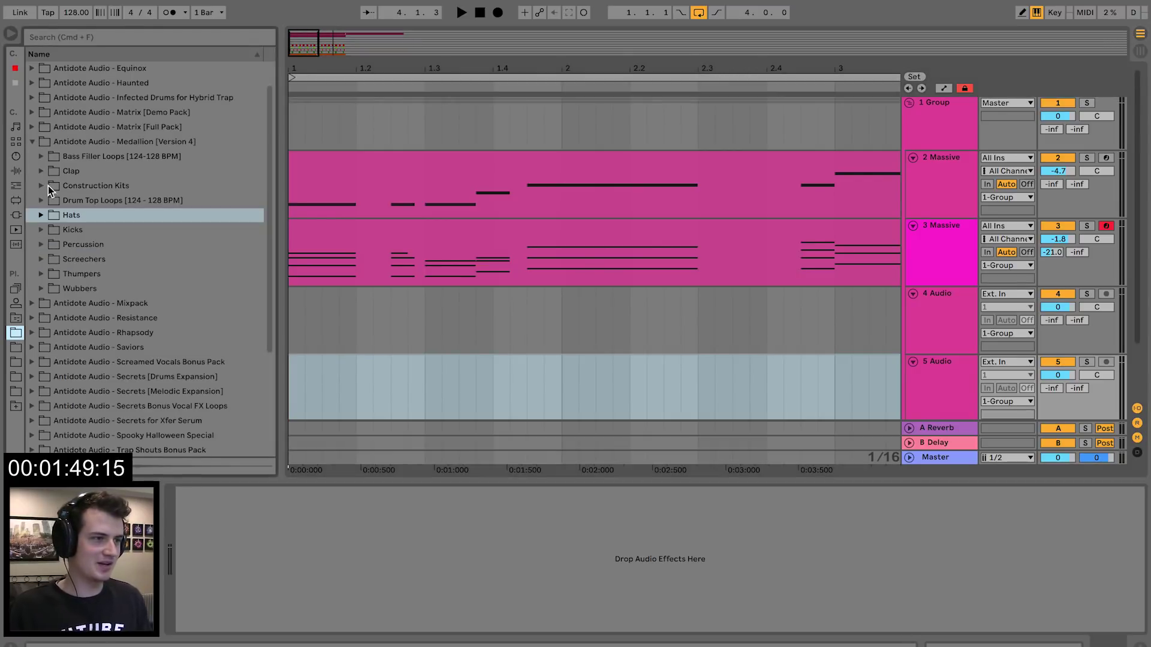
pyautogui.click(41, 273)
pyautogui.click(150, 333)
pyautogui.scroll(-3, 190, 360)
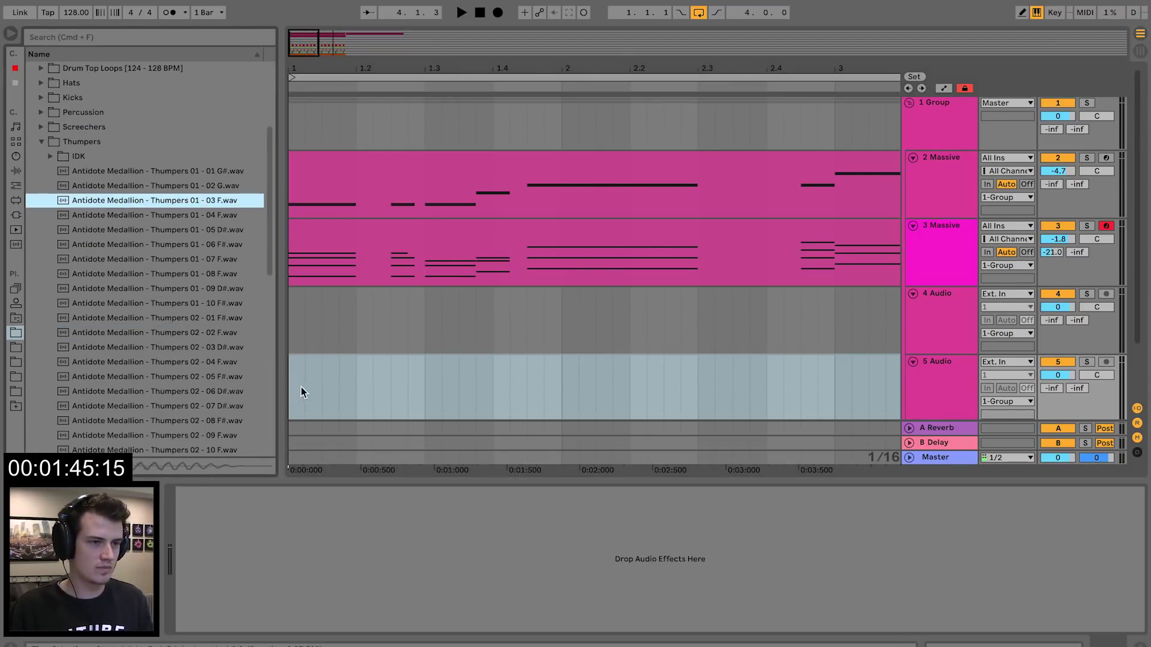
# - Place Antidote Medallion - Thumpers 01 - 03 F at beat 1.2 on the second new audio track and listen to it
pyautogui.click(306, 360)
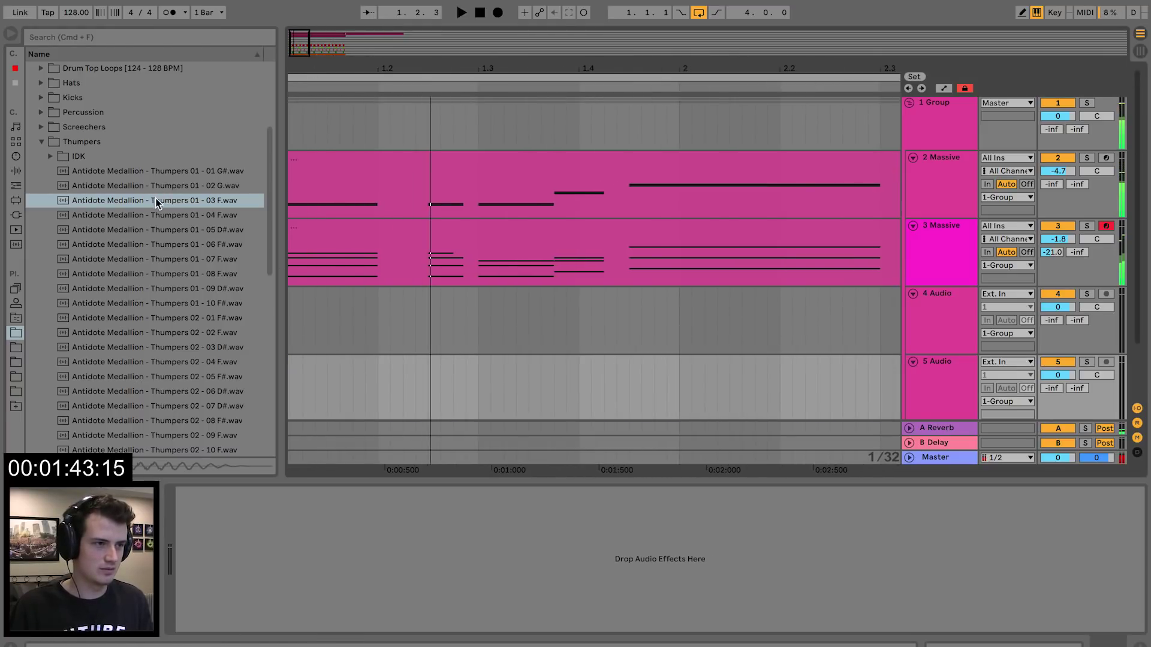
pyautogui.moveTo(157, 200); pyautogui.dragTo(361, 352)
pyautogui.press('space')
pyautogui.press('space')
pyautogui.press('space')
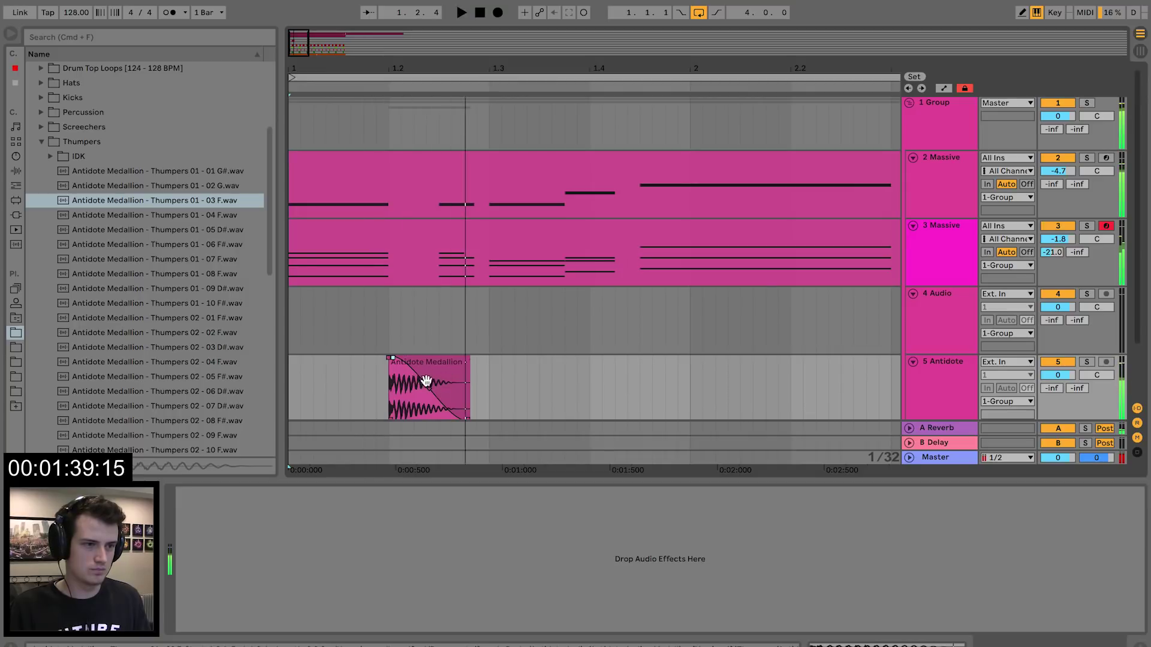
# - Shorten the thumper clip at beat 1.2, place Antidote Medallion - Thumpers 01 - 07 F at beat 1.4.2 on the same track, and listen
pyautogui.moveTo(465, 363); pyautogui.dragTo(422, 370)
pyautogui.click(124, 234)
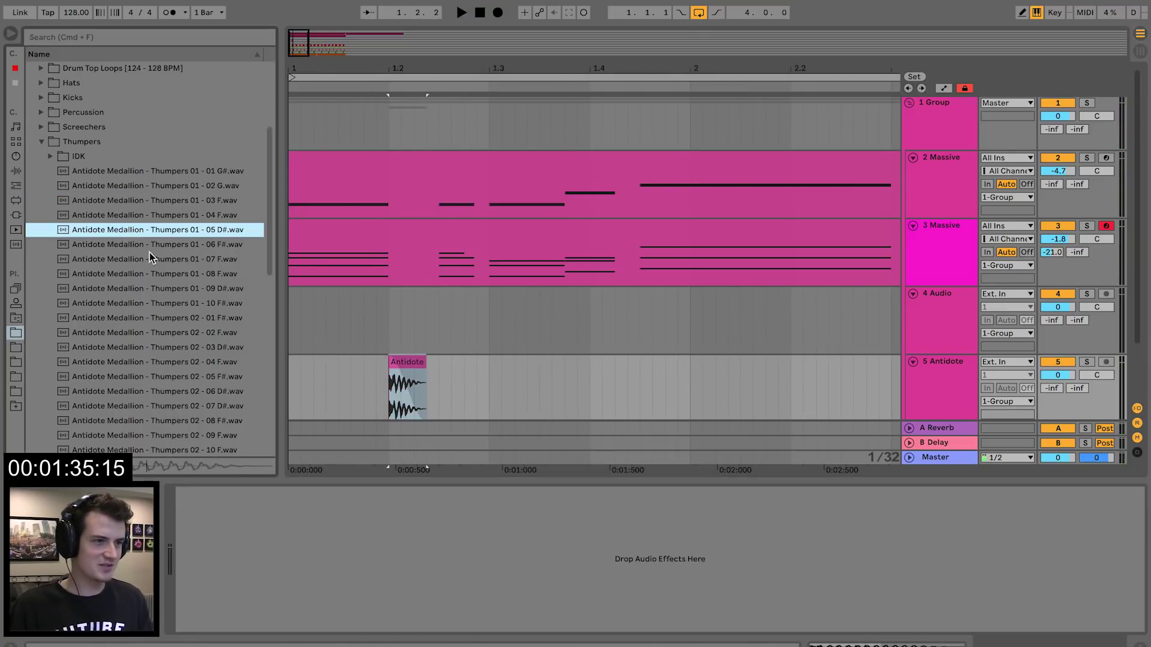
pyautogui.click(145, 262)
pyautogui.moveTo(146, 264); pyautogui.dragTo(617, 359)
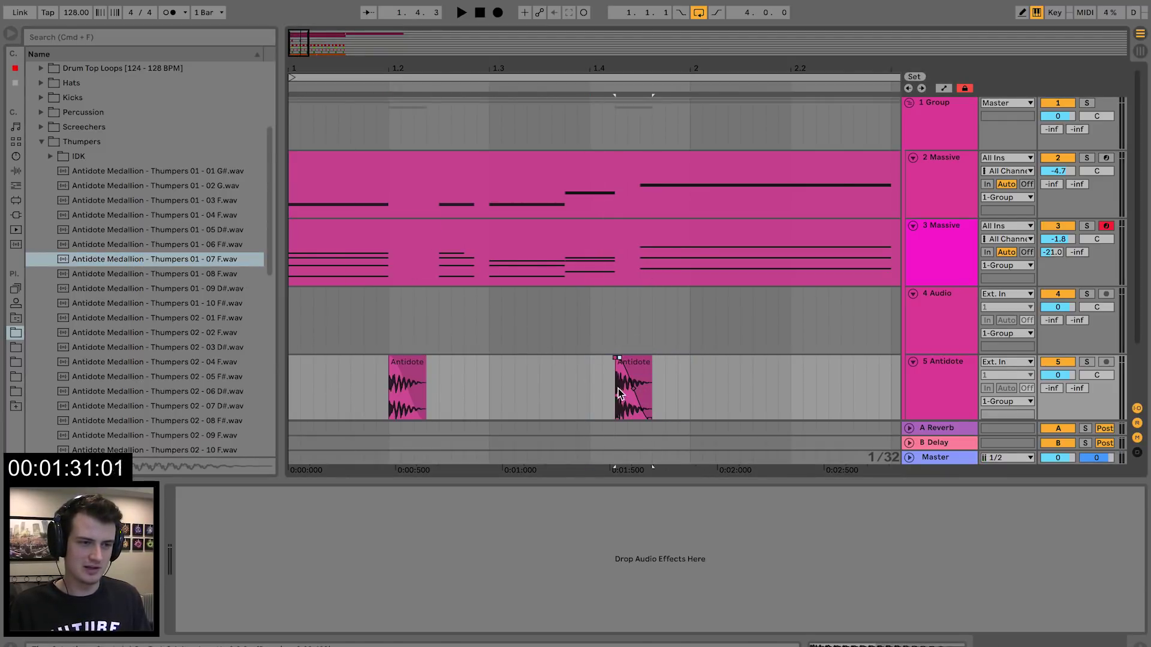
pyautogui.click(293, 372)
pyautogui.press('space')
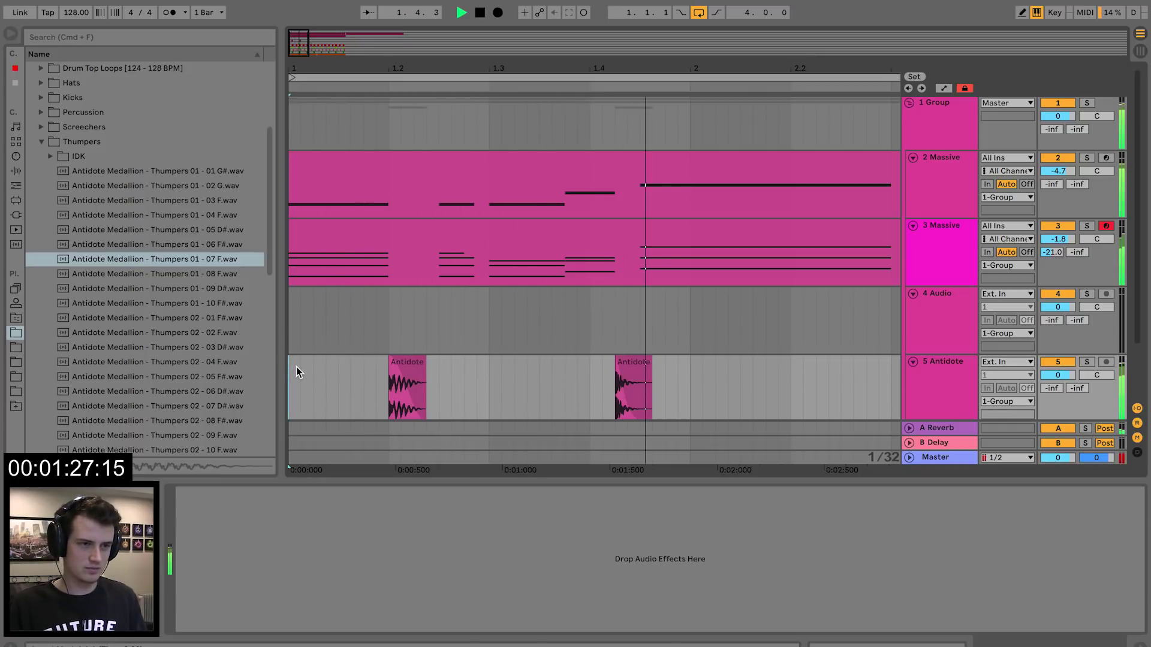
pyautogui.press('space')
# - Place a thumper clip at beat 2.3.3 on the Antidote track, enable Warp on it and transpose it to 5 st
pyautogui.moveTo(405, 368)
pyautogui.mouseDown()
pyautogui.moveTo(734, 383)
pyautogui.moveTo(763, 366)
pyautogui.moveTo(748, 387)
pyautogui.mouseUp()
pyautogui.click(658, 366)
pyautogui.press('space')
pyautogui.press('space')
pyautogui.press('space')
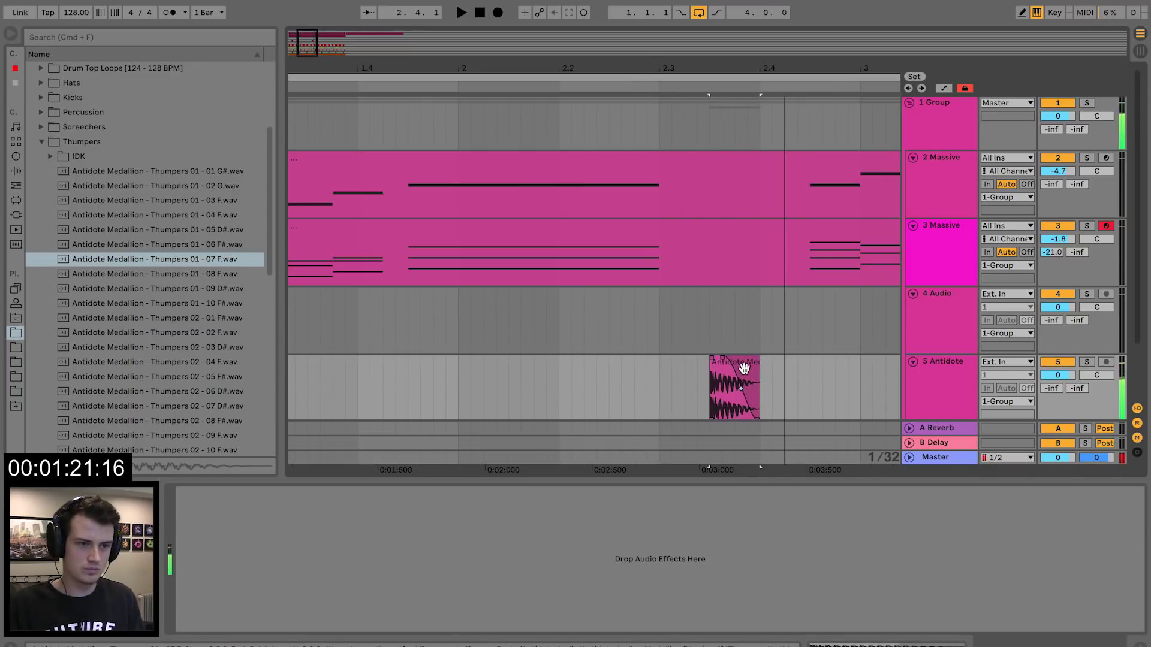
pyautogui.doubleClick(744, 368)
pyautogui.press('space')
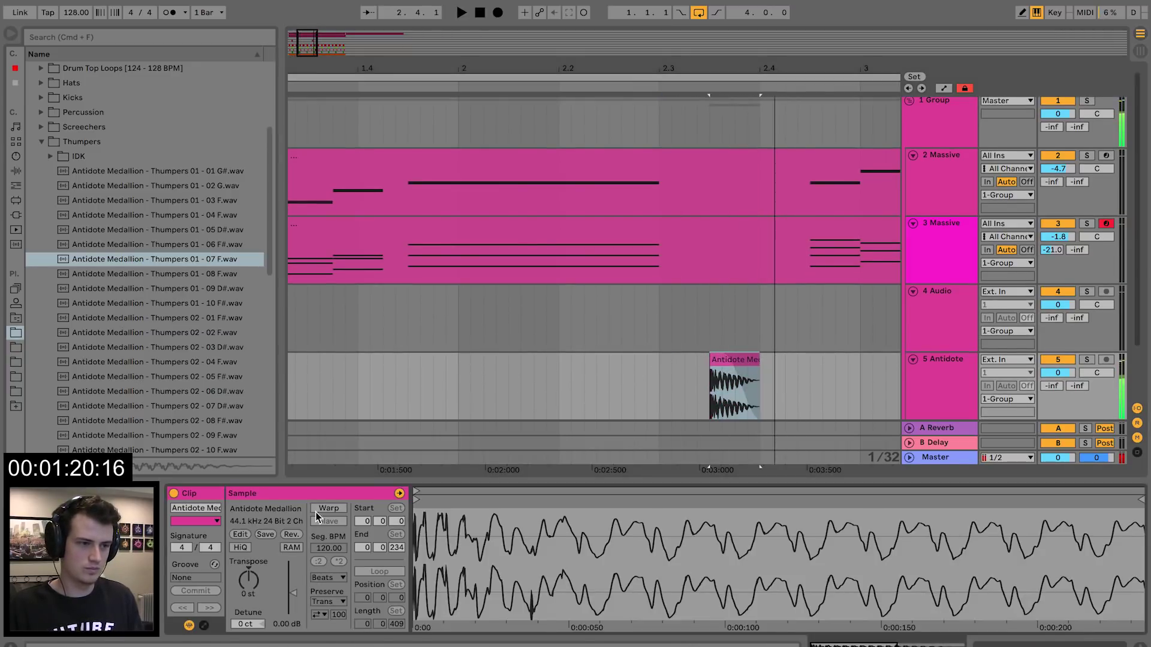
pyautogui.click(323, 508)
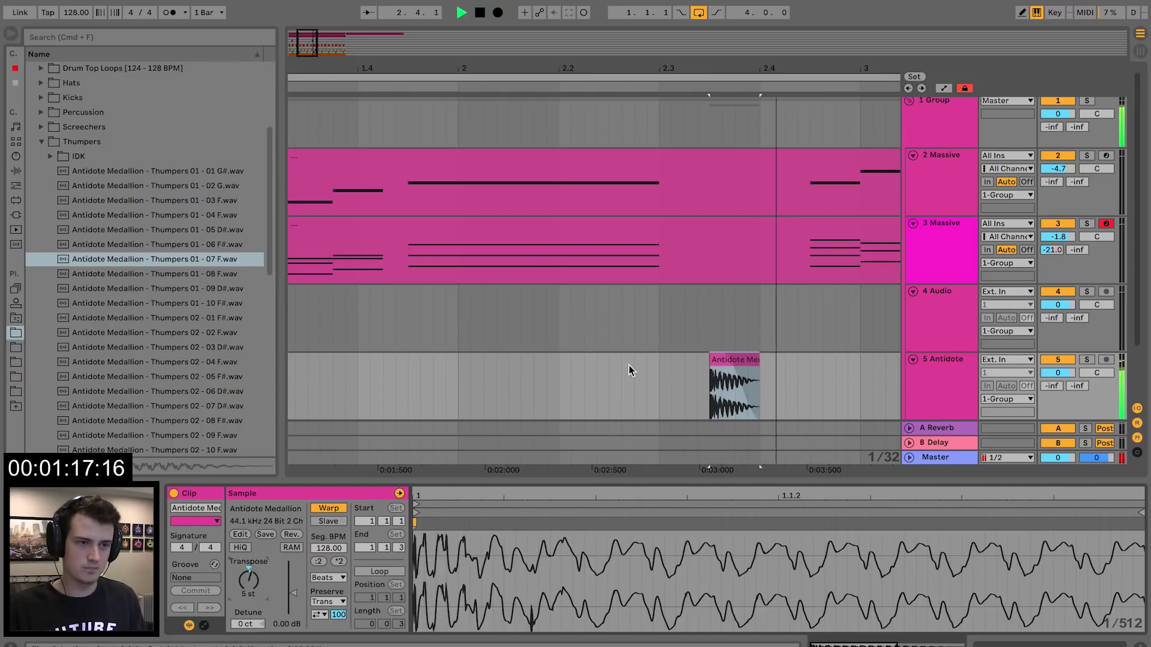
pyautogui.click(628, 365)
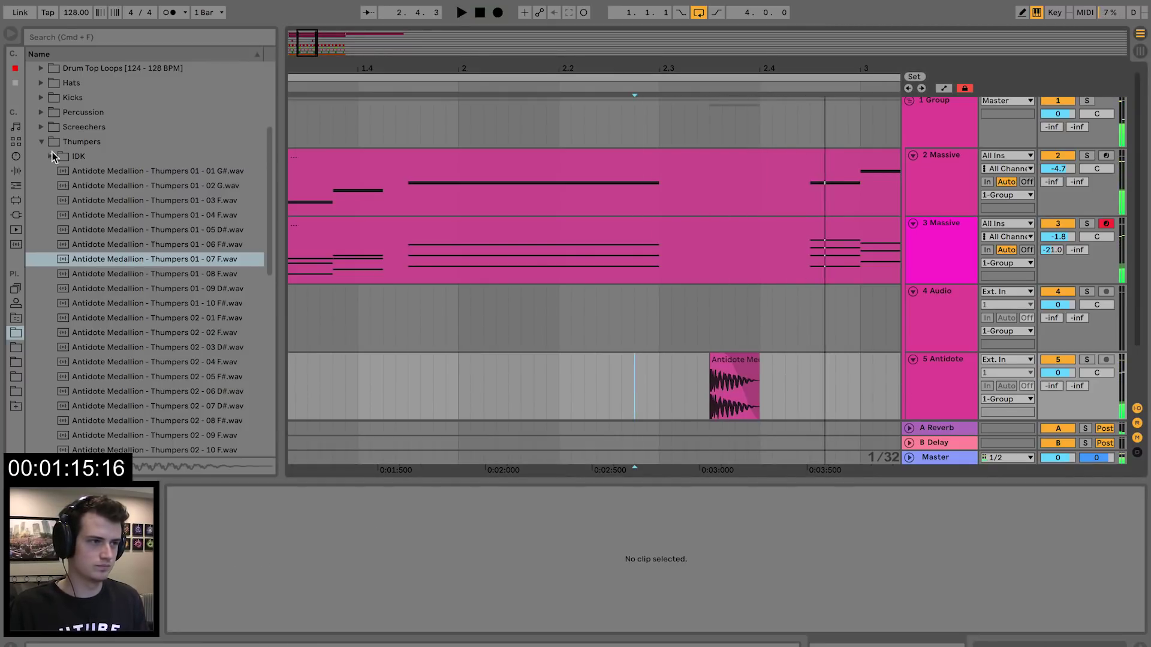
# - Audition the Medallion pack's Screechers samples and place Antidote Medallion - Screechers 01 - 04 F at beat 2.4, directly behind the thumper
pyautogui.click(41, 142)
pyautogui.click(41, 126)
pyautogui.click(150, 289)
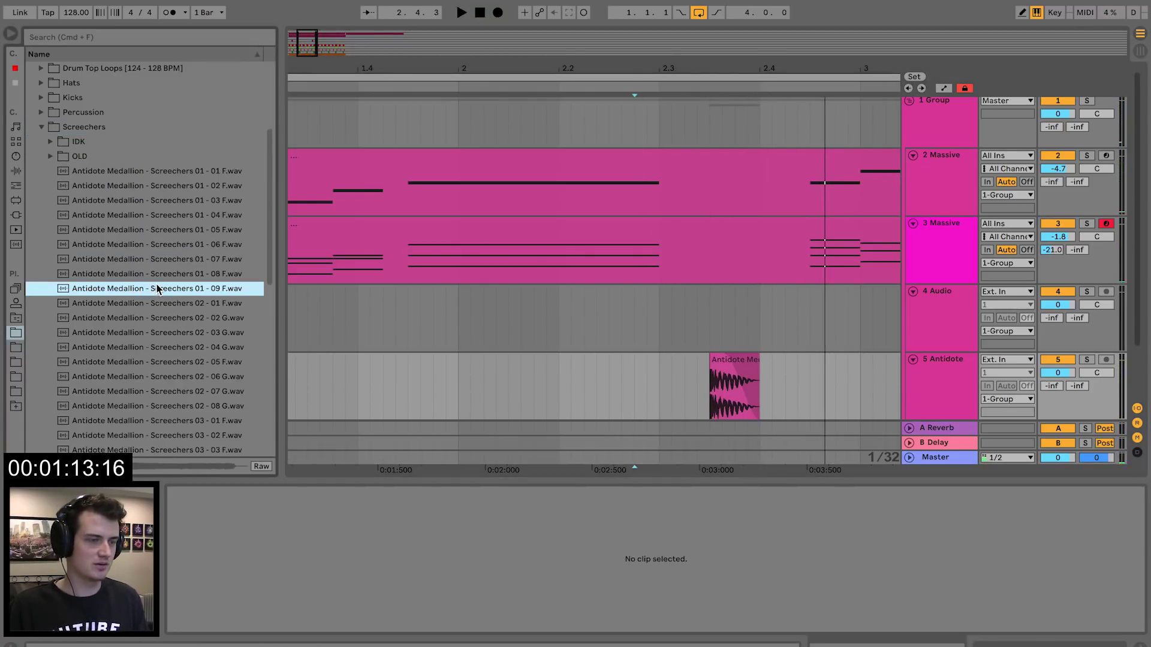
pyautogui.press('Up')
pyautogui.click(156, 264)
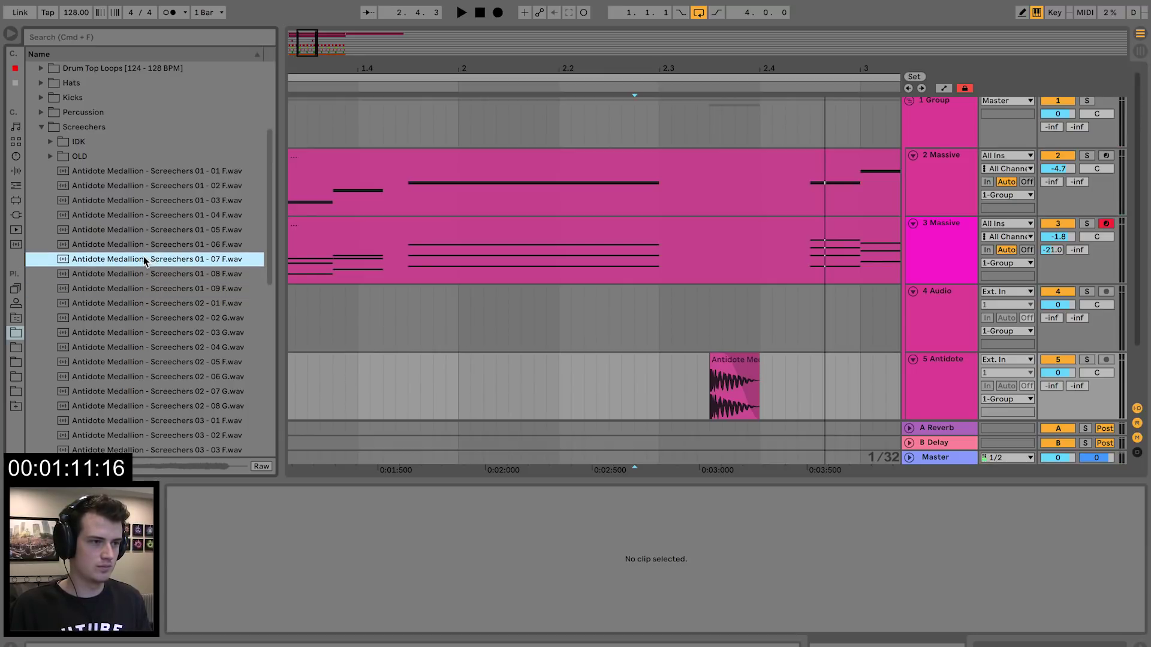
pyautogui.click(165, 235)
pyautogui.moveTo(164, 218); pyautogui.dragTo(779, 359)
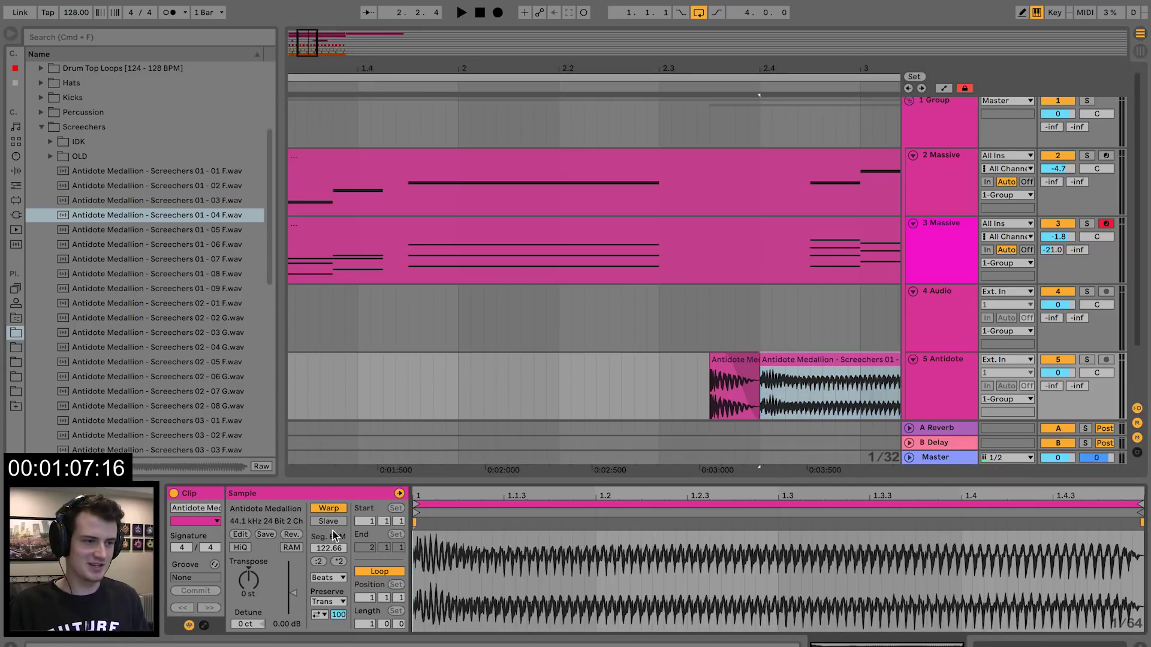
# - Turn off Warp for the screecher clip, split it at beat 2.4.3 and delete the remainder
pyautogui.click(329, 507)
pyautogui.press('space')
pyautogui.press('space')
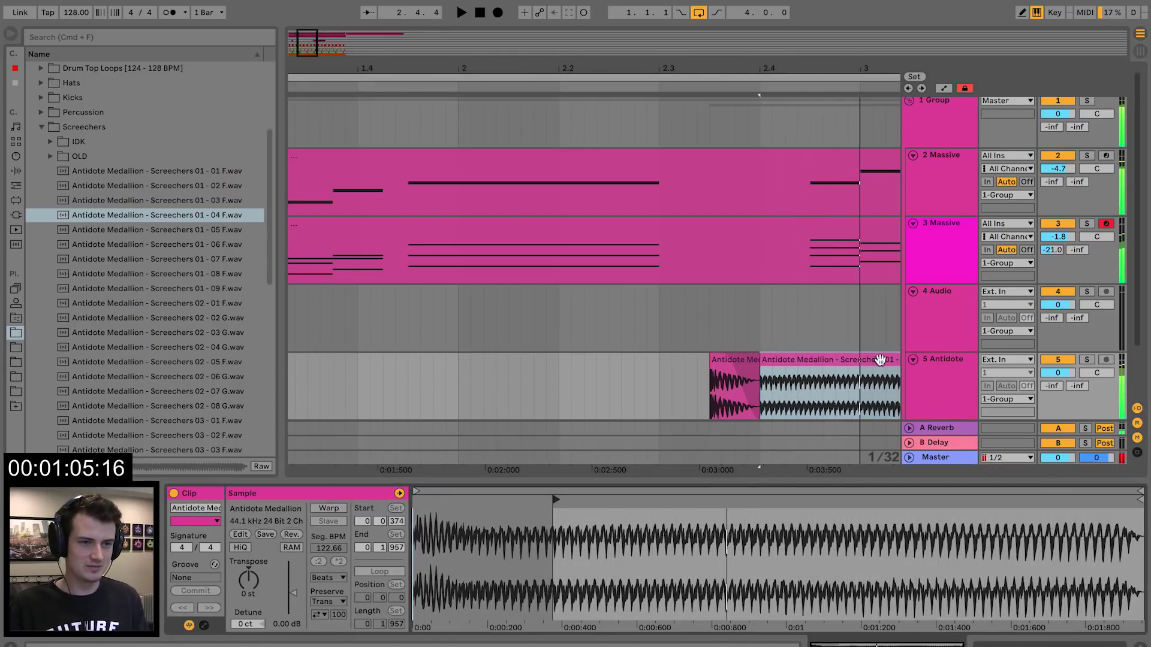
pyautogui.click(810, 361)
pyautogui.click(812, 410)
pyautogui.press('super+e')
pyautogui.click(832, 362)
pyautogui.press('+')
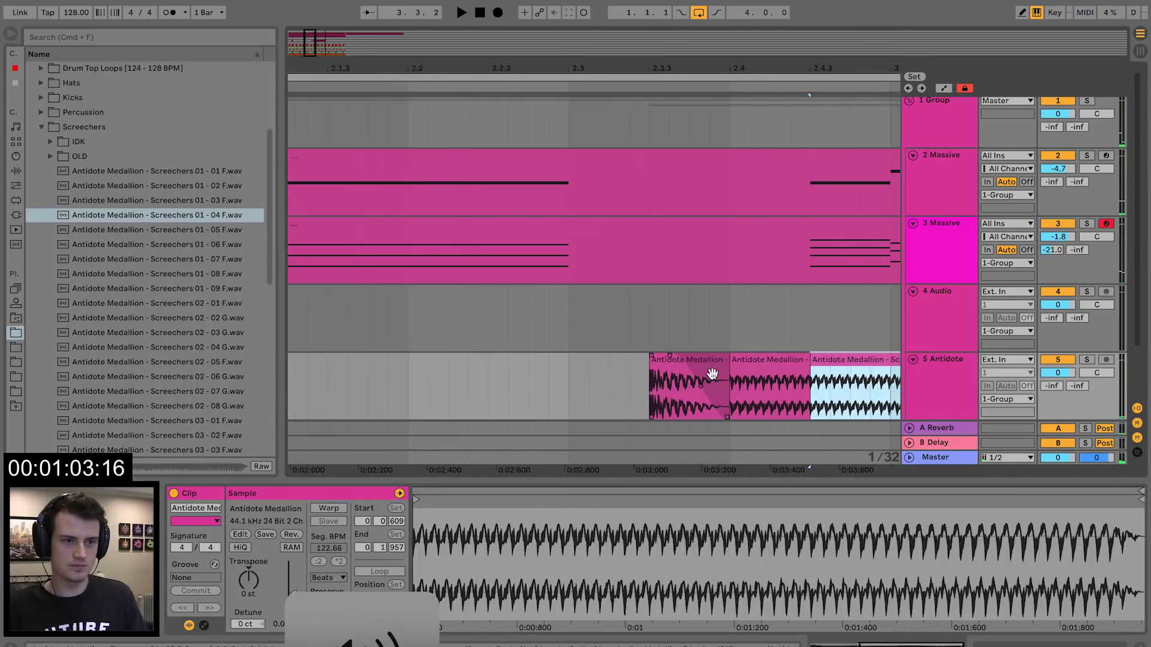
pyautogui.press('Delete')
# - Transpose the screecher clip to 5 st and trim its end to slightly before beat 2.4.3 while listening
pyautogui.click(595, 382)
pyautogui.doubleClick(683, 381)
pyautogui.click(733, 368)
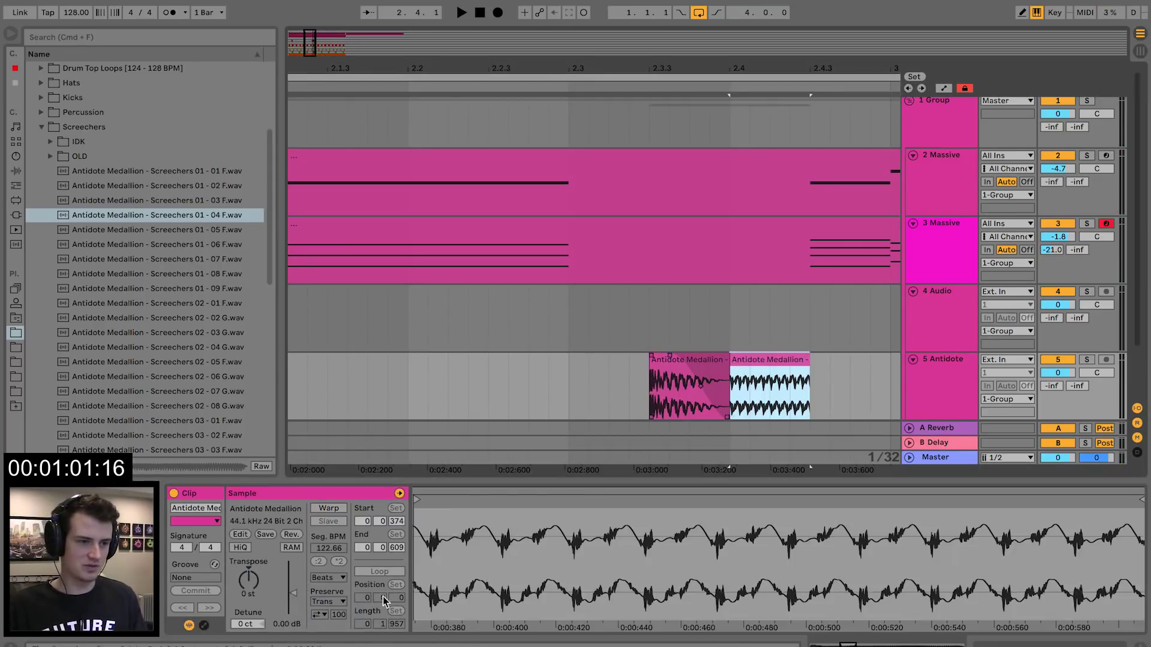
pyautogui.moveTo(253, 593); pyautogui.dragTo(253, 578)
pyautogui.press('space')
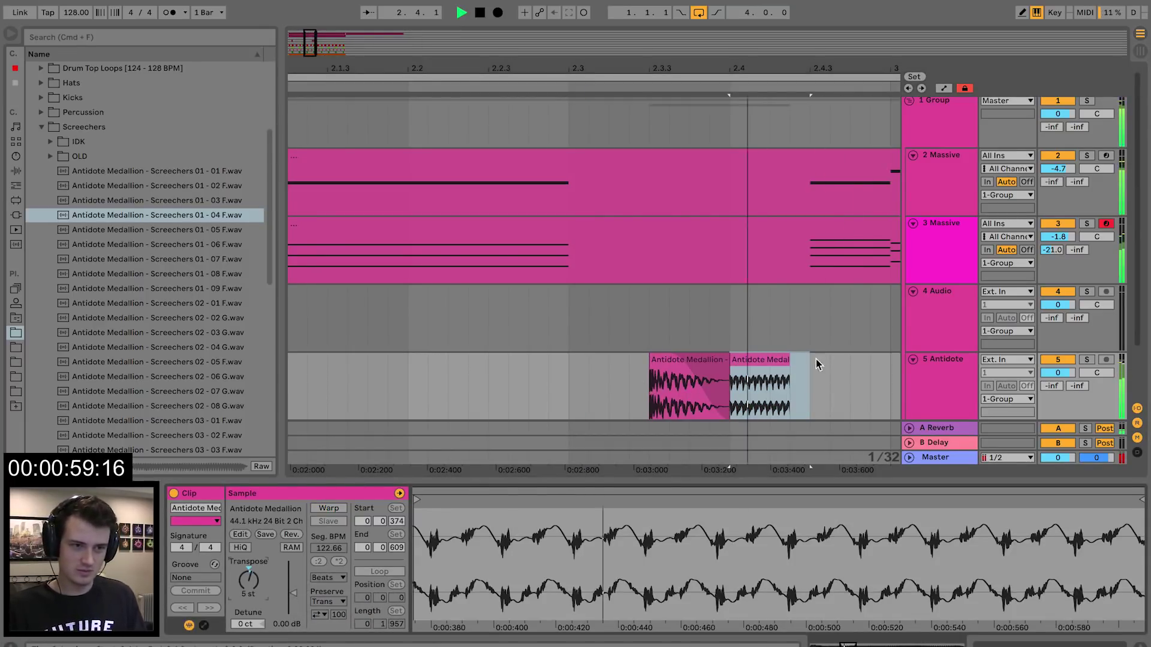
pyautogui.moveTo(789, 363)
pyautogui.mouseDown()
pyautogui.moveTo(809, 363)
pyautogui.moveTo(787, 369)
pyautogui.mouseUp()
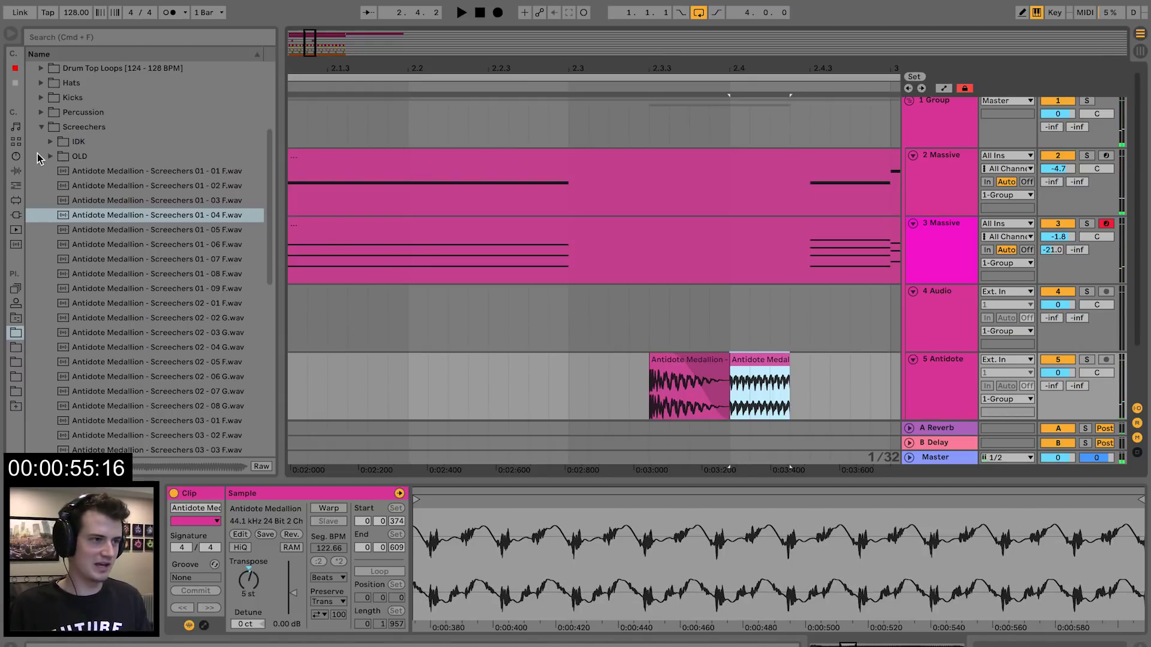
# - Open the Glitch One Shots folder in Antidote Audio - Matrix [Full Pack] and audition several of its samples
pyautogui.click(42, 127)
pyautogui.scroll(4, 39, 183)
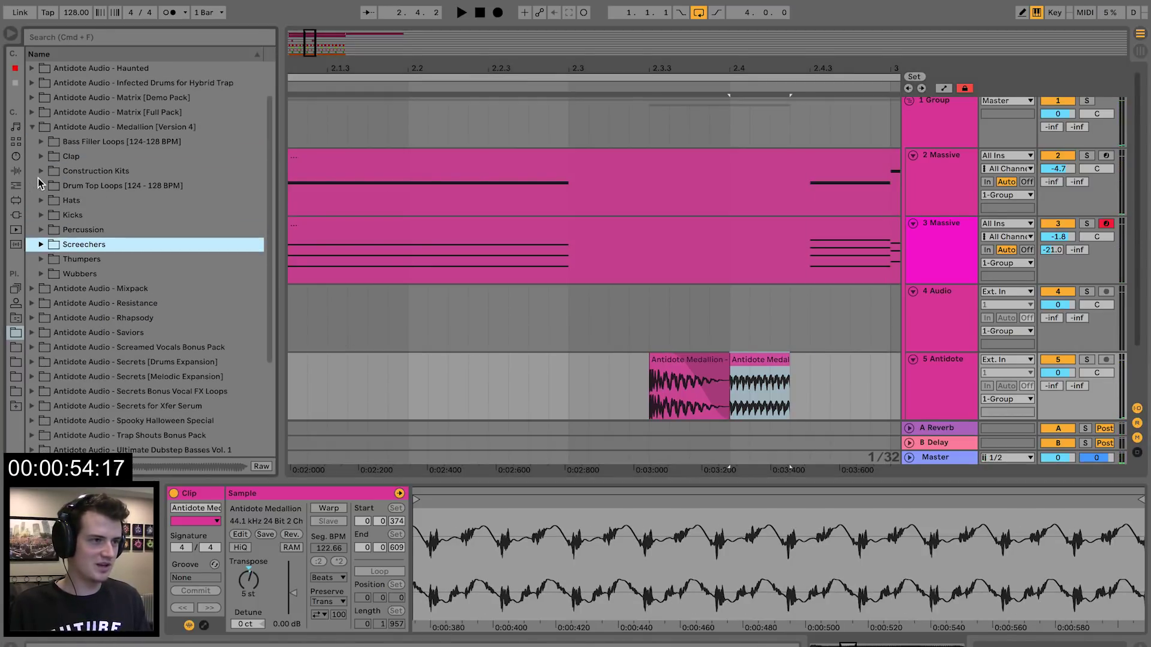
pyautogui.click(33, 127)
pyautogui.click(32, 126)
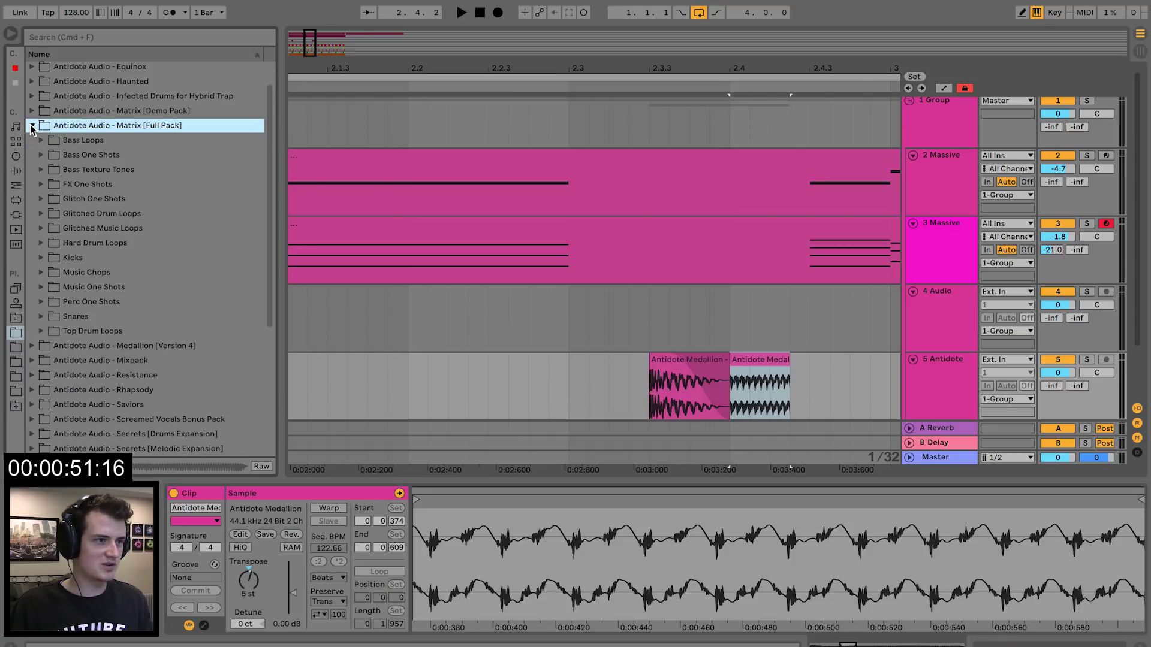
pyautogui.click(42, 199)
pyautogui.click(153, 287)
pyautogui.click(137, 332)
pyautogui.click(142, 287)
pyautogui.click(107, 303)
pyautogui.click(100, 319)
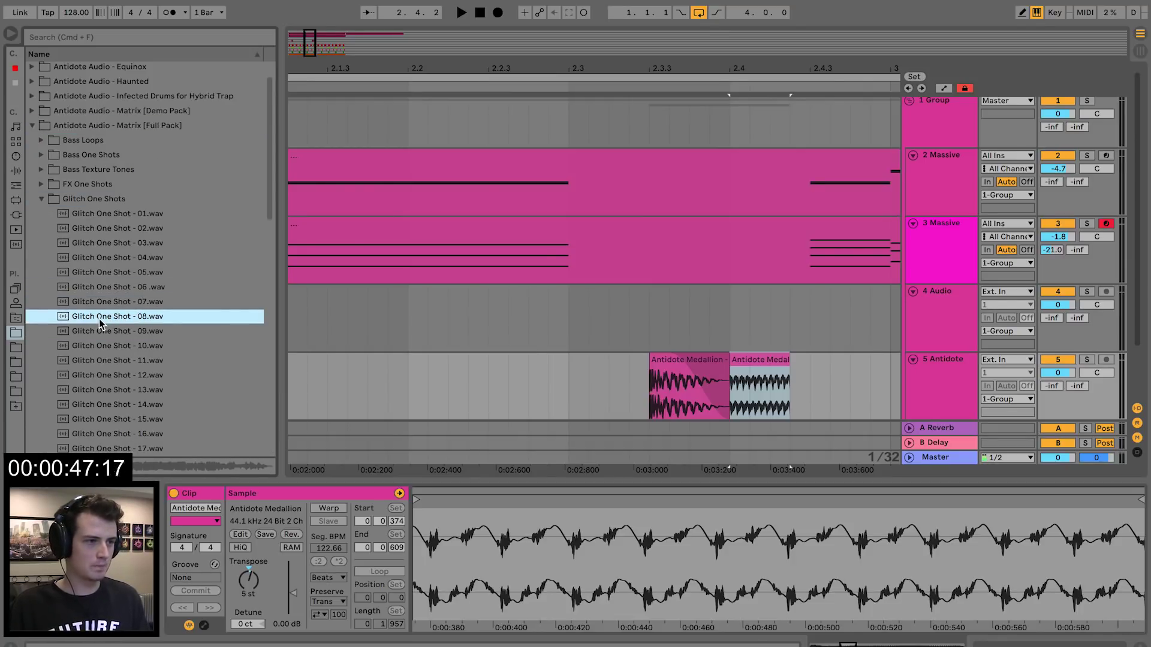
# - Place Glitch One Shot - 09 directly before the thumper clip at beat 2.3.3 and listen to the transition
pyautogui.moveTo(143, 330); pyautogui.dragTo(347, 385)
pyautogui.moveTo(539, 386)
pyautogui.mouseDown()
pyautogui.moveTo(407, 387)
pyautogui.moveTo(612, 365)
pyautogui.mouseUp()
pyautogui.click(551, 383)
pyautogui.press('space')
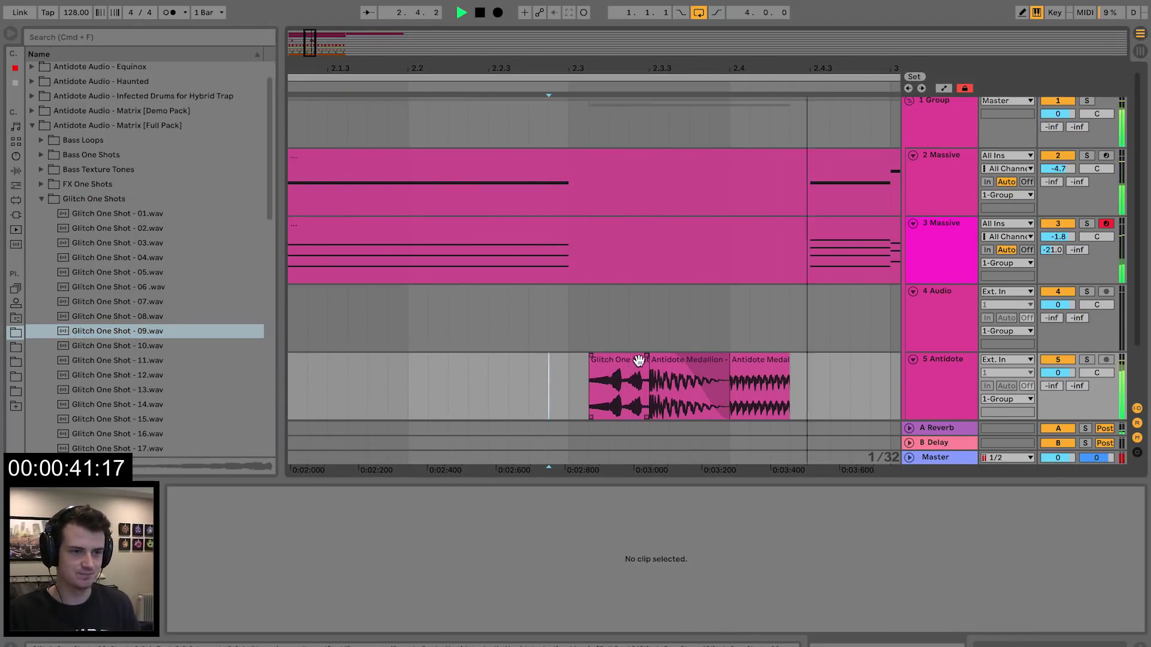
# - Move the glitch clip to beat 2.3, shorten it to a sixteenth, and shift the thumper to beat 2.3.2 directly behind it
pyautogui.click(638, 359)
pyautogui.moveTo(638, 359); pyautogui.dragTo(613, 365)
pyautogui.click(653, 365)
pyautogui.click(592, 365)
pyautogui.press('space')
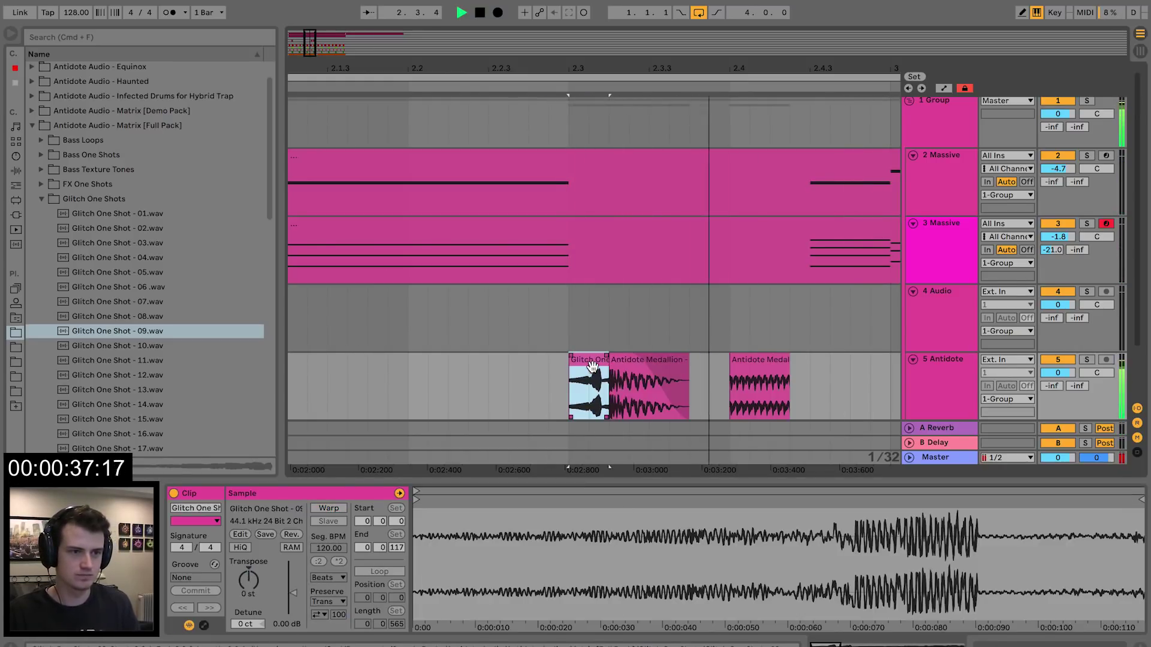
pyautogui.click(509, 383)
pyautogui.press('space')
pyautogui.press('space')
pyautogui.click(659, 364)
pyautogui.press('space')
# - Move the screecher clip out of the way and duplicate the thumper clip directly behind itself at beat 2.3.4
pyautogui.click(760, 365)
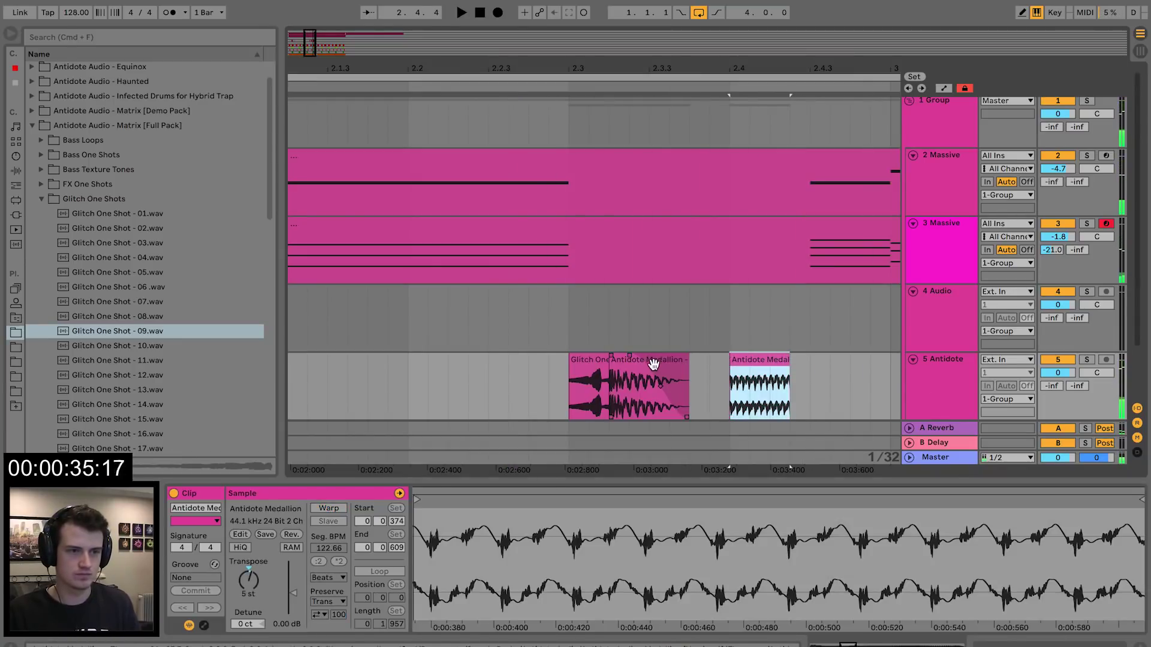
pyautogui.moveTo(743, 364); pyautogui.dragTo(854, 374)
pyautogui.hscroll(3, 803, 371)
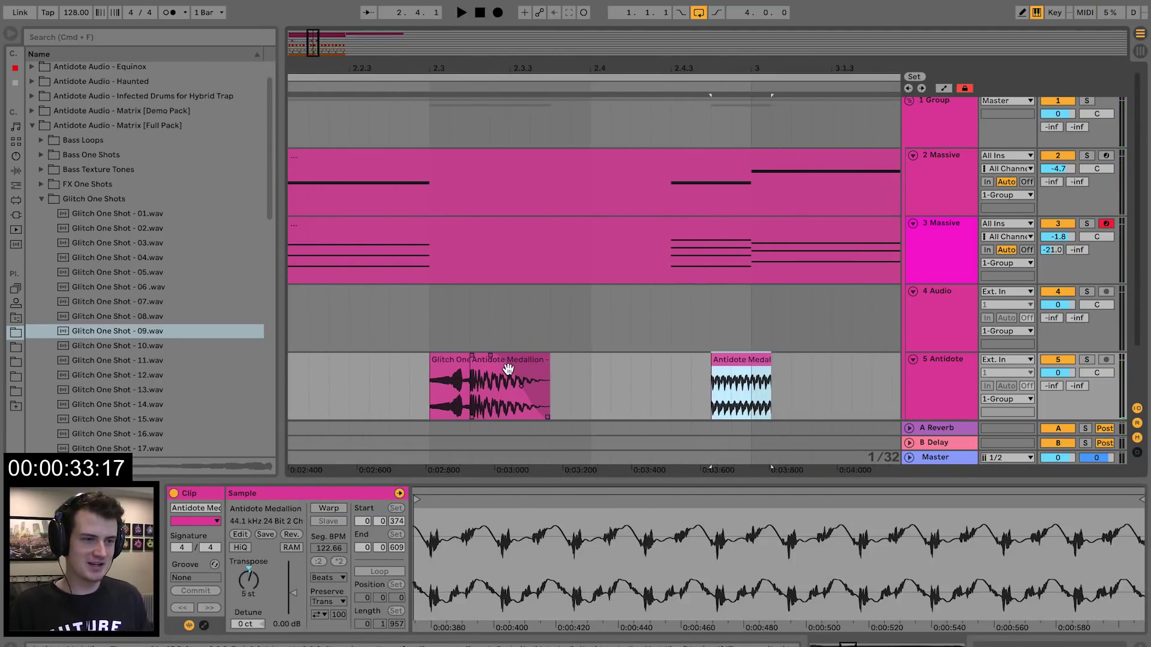
pyautogui.click(508, 361)
pyautogui.press('super+d')
pyautogui.click(383, 362)
pyautogui.press('space')
# - Move the screecher clip back to beat 2.4, set its gain to 4.31 dB and end it just before beat 2.4.3
pyautogui.moveTo(732, 359); pyautogui.dragTo(670, 365)
pyautogui.click(440, 357)
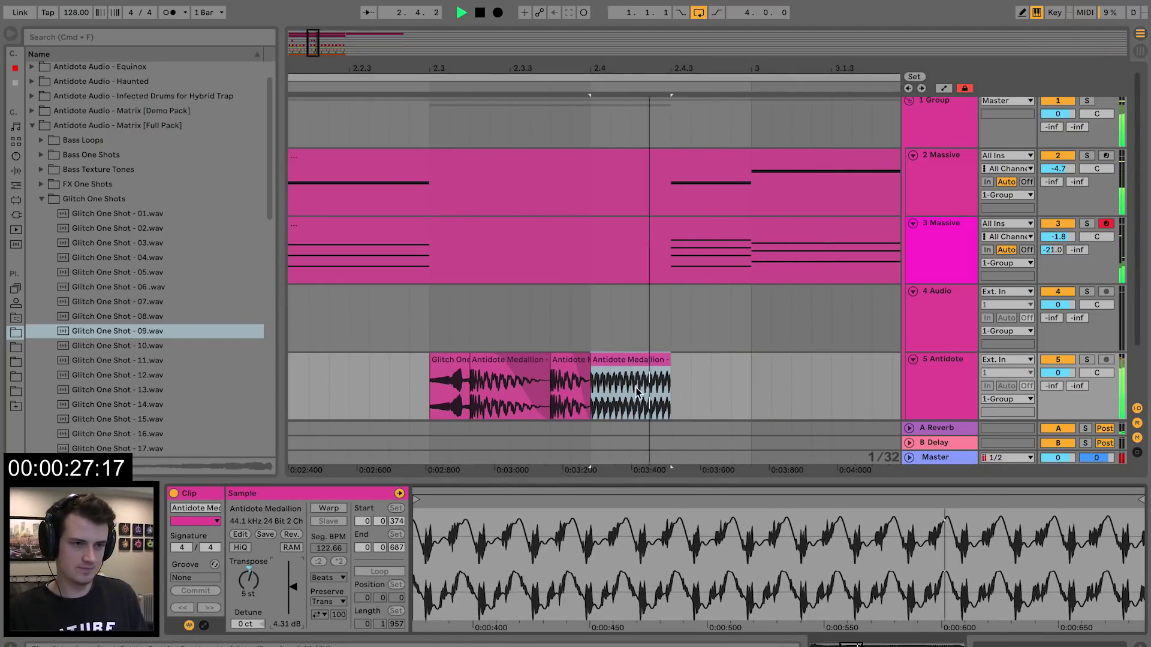
pyautogui.moveTo(669, 365); pyautogui.dragTo(656, 365)
# - Place Glitch One Shot - 05 at beat 2.4 on the empty audio track, cut it to a 1/32 note with a fade-out, and listen
pyautogui.click(178, 288)
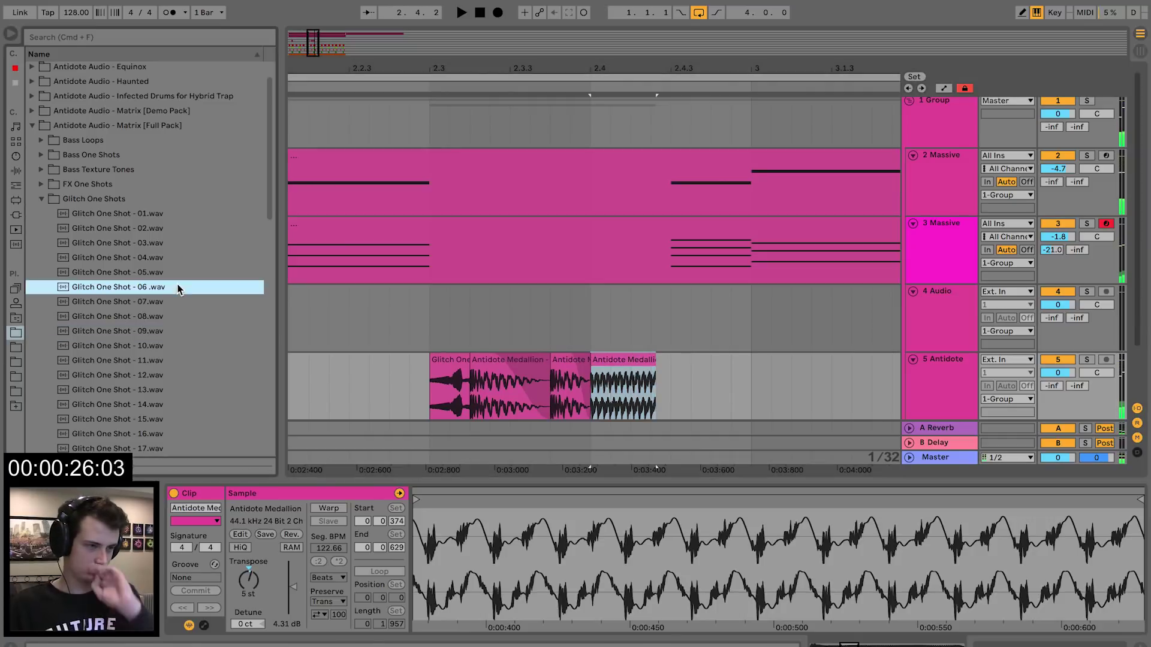
pyautogui.click(144, 273)
pyautogui.moveTo(144, 272); pyautogui.dragTo(594, 327)
pyautogui.click(610, 314)
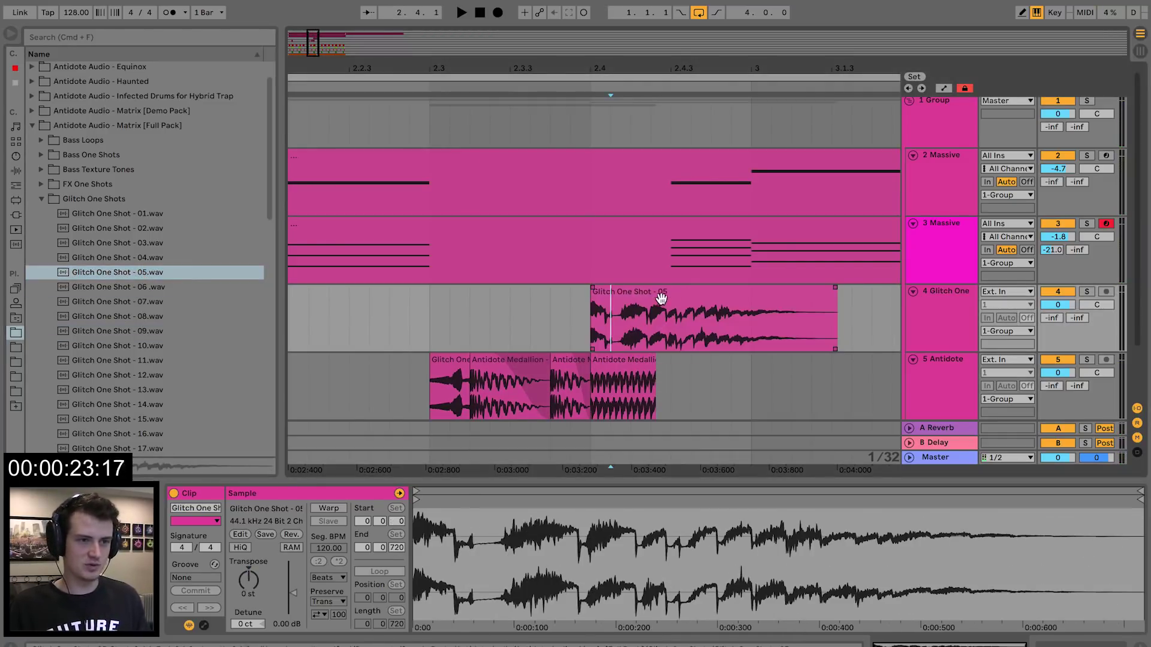
pyautogui.press('super+e')
pyautogui.press('XF86AudioRaiseVolume')
pyautogui.press('Delete')
pyautogui.moveTo(607, 289); pyautogui.dragTo(580, 290)
pyautogui.press('space')
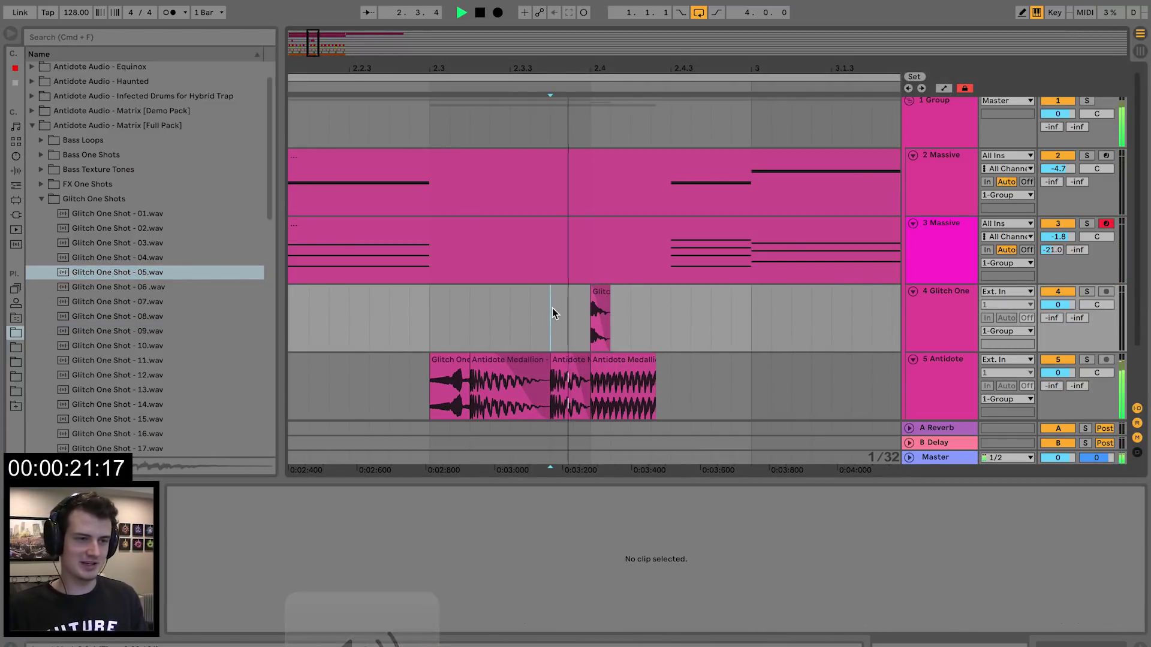
# - Copy the short Glitch One Shot - 05 clip to beat 2.4.2 on the same track
pyautogui.click(602, 305)
pyautogui.press('super+c')
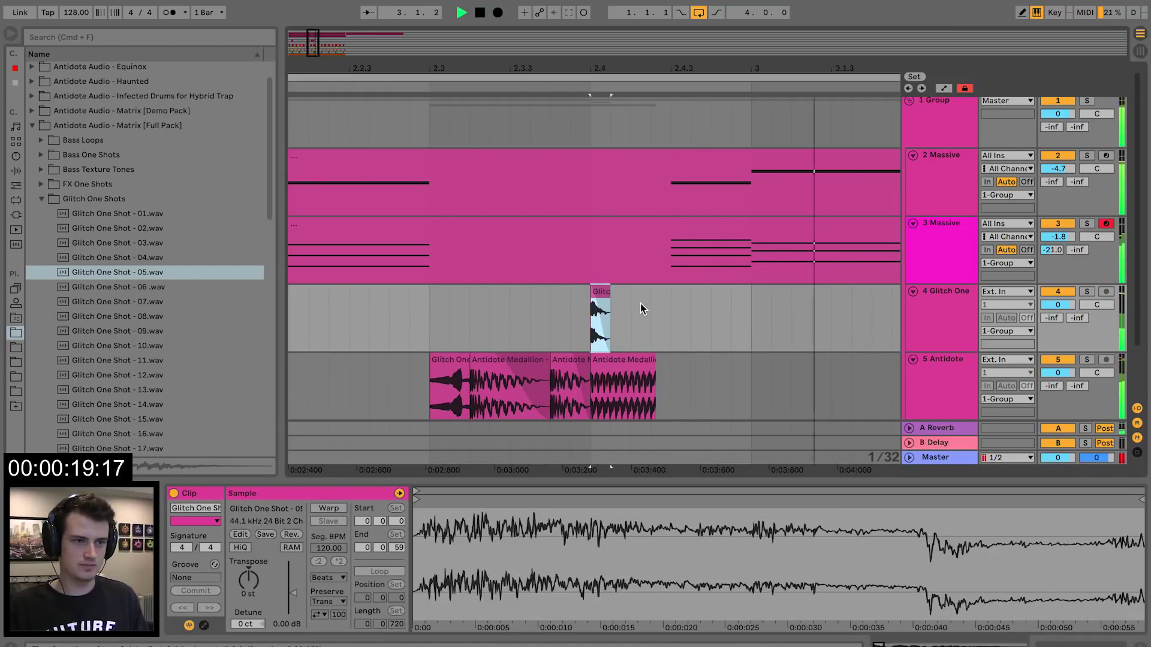
pyautogui.click(637, 303)
pyautogui.press('super+v')
pyautogui.click(580, 303)
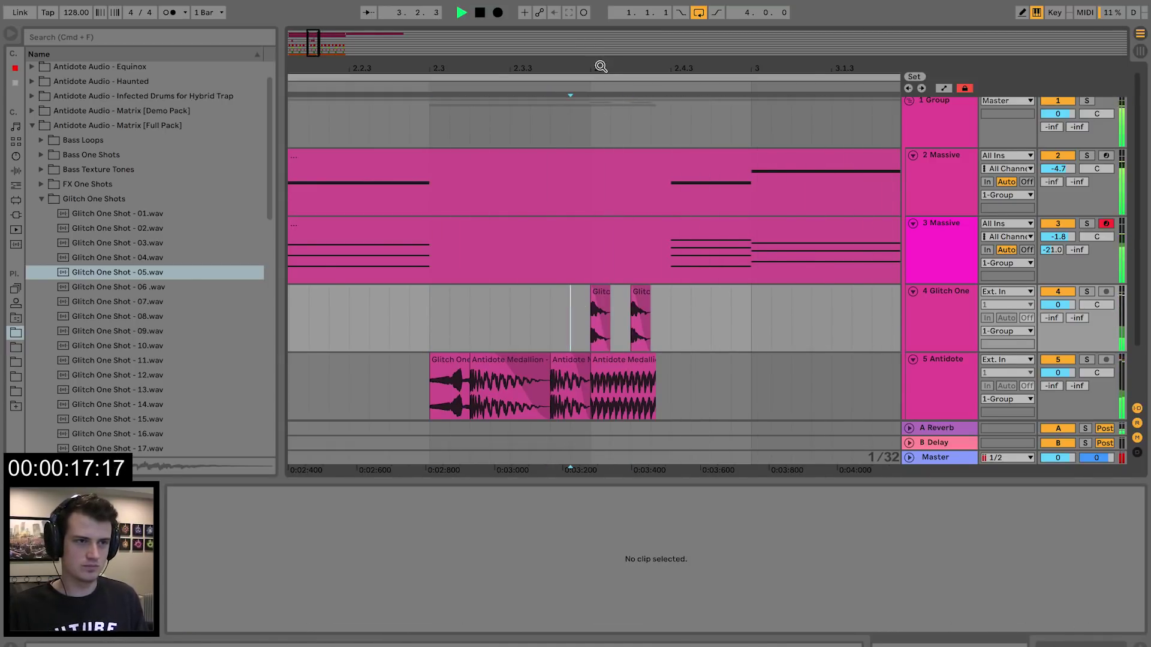
# - Place Glitch One Shot - 01 at beat 3.2 on the Antidote track and listen through the following section
pyautogui.moveTo(598, 66); pyautogui.dragTo(601, 37)
pyautogui.hscroll(2, 606, 107)
pyautogui.press('space')
pyautogui.click(106, 218)
pyautogui.moveTo(102, 217)
pyautogui.mouseDown()
pyautogui.moveTo(596, 380)
pyautogui.moveTo(671, 386)
pyautogui.mouseUp()
pyautogui.click(629, 390)
pyautogui.press('space')
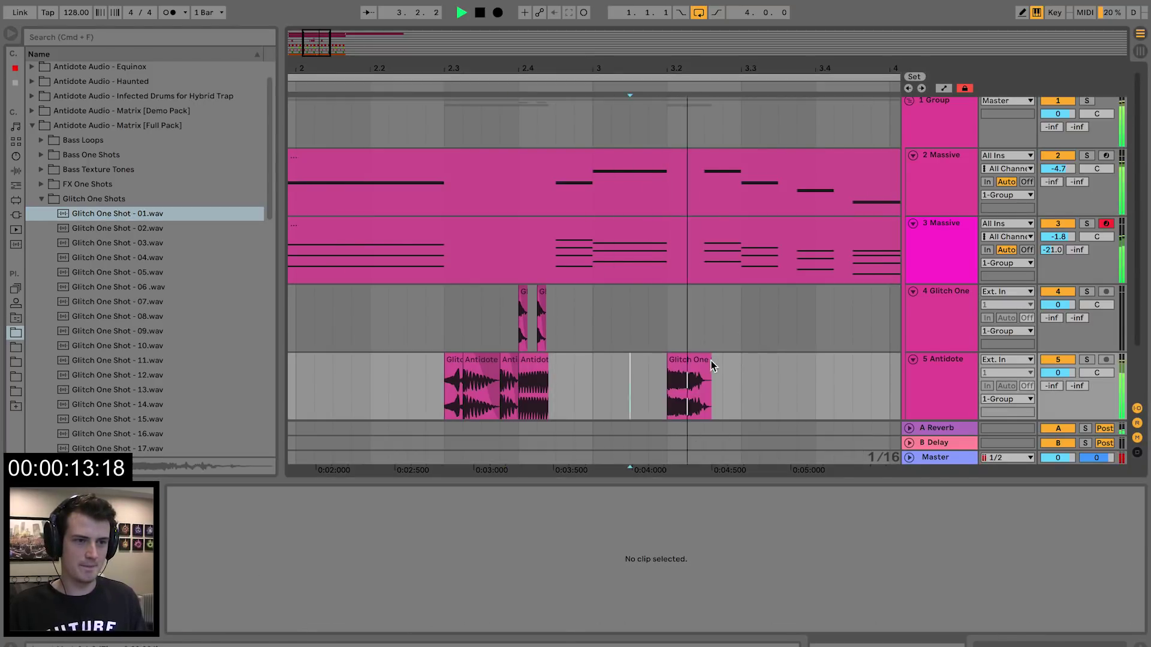
pyautogui.click(706, 365)
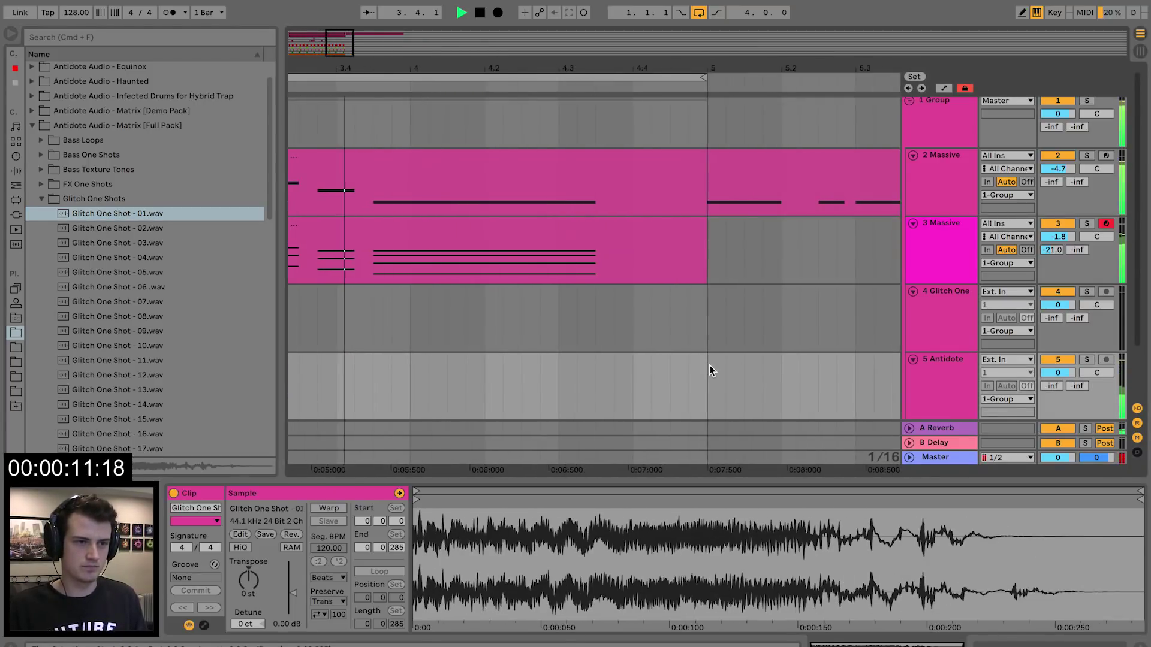
pyautogui.press('space')
# - Place Bass Stab - 06 F from Bass One Shots at beat 4.3.3 on the Antidote track and shorten it to end at beat 4.4
pyautogui.click(41, 199)
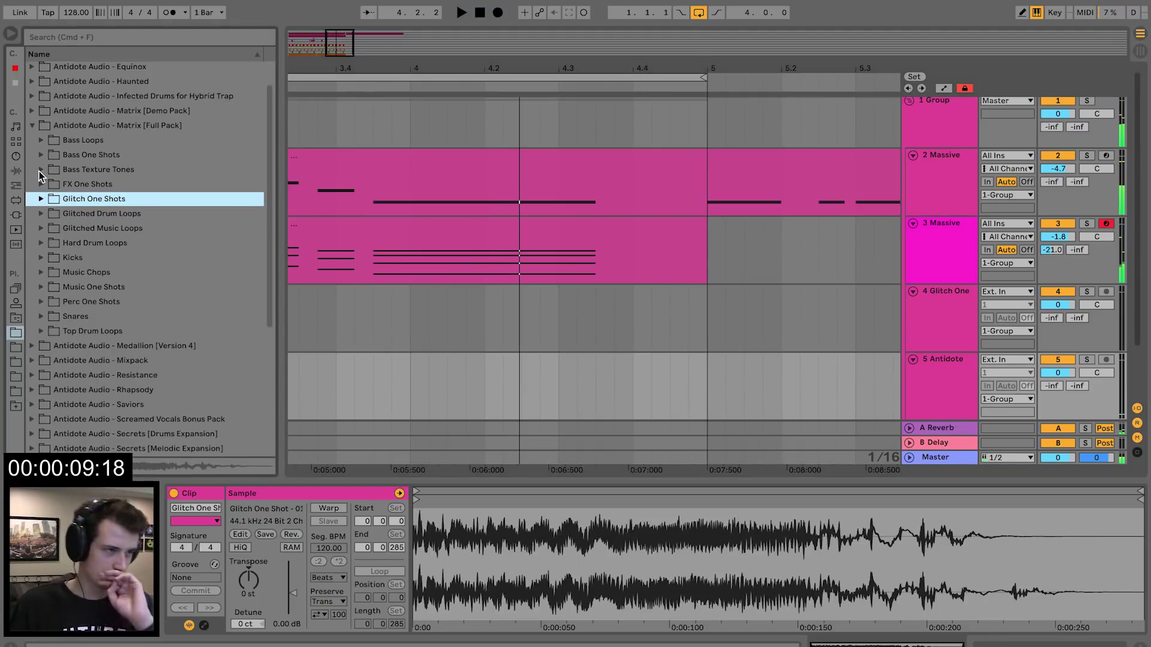
pyautogui.click(40, 155)
pyautogui.moveTo(90, 243); pyautogui.dragTo(598, 396)
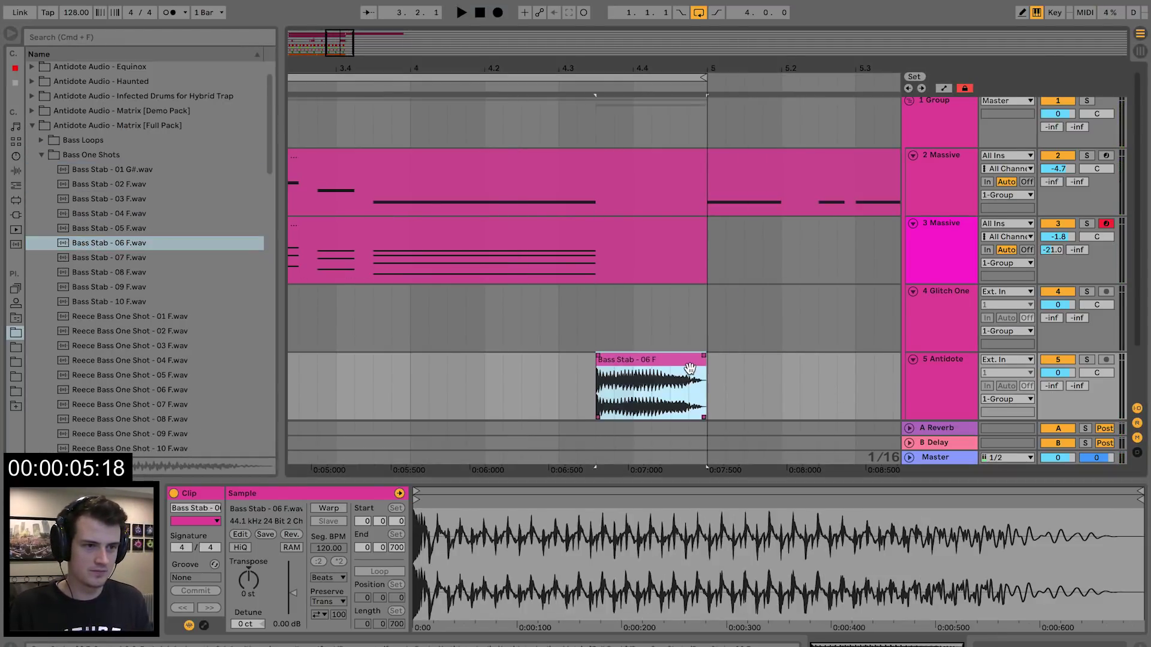
pyautogui.moveTo(700, 365); pyautogui.dragTo(632, 364)
# - Duplicate the shortened bass stab twice so that the three clips fill the space up to bar 5
pyautogui.click(608, 361)
pyautogui.press('super+d')
pyautogui.press('super+d')
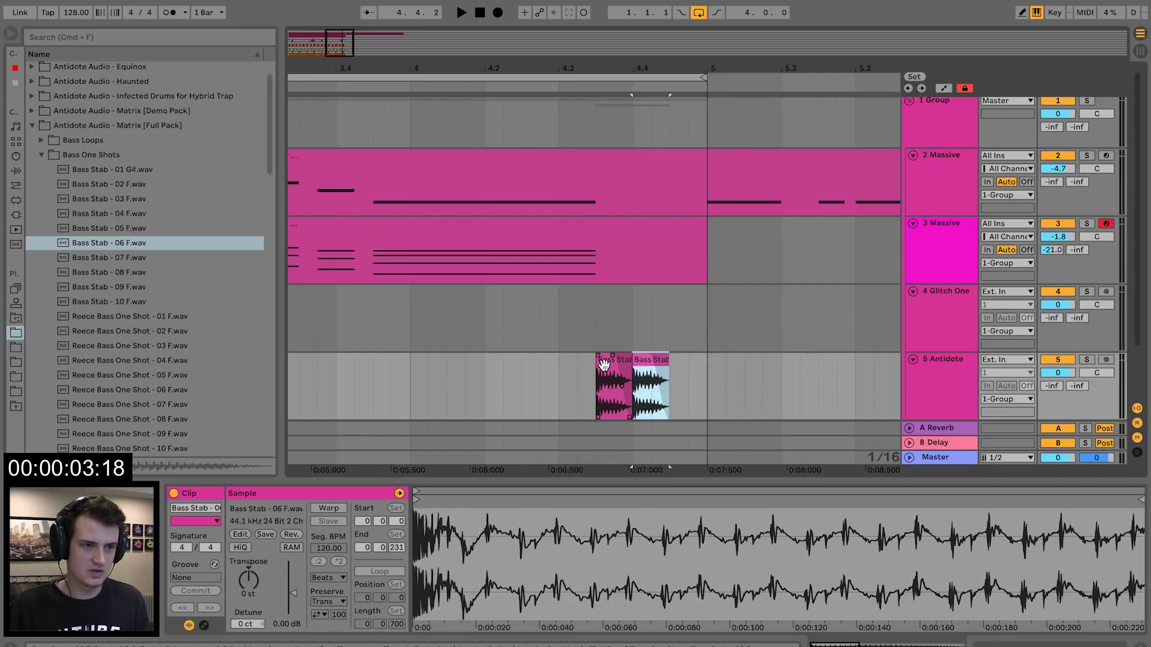
pyautogui.click(565, 373)
pyautogui.click(687, 362)
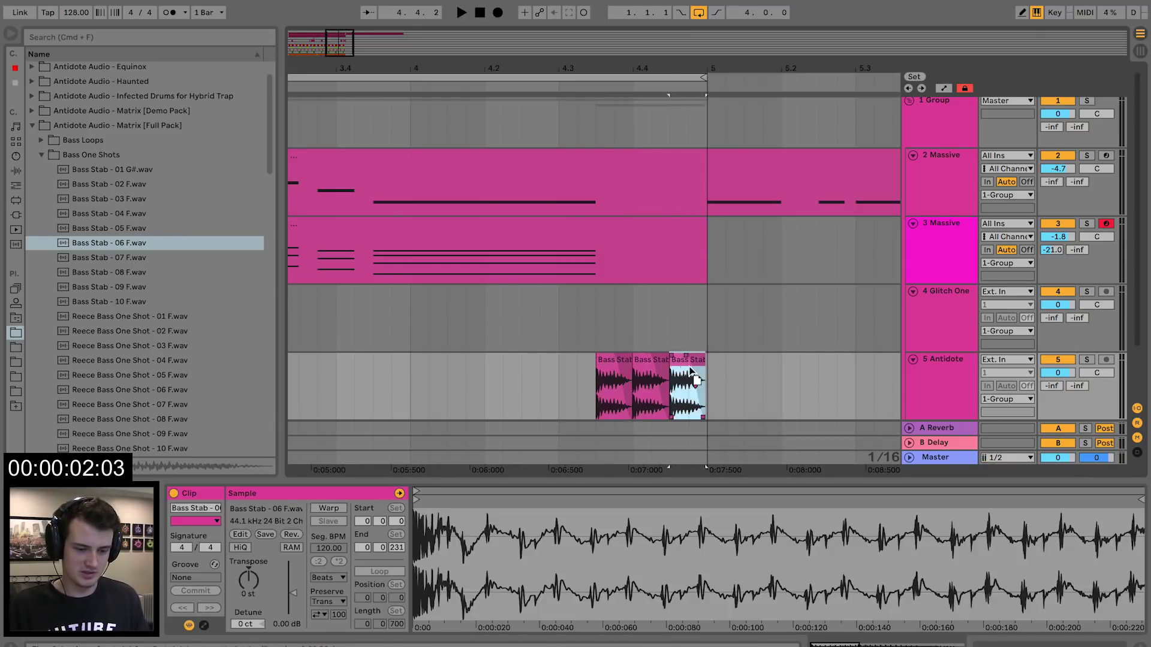
pyautogui.click(563, 368)
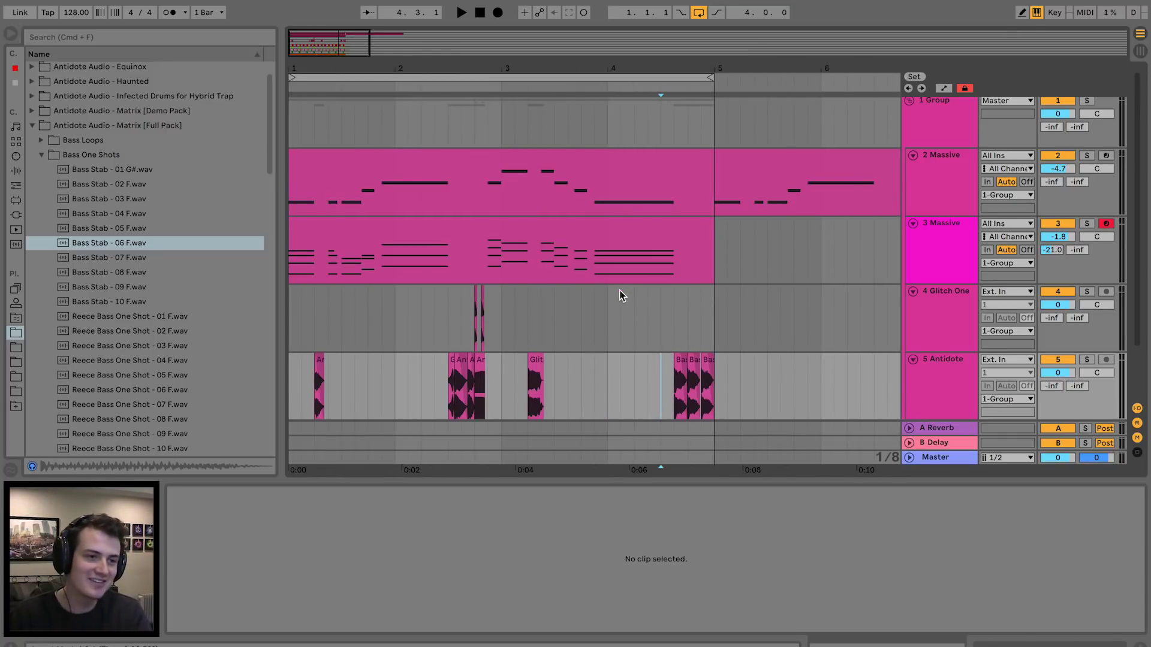
pyautogui.scroll(-3, 618, 290)
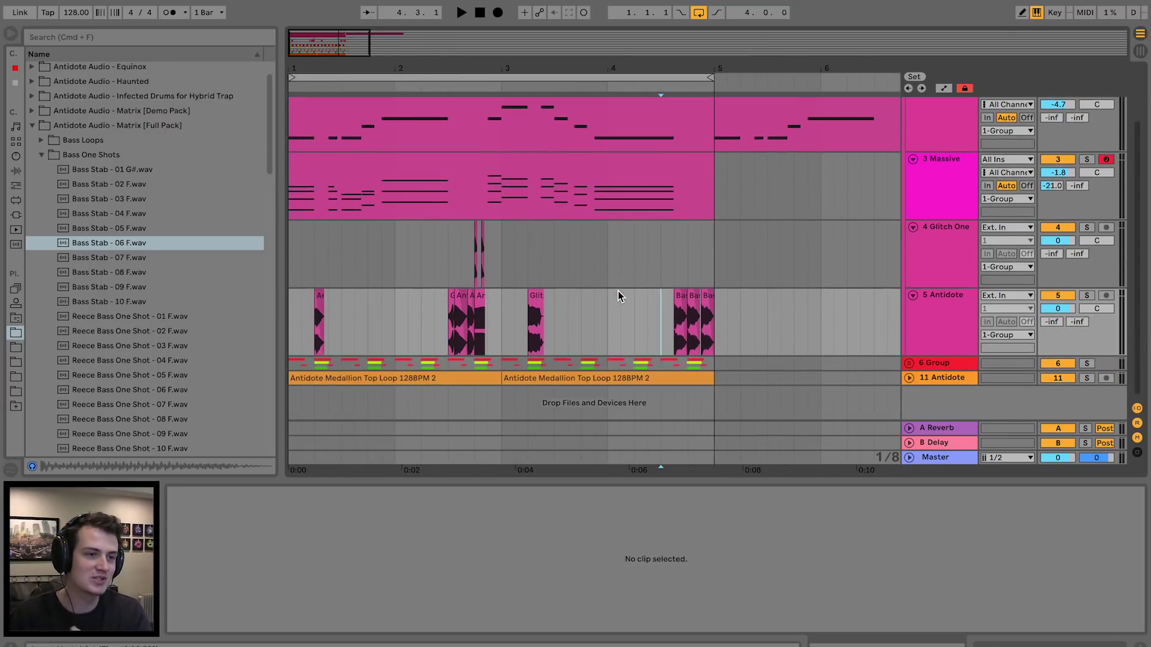
pyautogui.scroll(3, 617, 292)
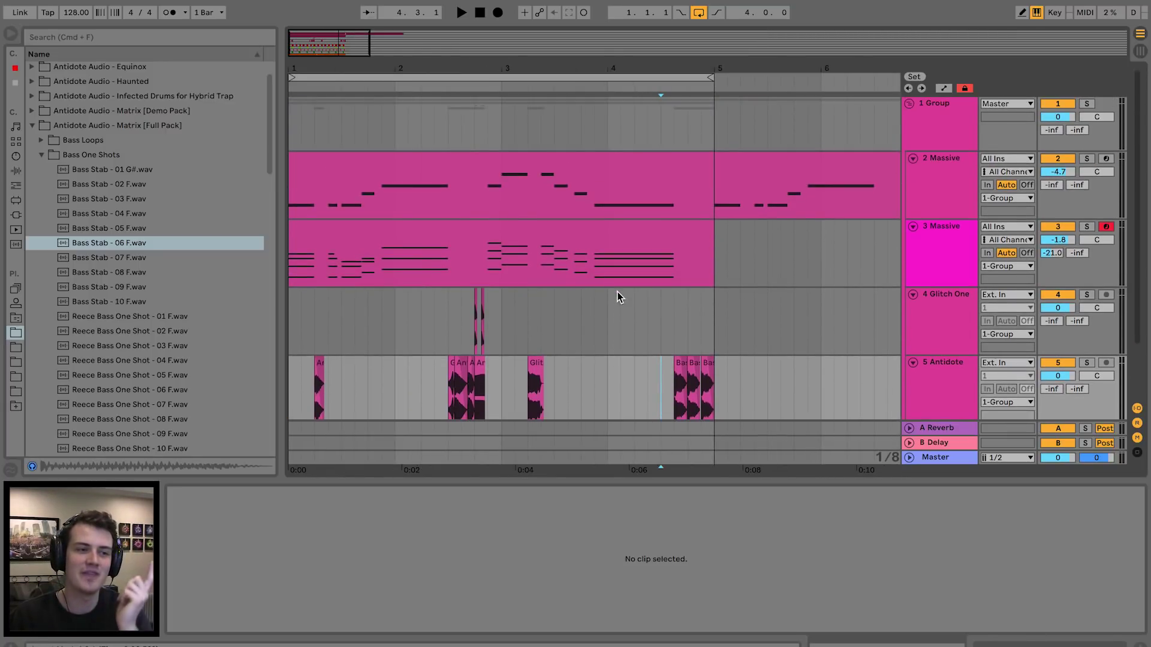
pyautogui.scroll(-3, 618, 293)
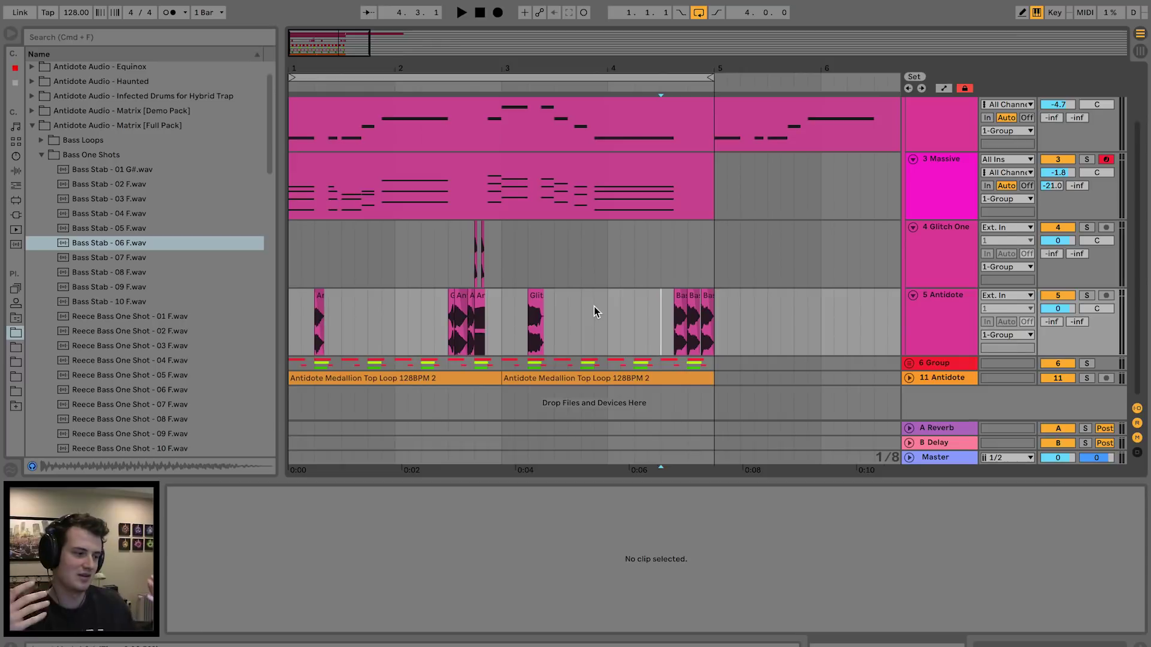
# - Solo the 2 Massive track, add an EQ Eight after its Saturator and play it back
pyautogui.doubleClick(484, 150)
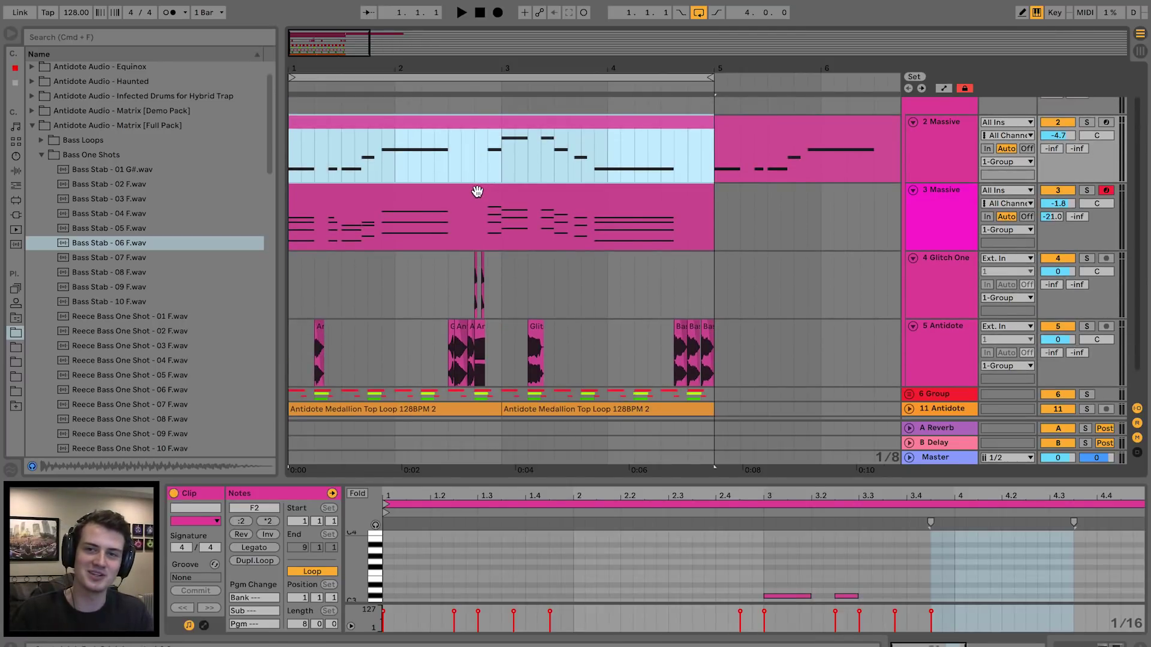
pyautogui.press('space')
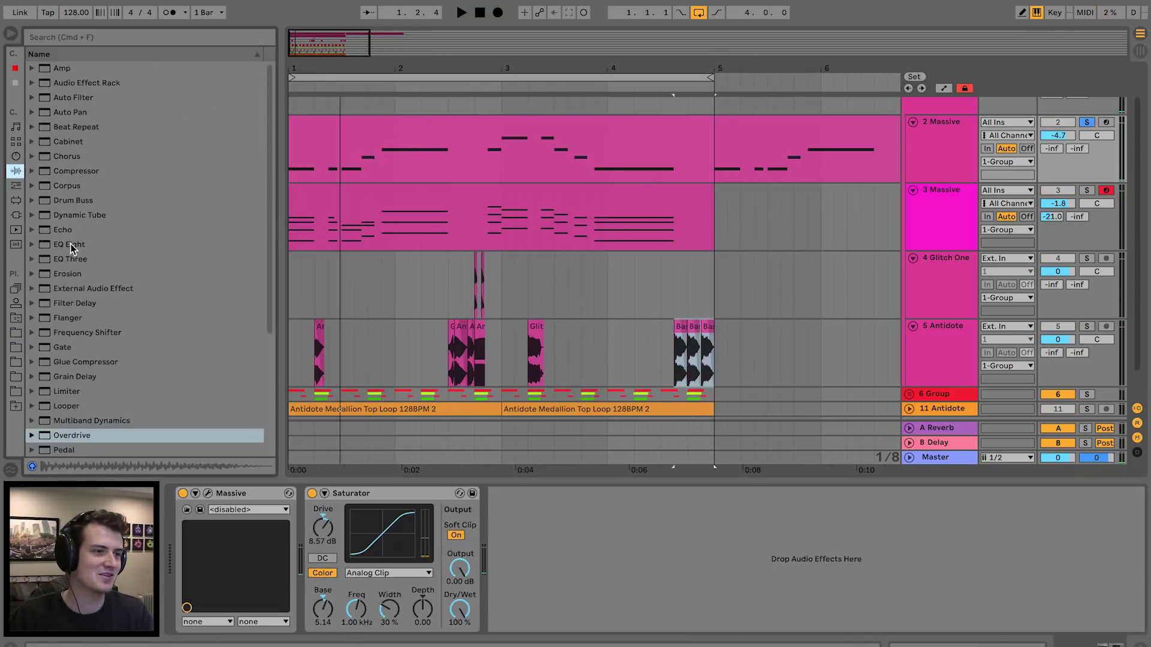
pyautogui.moveTo(71, 247); pyautogui.dragTo(494, 149)
pyautogui.press('space')
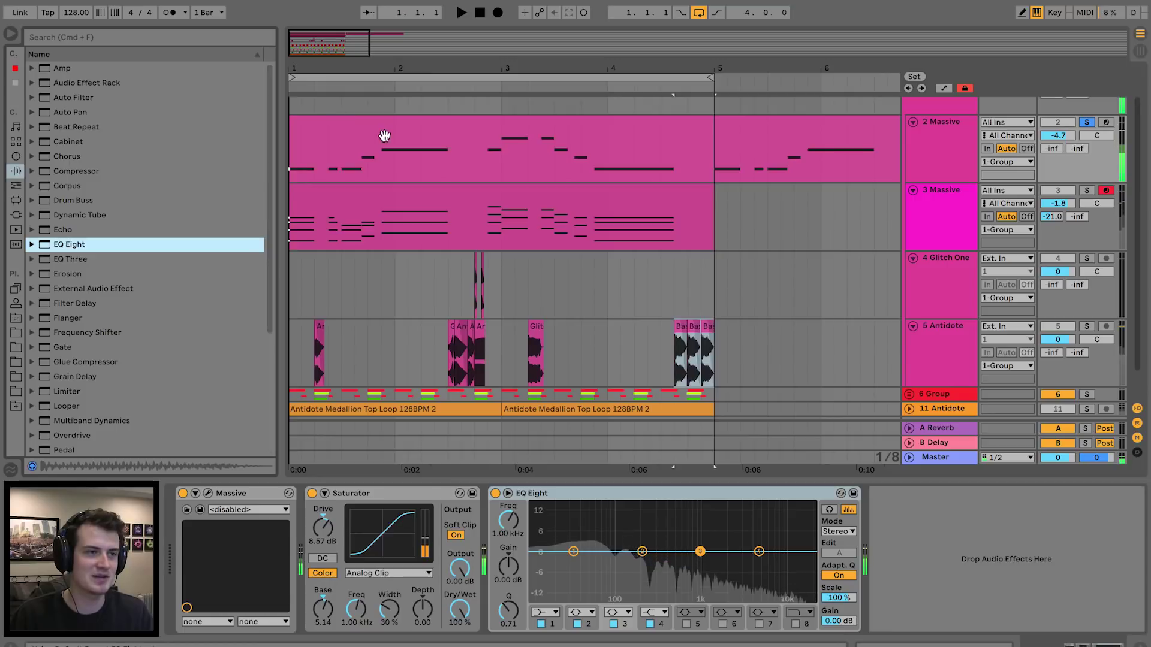
# - Cut EQ Eight bands 2 and 3 on the 2 Massive track and set band 4 to 4.95 kHz at -1.86 dB during playback
pyautogui.click(383, 133)
pyautogui.press('space')
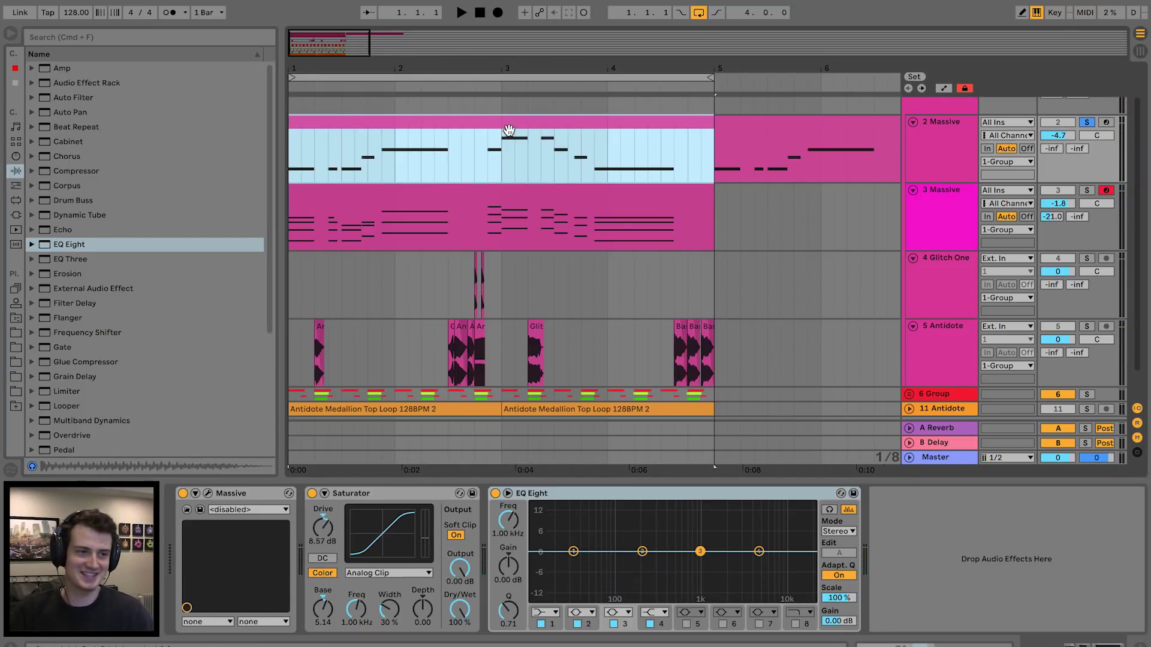
pyautogui.press('space')
pyautogui.moveTo(642, 551); pyautogui.dragTo(758, 557)
# - Solo and duplicate the 3 Massive chord track, and replace the instrument on the copy with Serum
pyautogui.click(1087, 190)
pyautogui.click(953, 209)
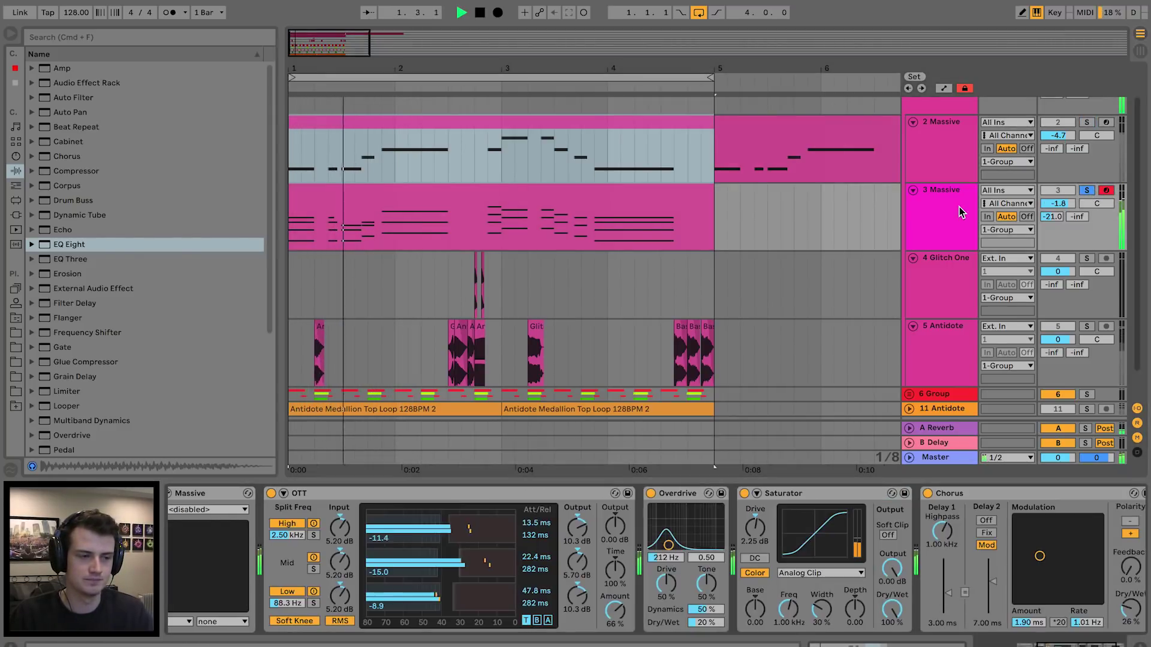
pyautogui.press('super+d')
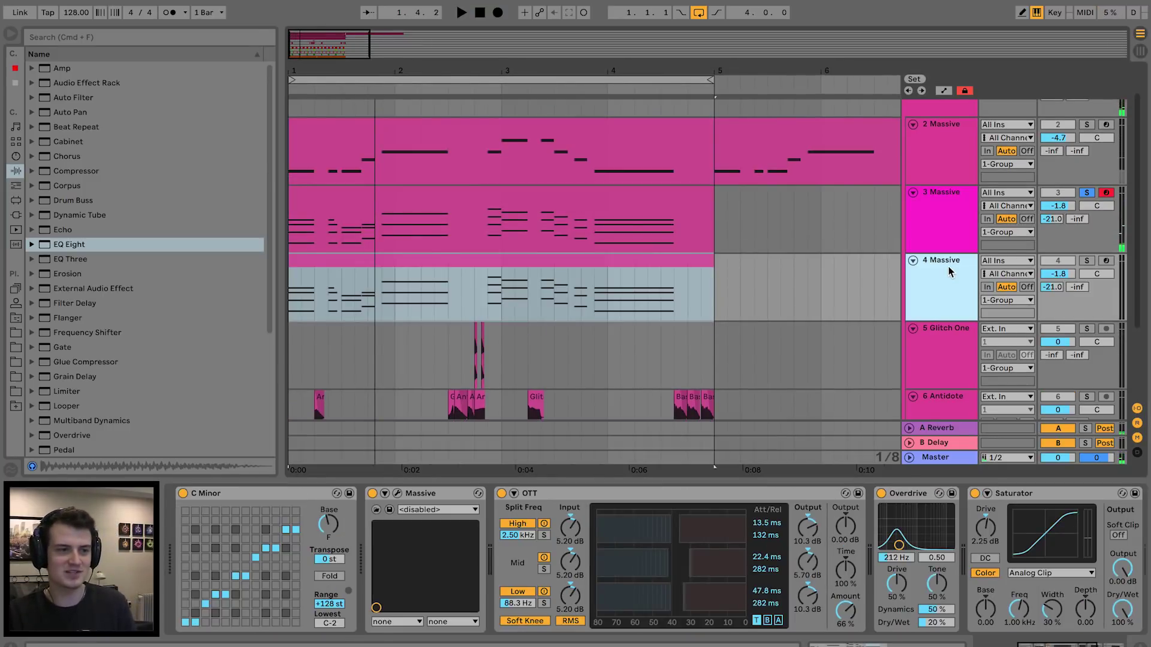
pyautogui.click(16, 215)
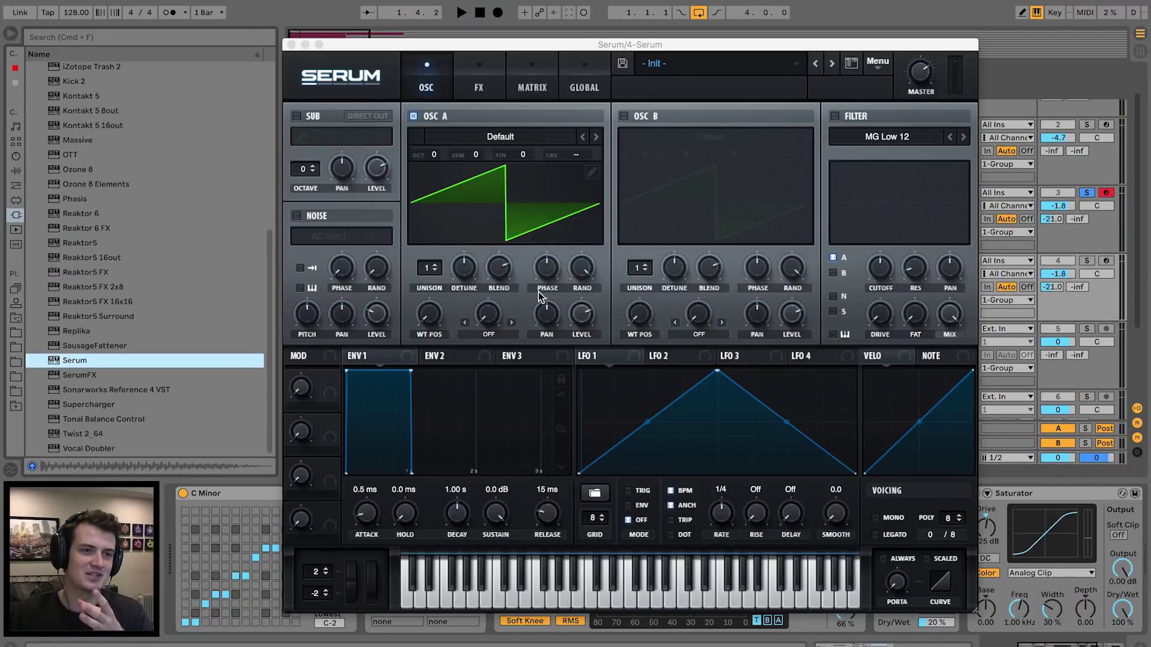
pyautogui.click(672, 65)
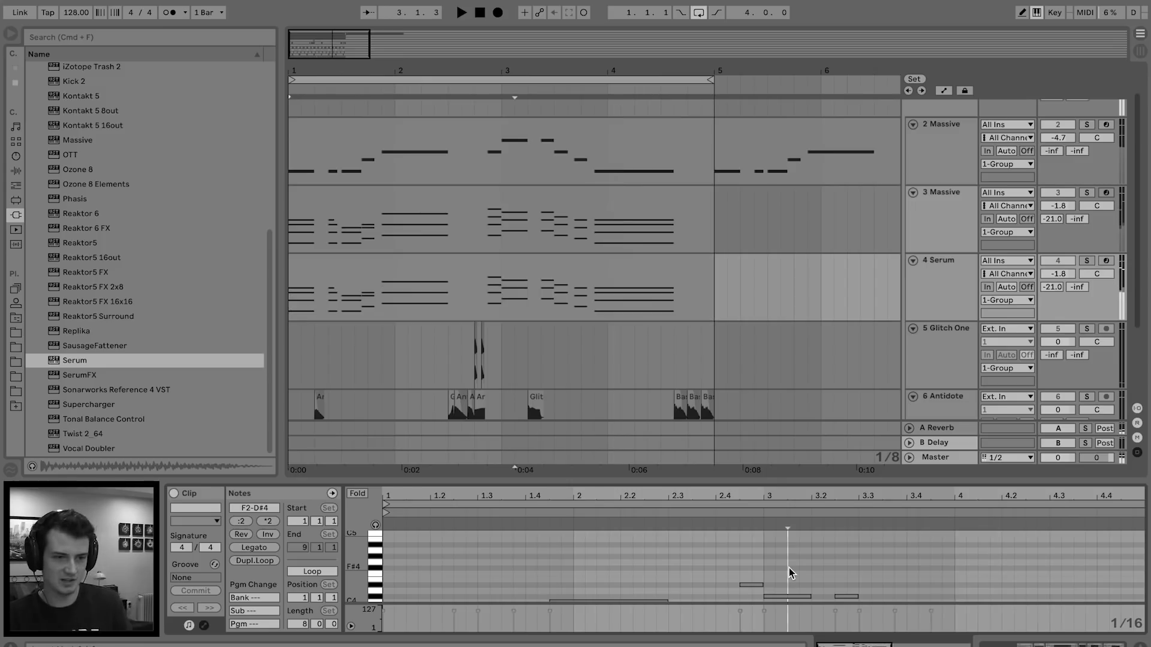
# - Transpose all notes in the Serum clip up one octave and play the result
pyautogui.press('super+a')
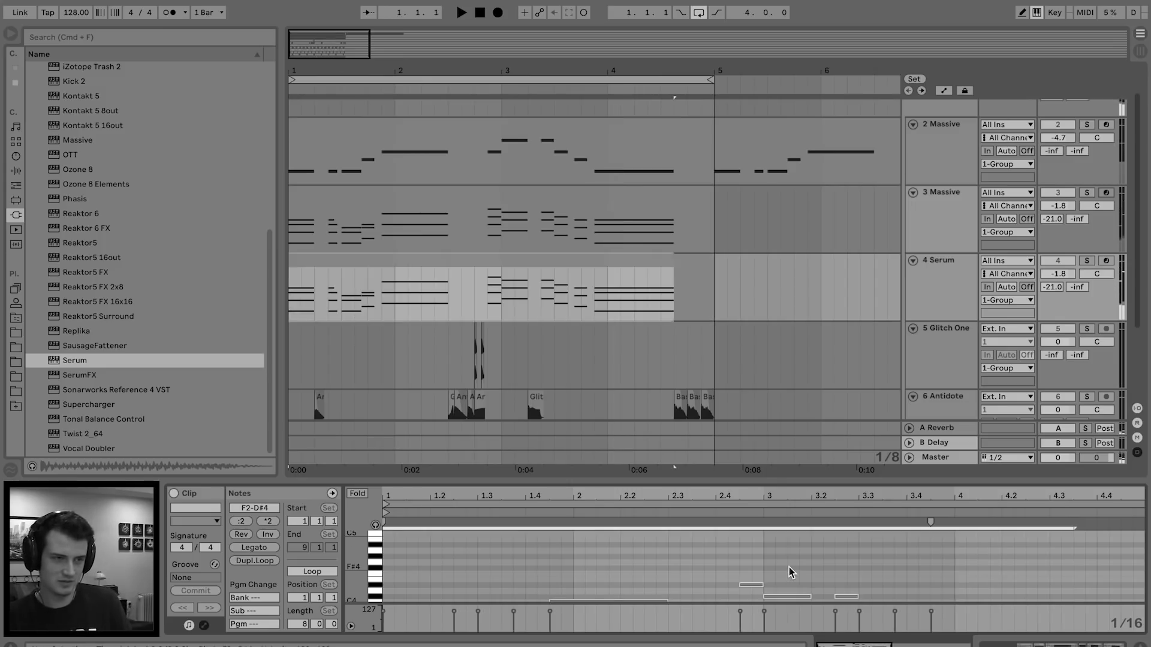
pyautogui.hotkey('shift', 'Up')
pyautogui.press('space')
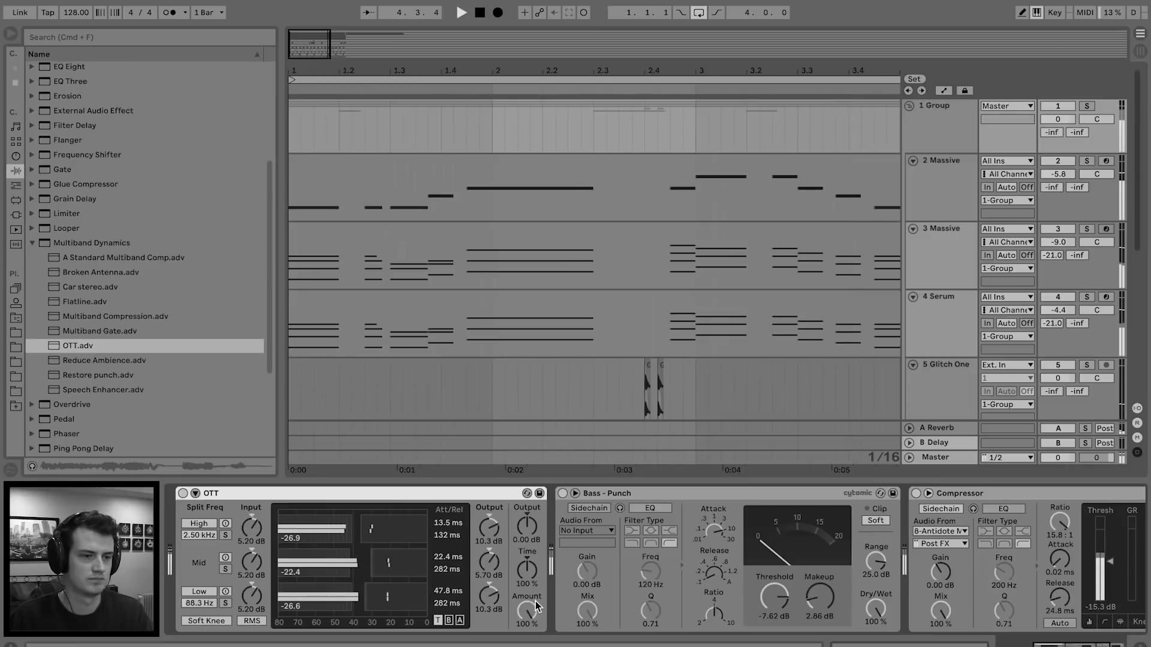
# - Set the OTT amount on the 1 Group to 28% and automate a dip in the Frequency Shifter's Coarse value near beat 2.3
pyautogui.moveTo(531, 608); pyautogui.dragTo(531, 644)
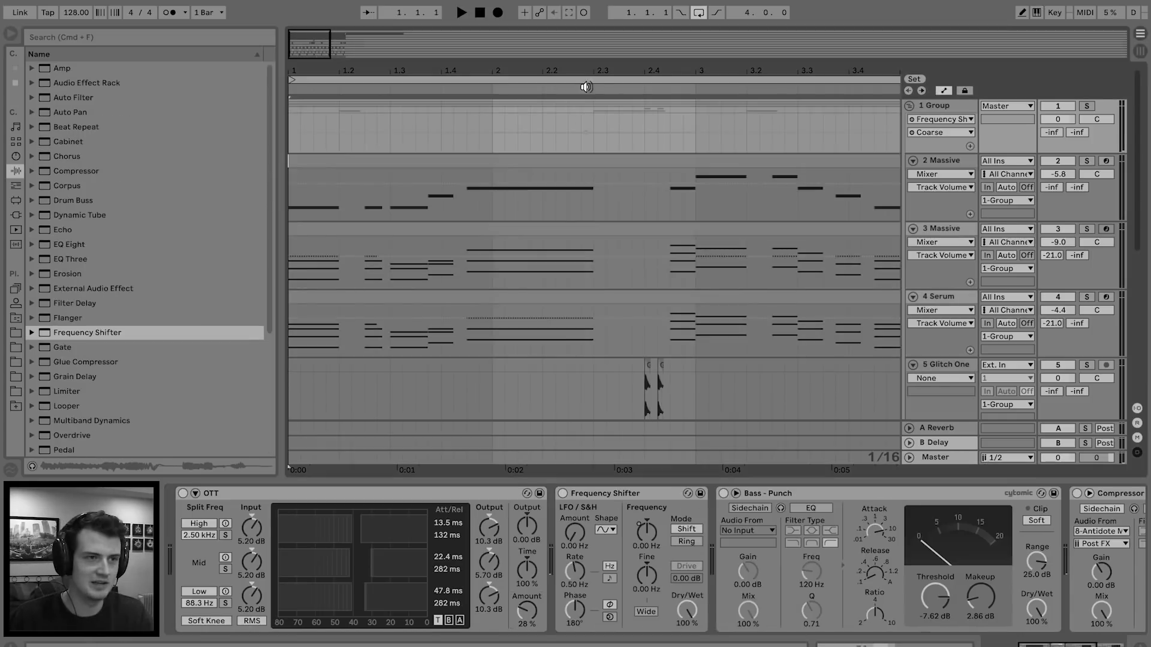
pyautogui.scroll(2, 598, 133)
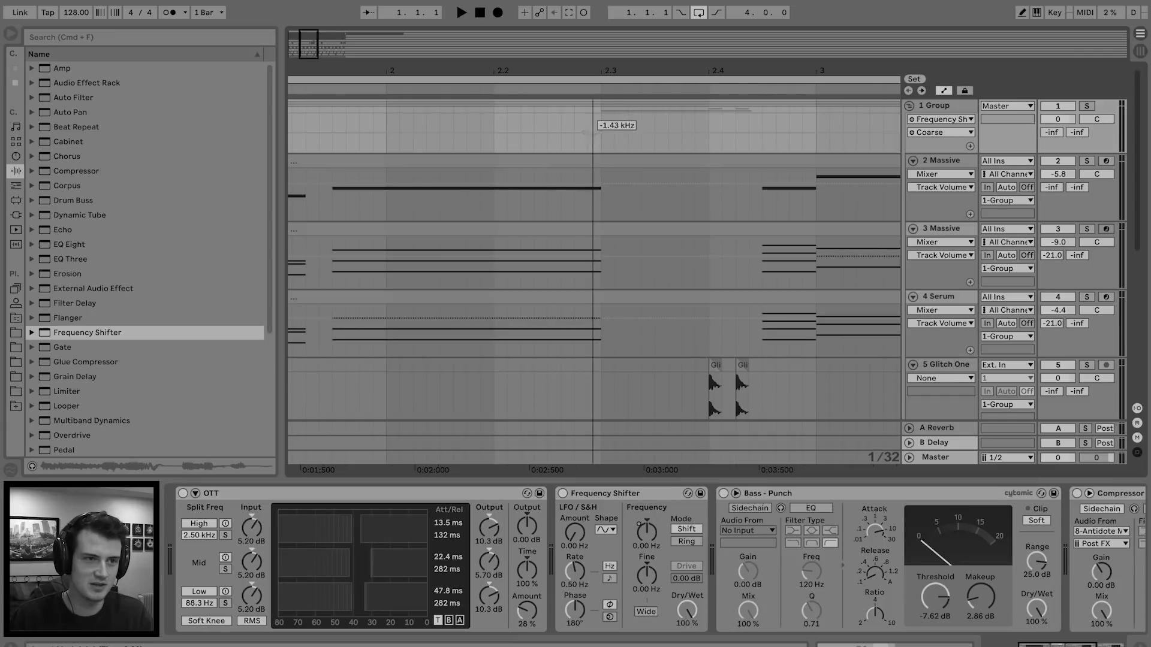
pyautogui.press('space')
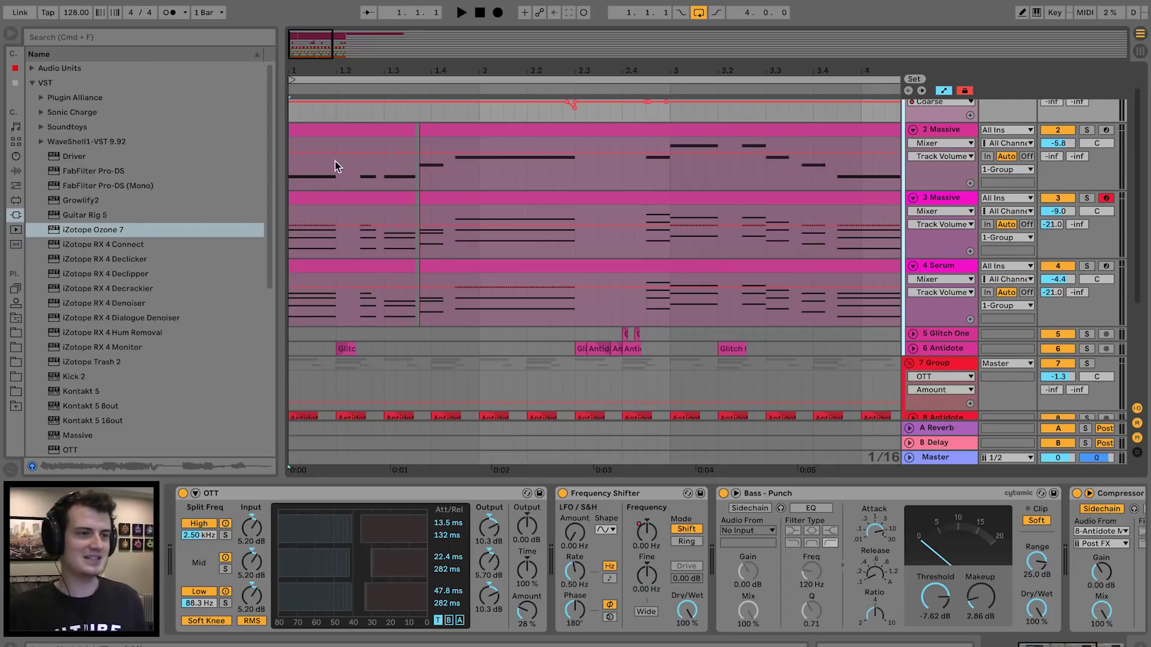
# - Play the arrangement from bar 1 and listen through the four-bar loop with all layers and fills
pyautogui.scroll(2, 337, 170)
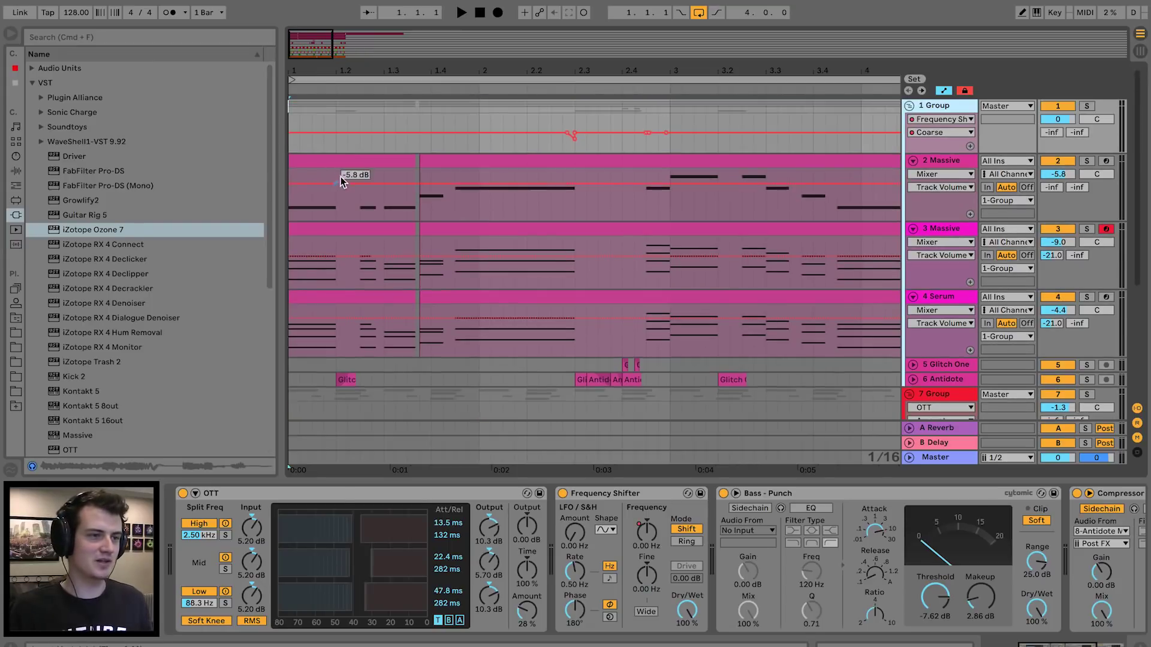
pyautogui.click(306, 158)
pyautogui.press('space')
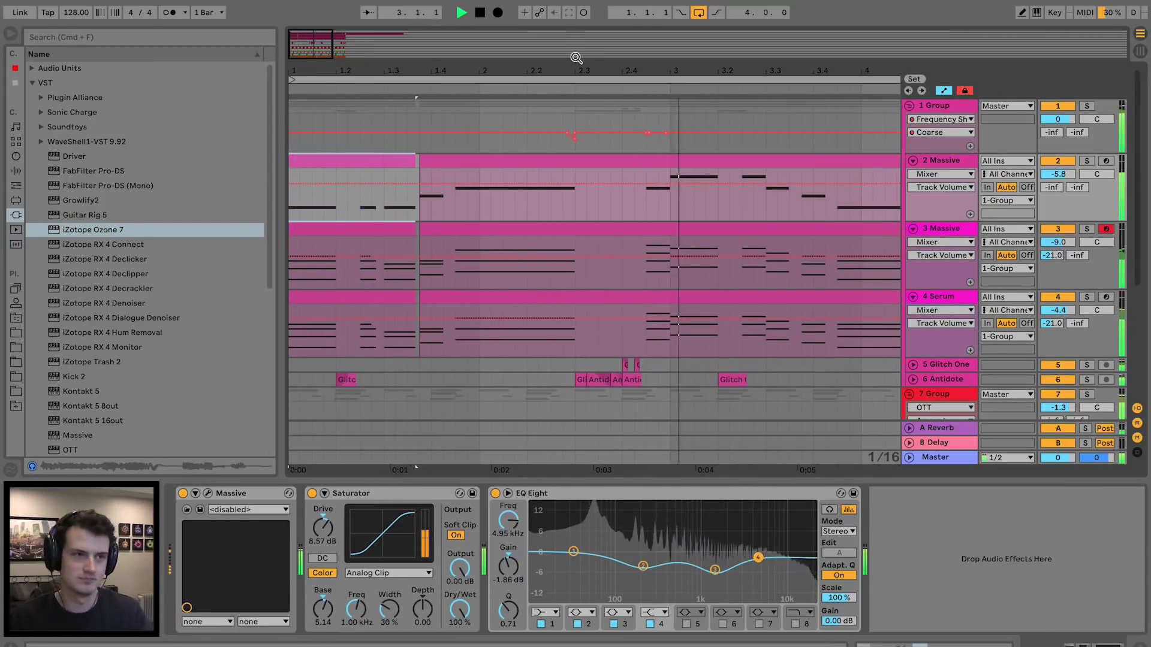
pyautogui.moveTo(473, 71); pyautogui.dragTo(472, 64)
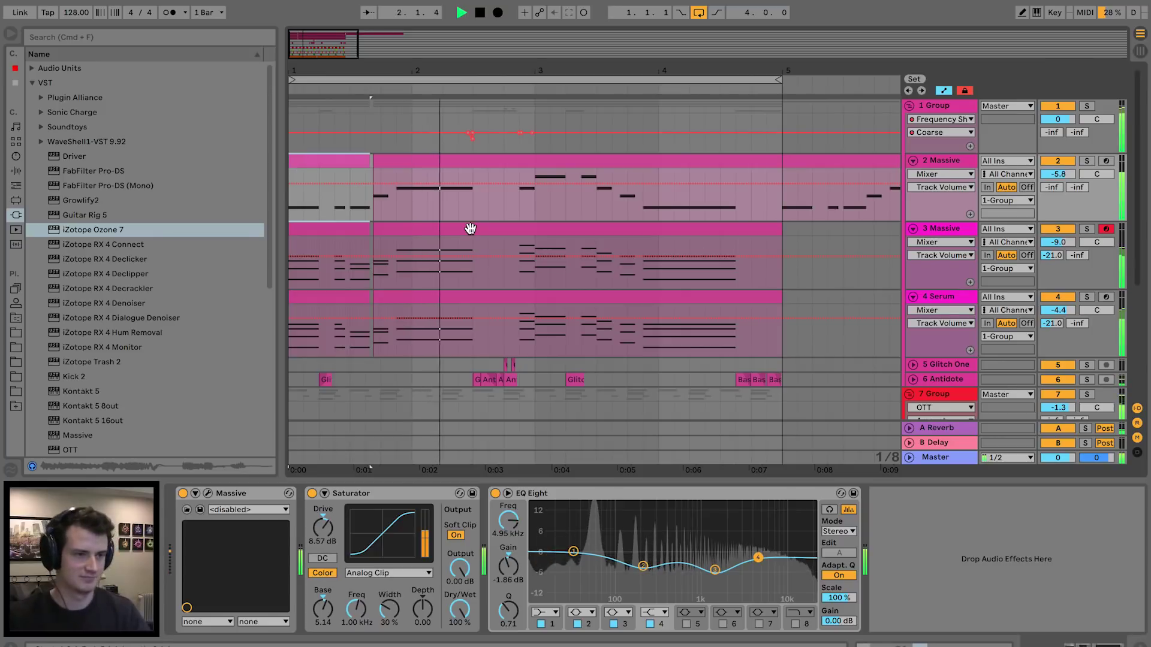
pyautogui.scroll(-3, 470, 228)
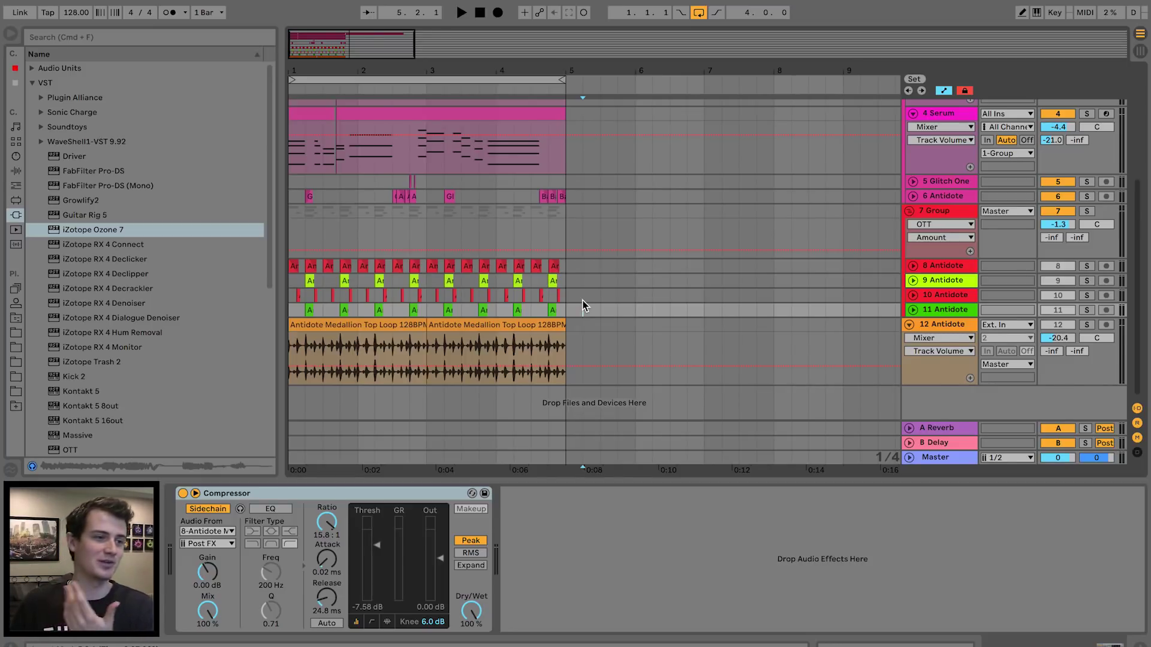
pyautogui.scroll(5, 434, 175)
pyautogui.hscroll(-2, 437, 179)
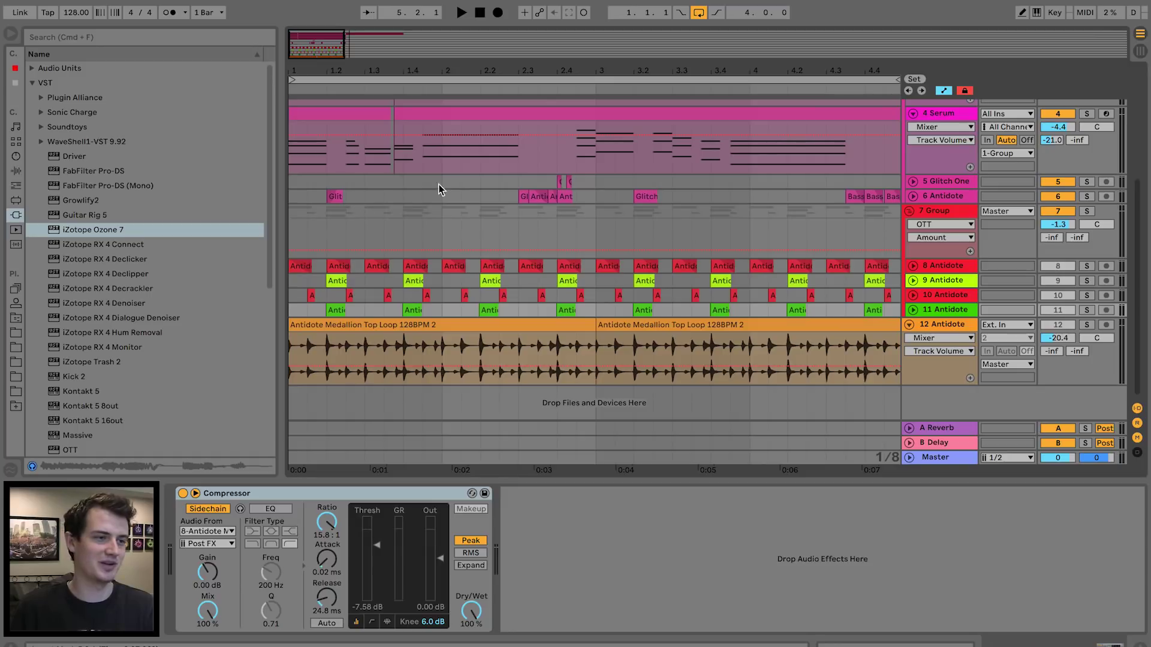
pyautogui.scroll(-3, 538, 226)
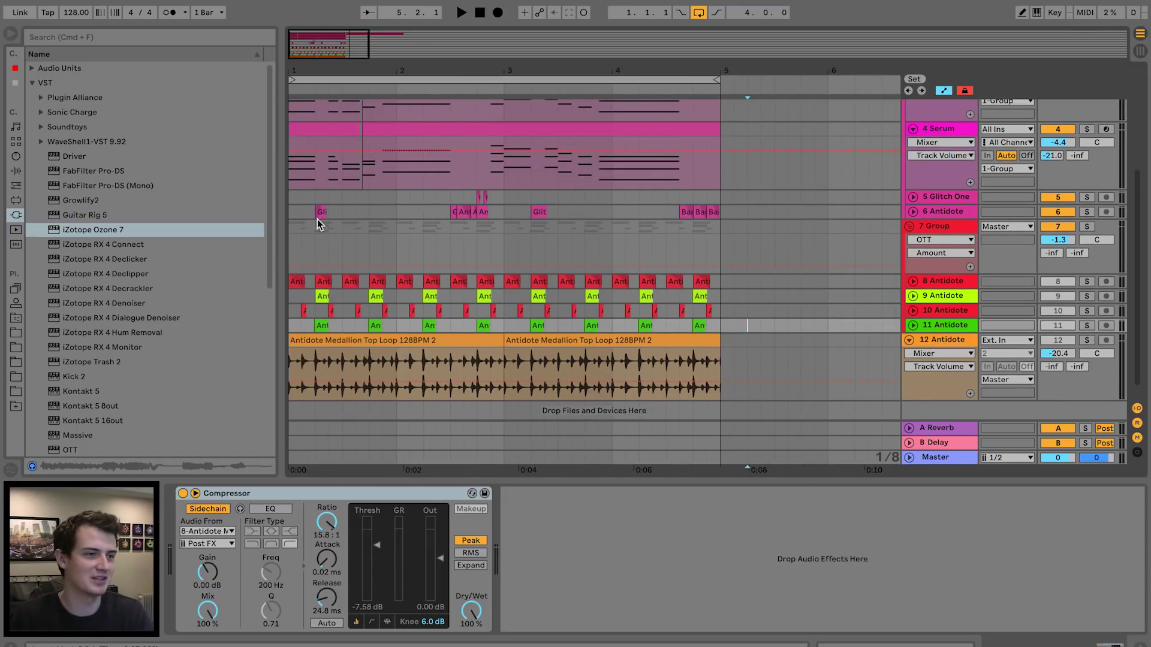
pyautogui.scroll(3, 440, 210)
pyautogui.click(294, 319)
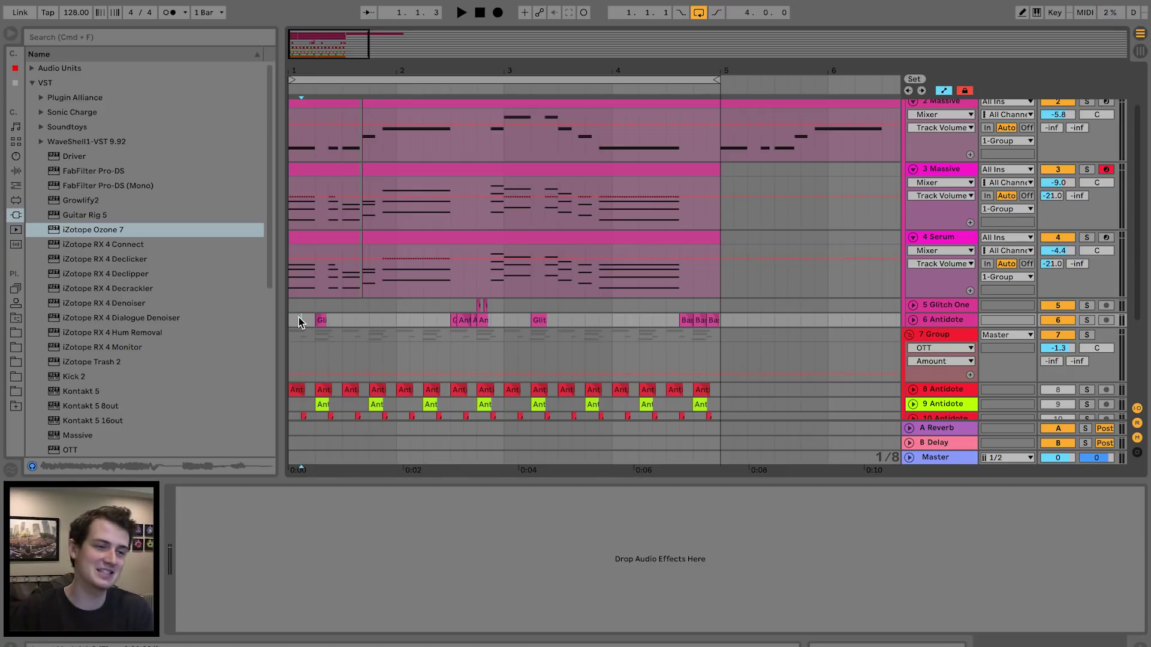
pyautogui.scroll(-3, 426, 320)
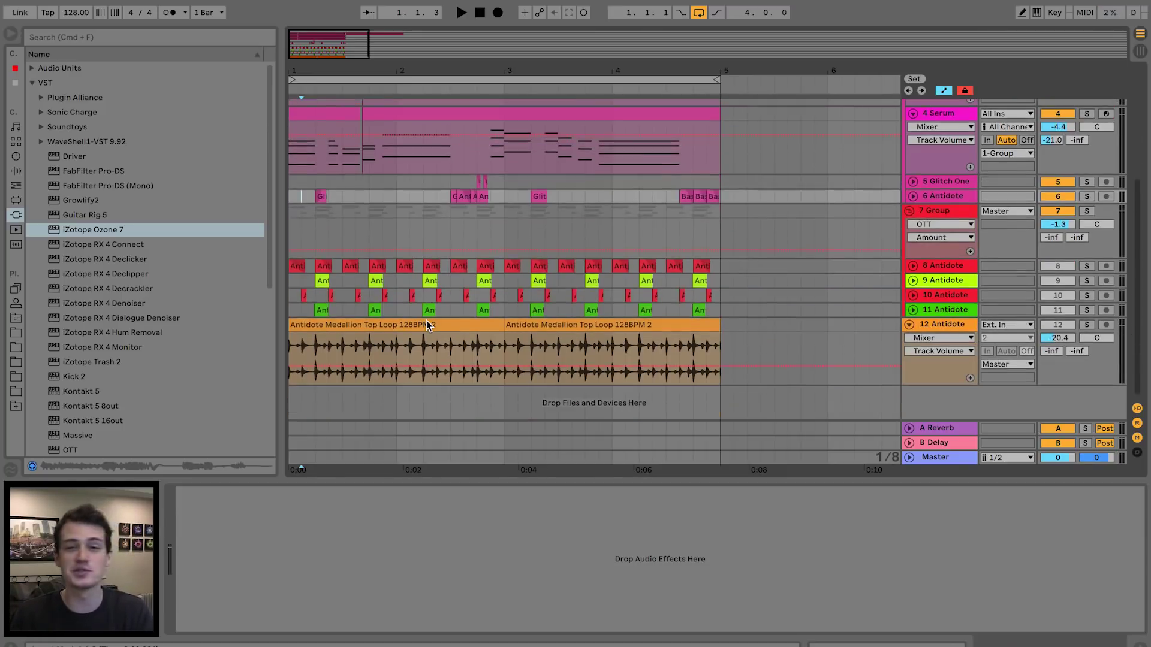
pyautogui.scroll(5, 433, 335)
pyautogui.scroll(-5, 433, 335)
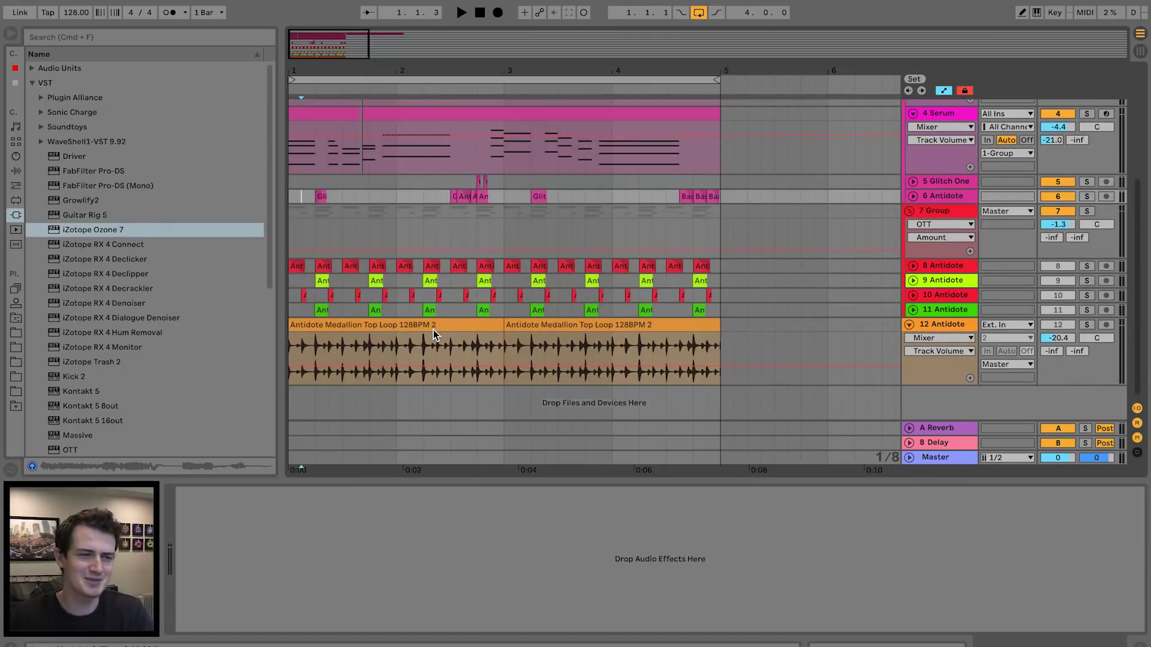
pyautogui.scroll(5, 434, 335)
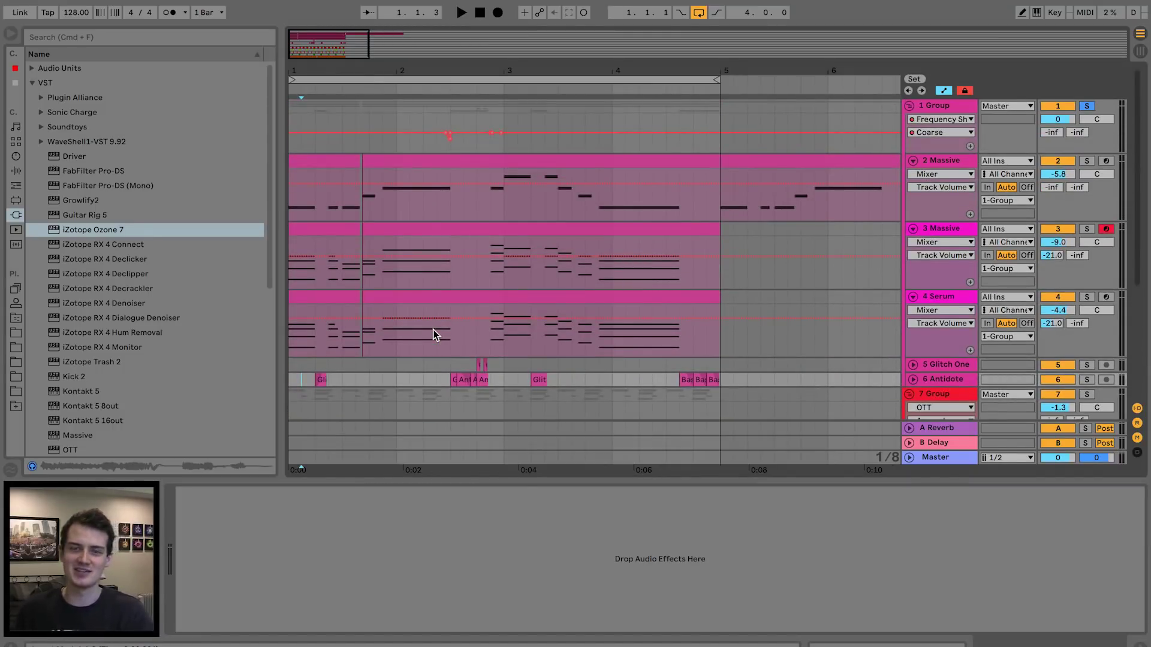